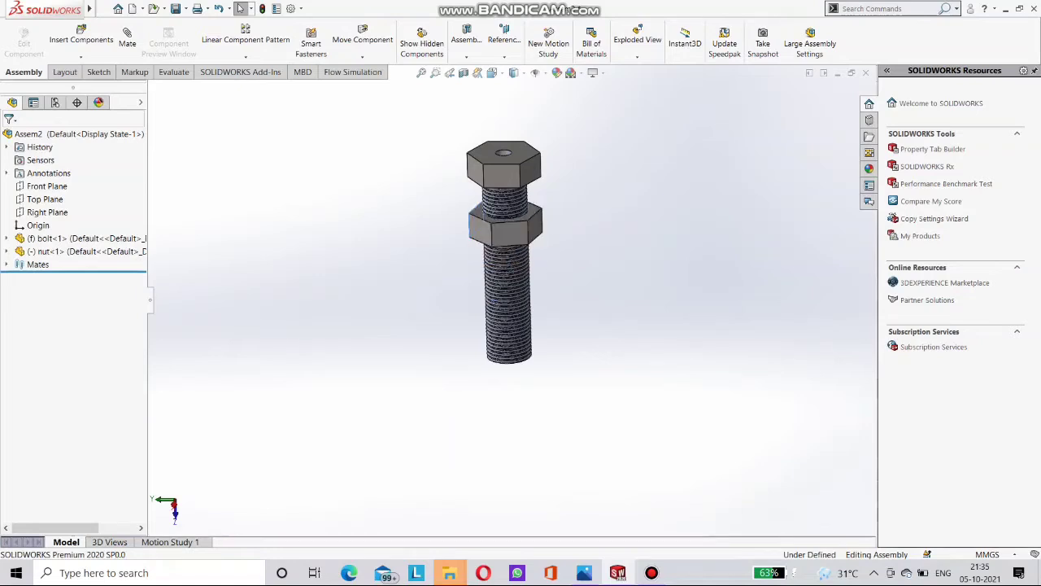
pyautogui.moveTo(493, 225); pyautogui.dragTo(515, 215)
pyautogui.moveTo(515, 215); pyautogui.dragTo(570, 155, button='middle')
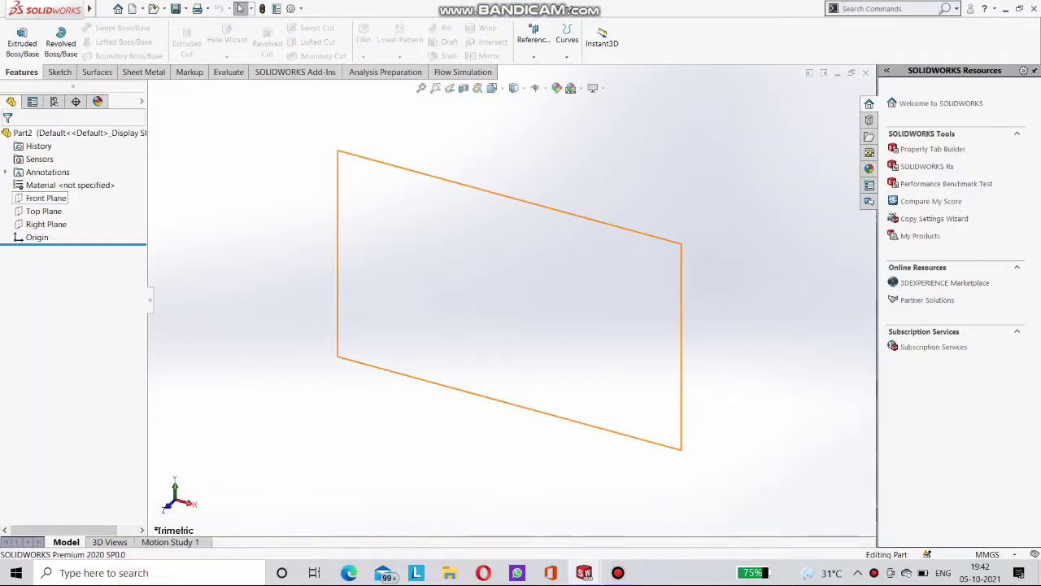
# Step: Start a sketch on the Front Plane and draw a six-sided polygon centred on the origin, about 114 mm across its inscribed circle
pyautogui.rightClick(59, 200)
pyautogui.click(119, 184)
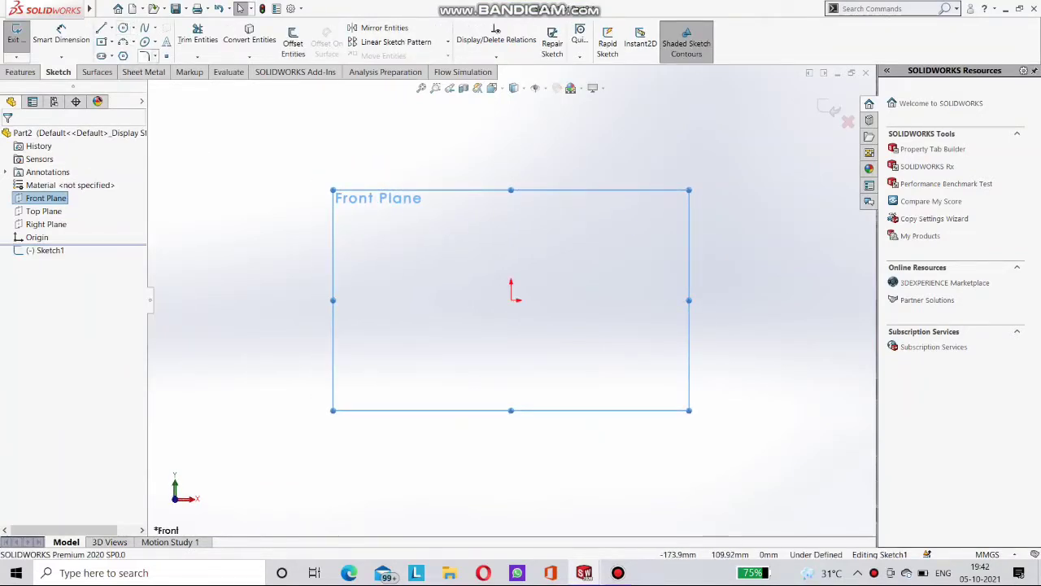
pyautogui.click(123, 55)
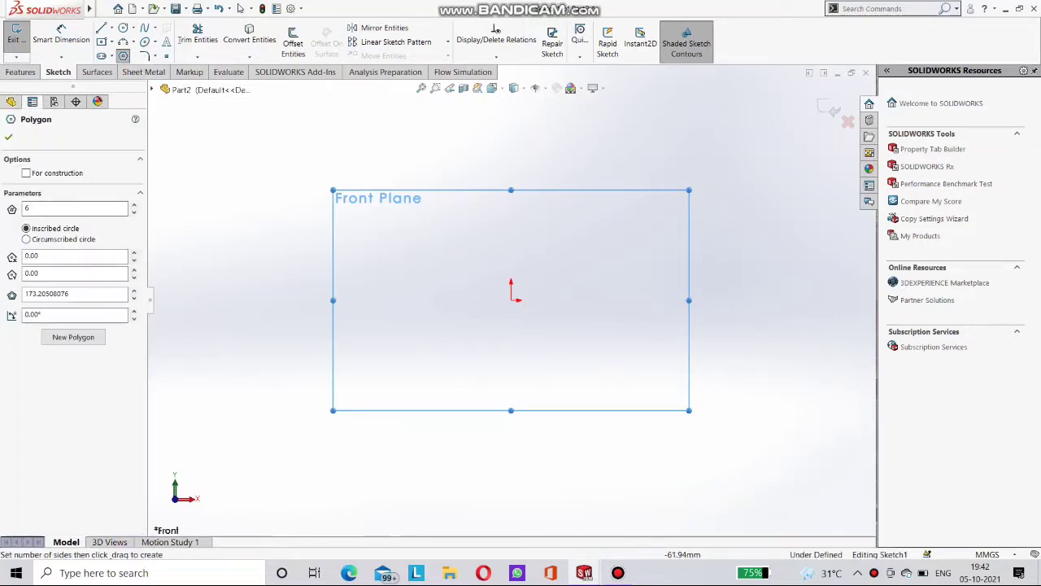
pyautogui.click(511, 299)
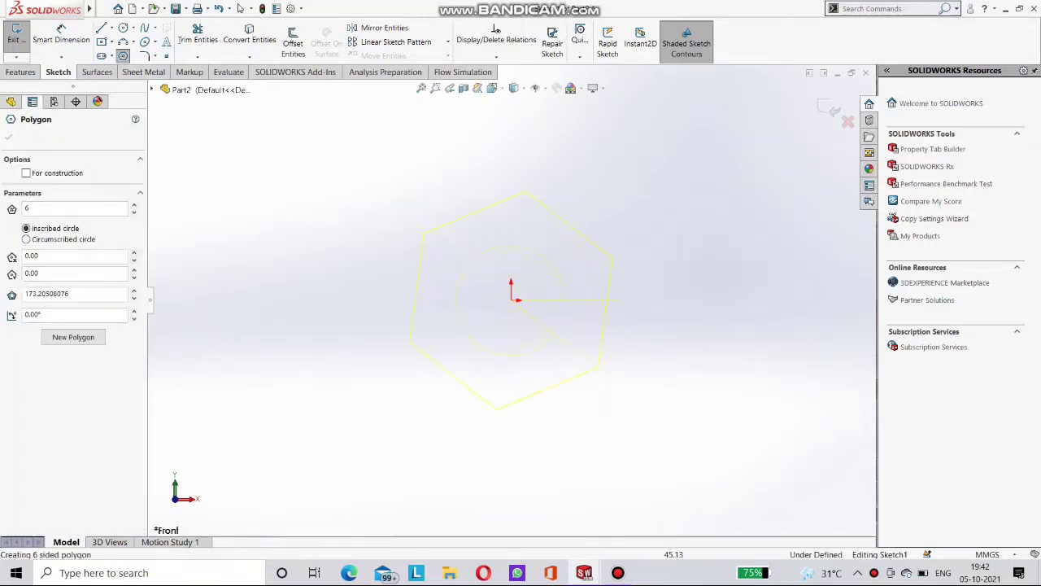
pyautogui.click(625, 301)
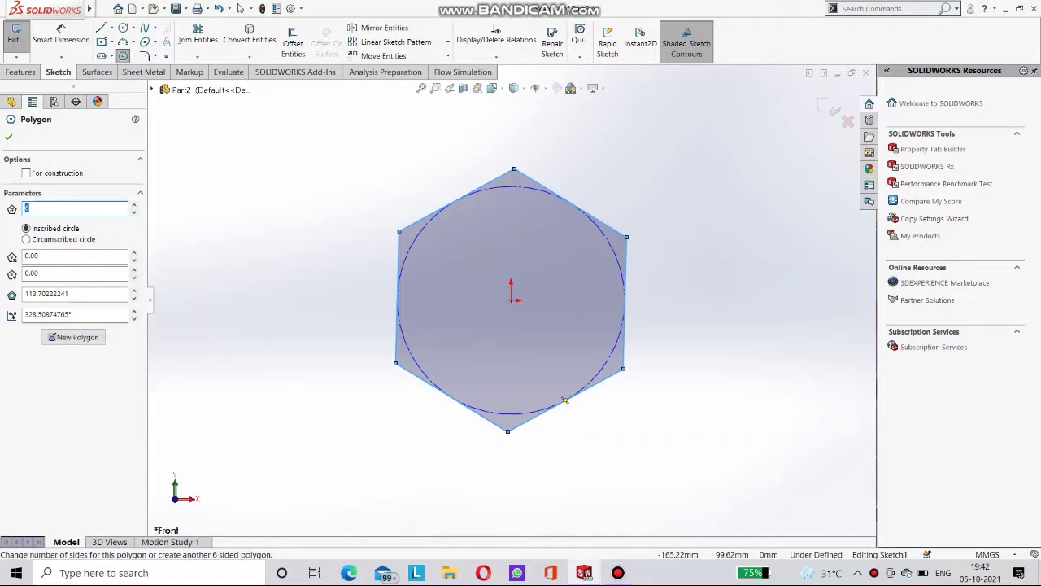
pyautogui.press('Escape')
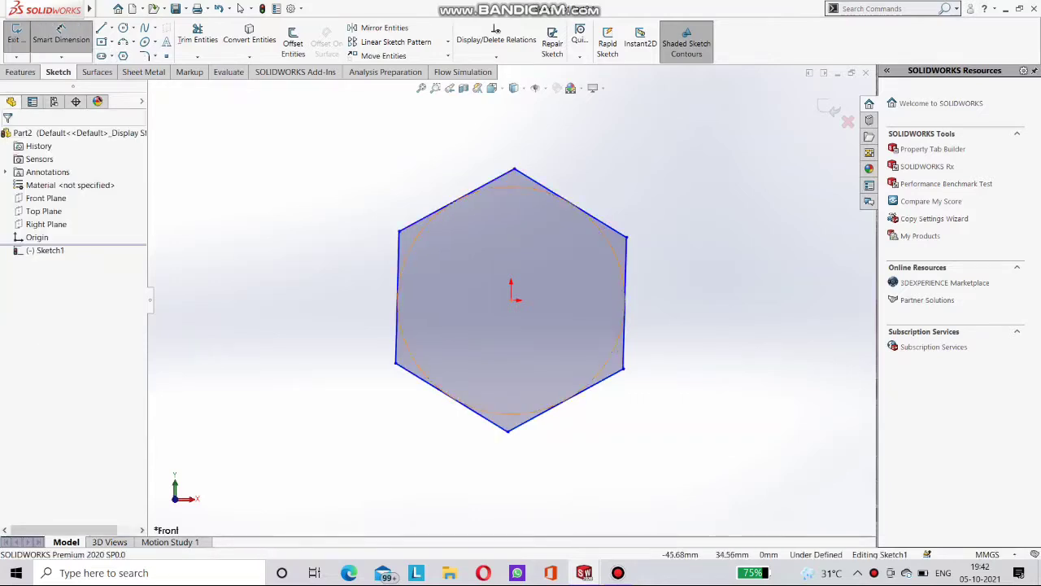
# Step: Dimension the hexagon's inscribed circle to a diameter of 100 mm and exit the sketch
pyautogui.click(61, 29)
pyautogui.click(431, 218)
pyautogui.click(403, 188)
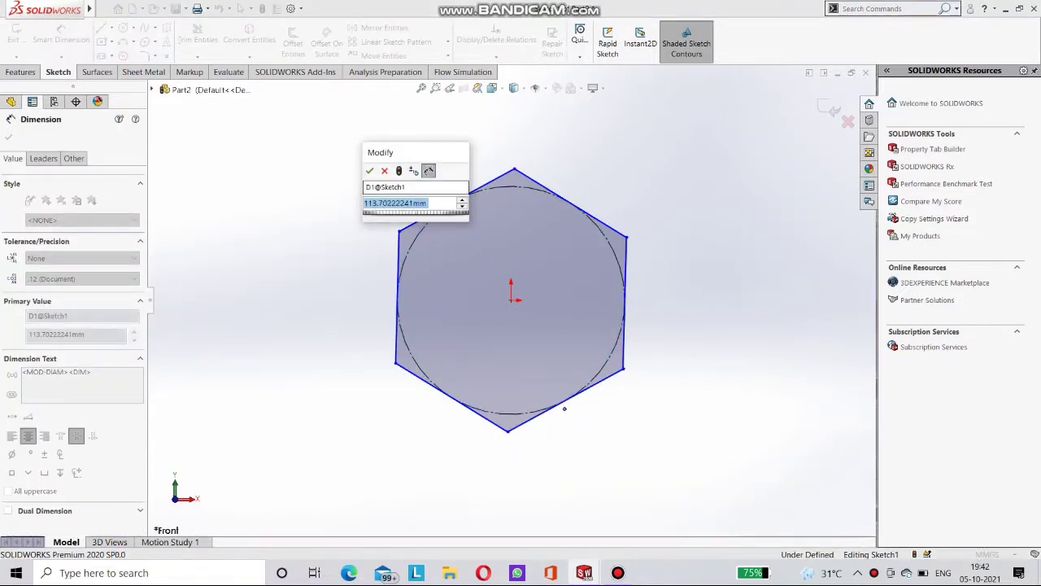
pyautogui.write('100')
pyautogui.press('Return')
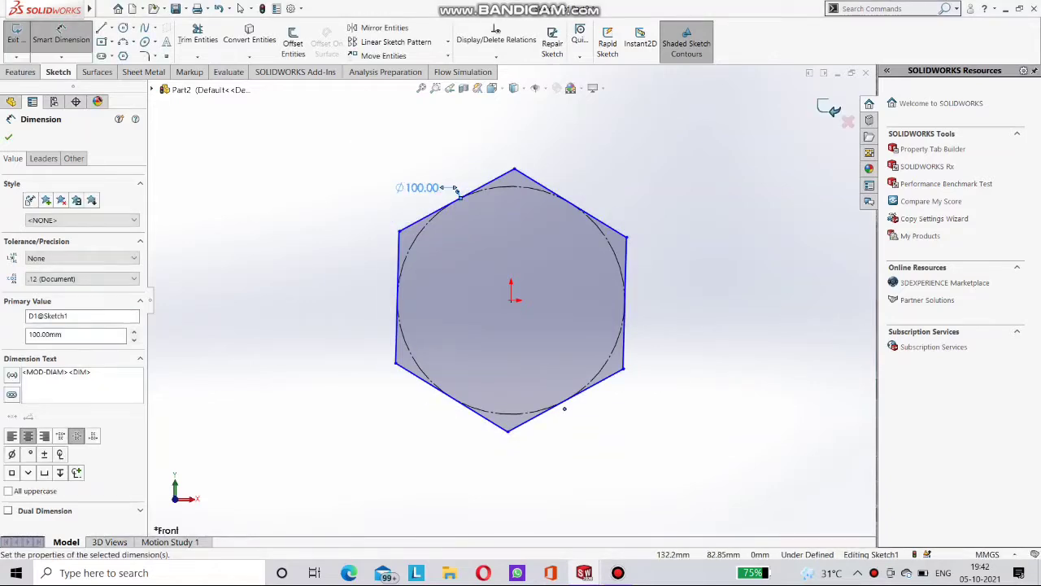
pyautogui.click(829, 109)
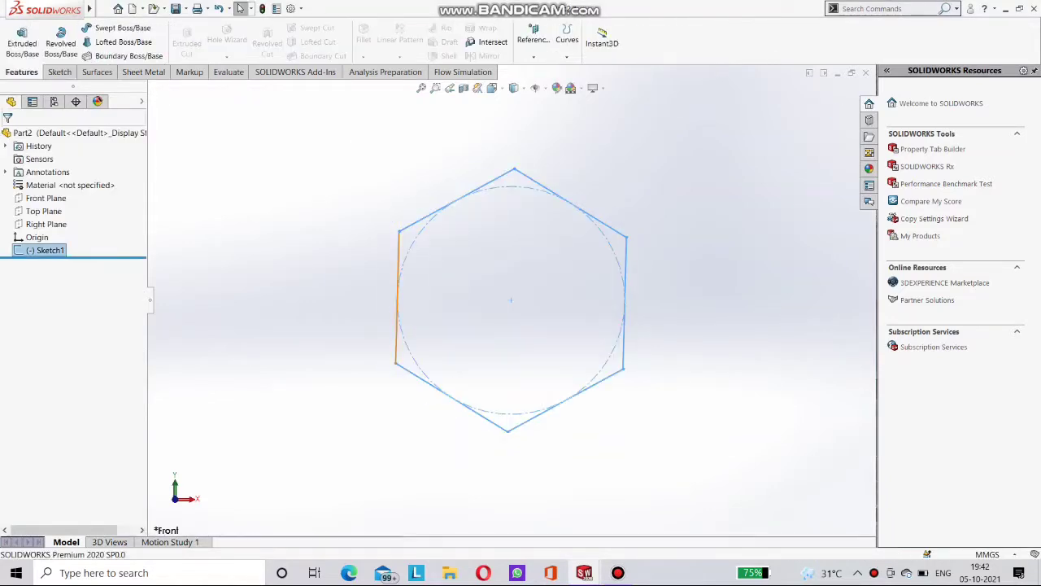
pyautogui.click(397, 305)
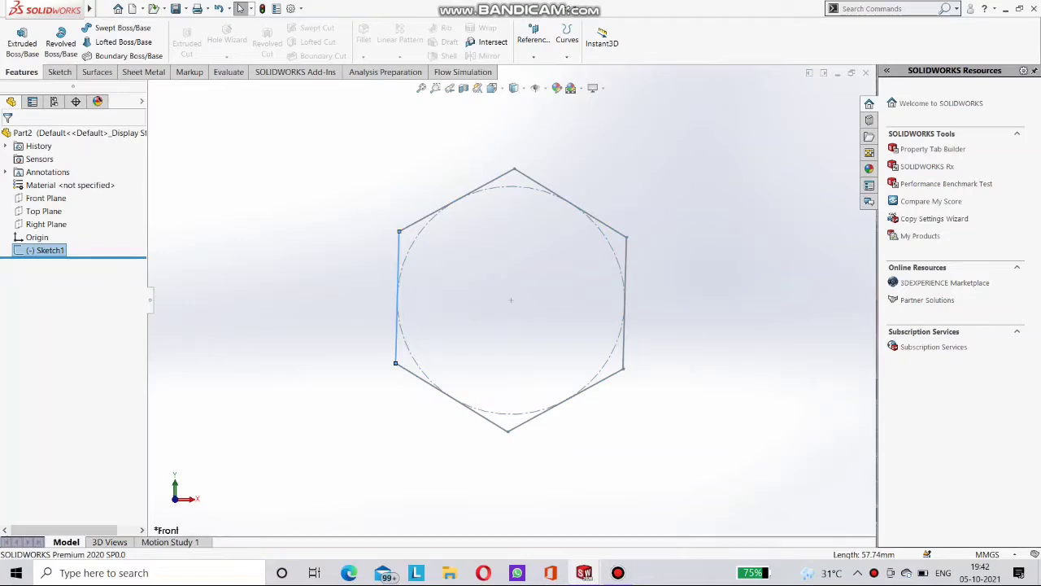
pyautogui.rightClick(397, 305)
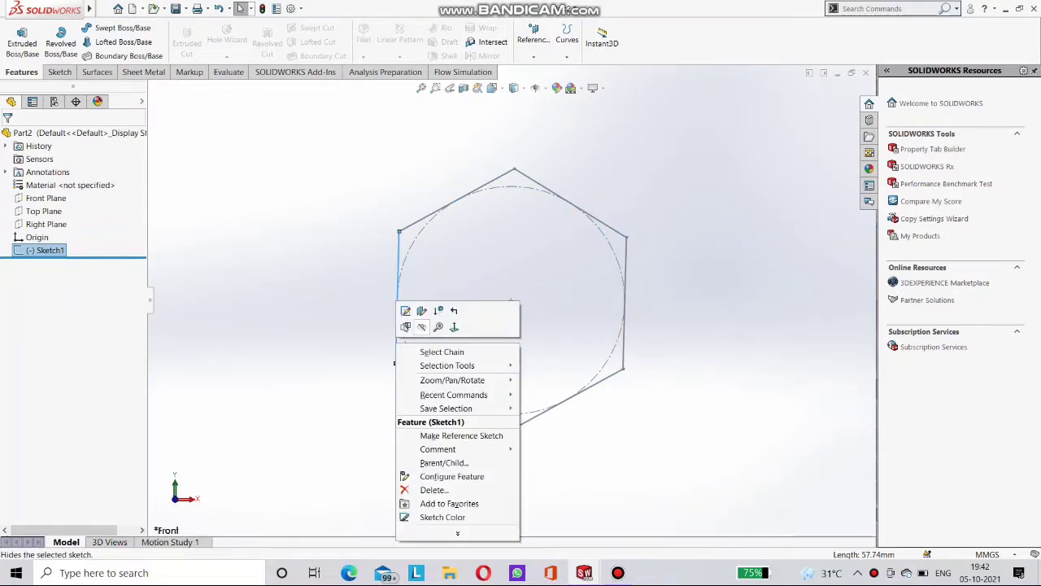
pyautogui.press('Escape')
pyautogui.rightClick(397, 302)
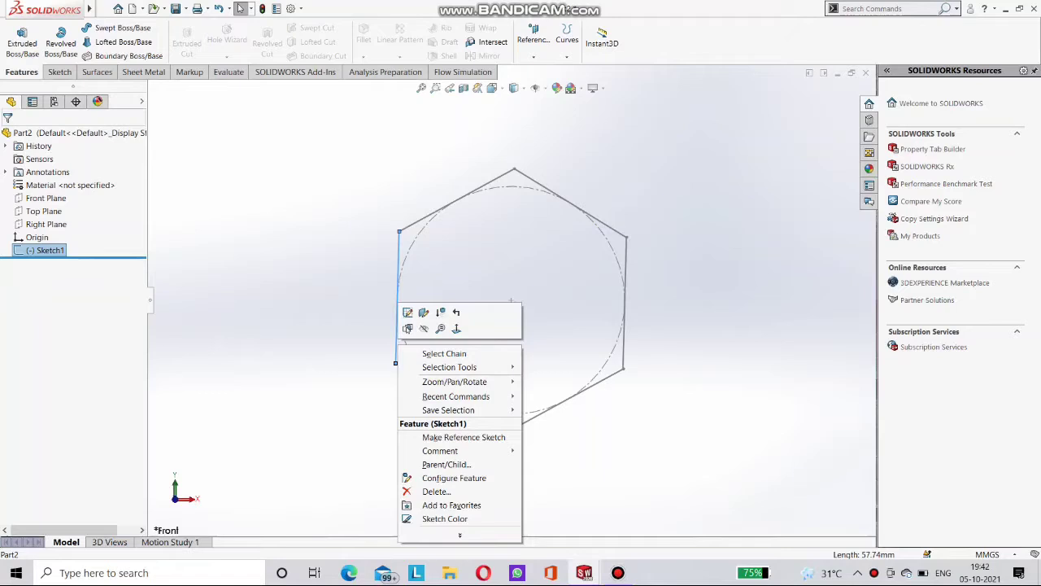
pyautogui.click(408, 329)
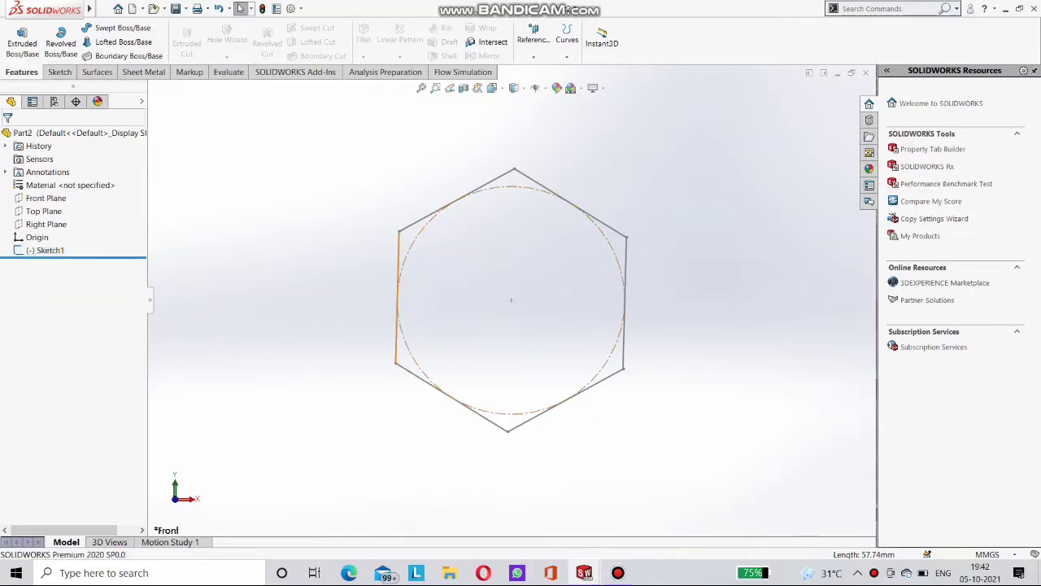
pyautogui.rightClick(397, 302)
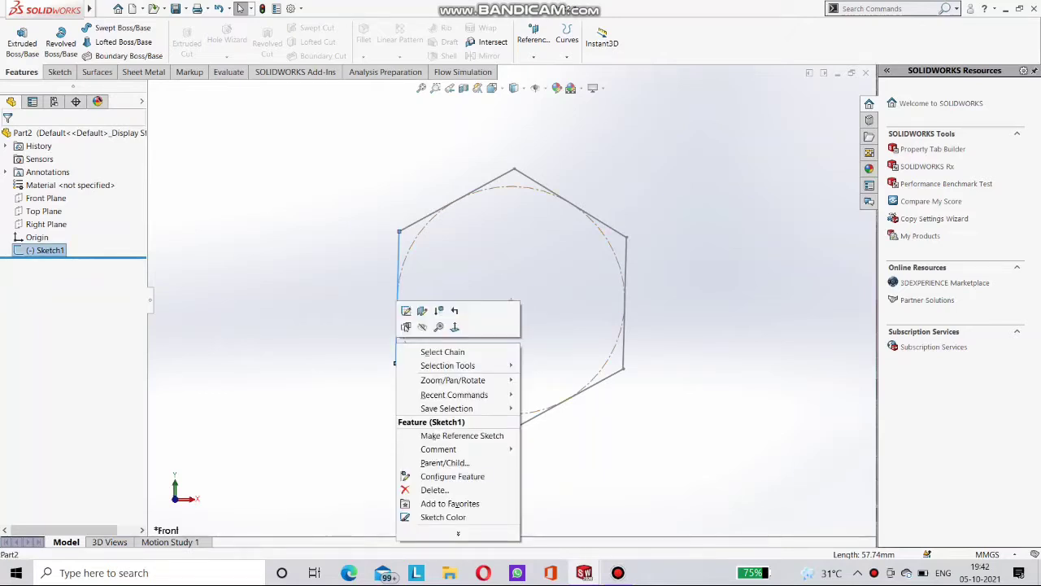
pyautogui.press('Escape')
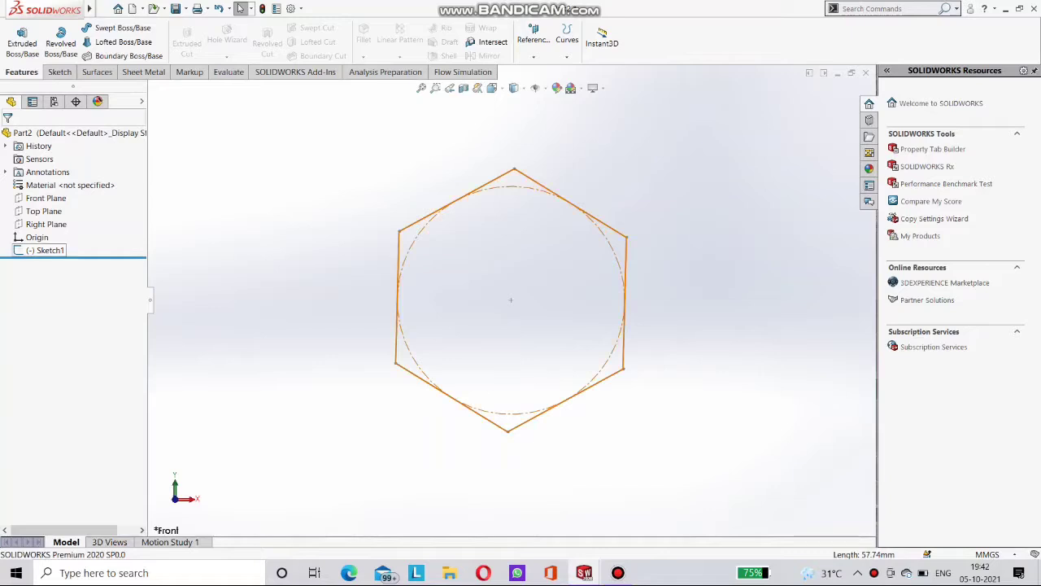
# Step: Reopen the hexagon sketch for editing and make the hexagon's left side vertical
pyautogui.rightClick(45, 250)
pyautogui.click(65, 218)
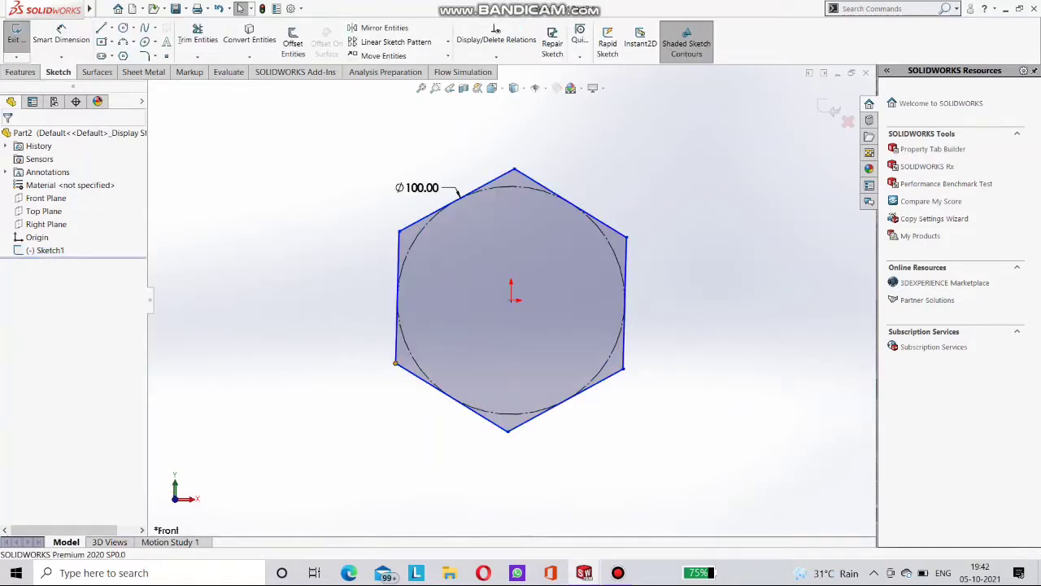
pyautogui.rightClick(398, 305)
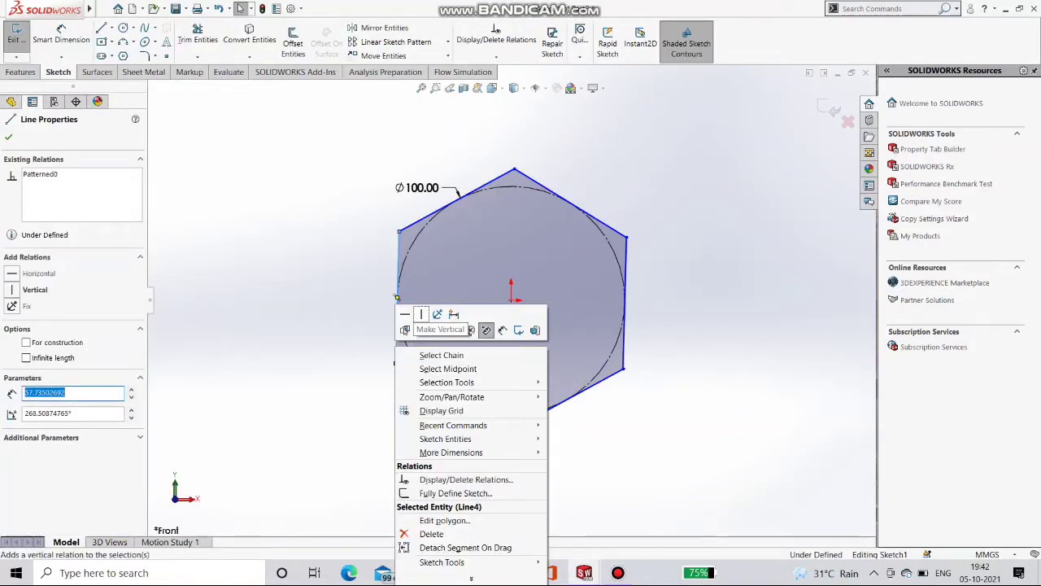
pyautogui.press('Escape')
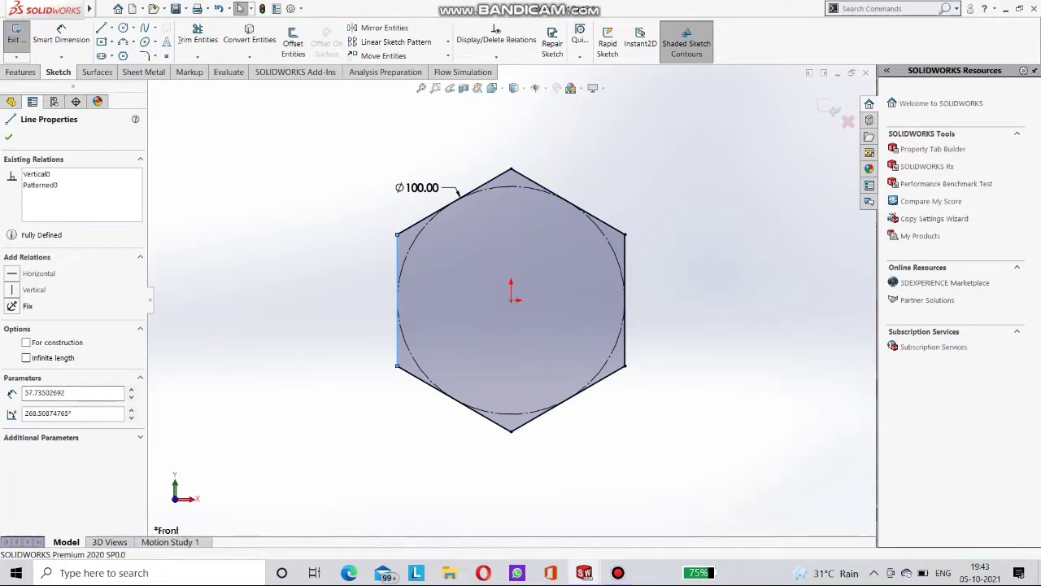
# Step: Extrude the hexagon as a blind boss 40 mm deep
pyautogui.click(20, 72)
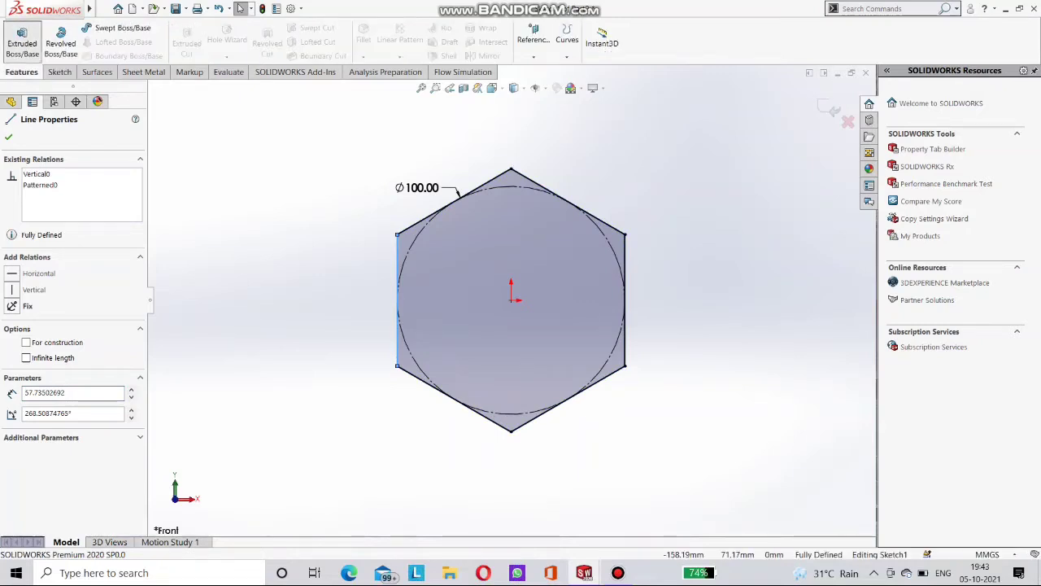
pyautogui.click(22, 40)
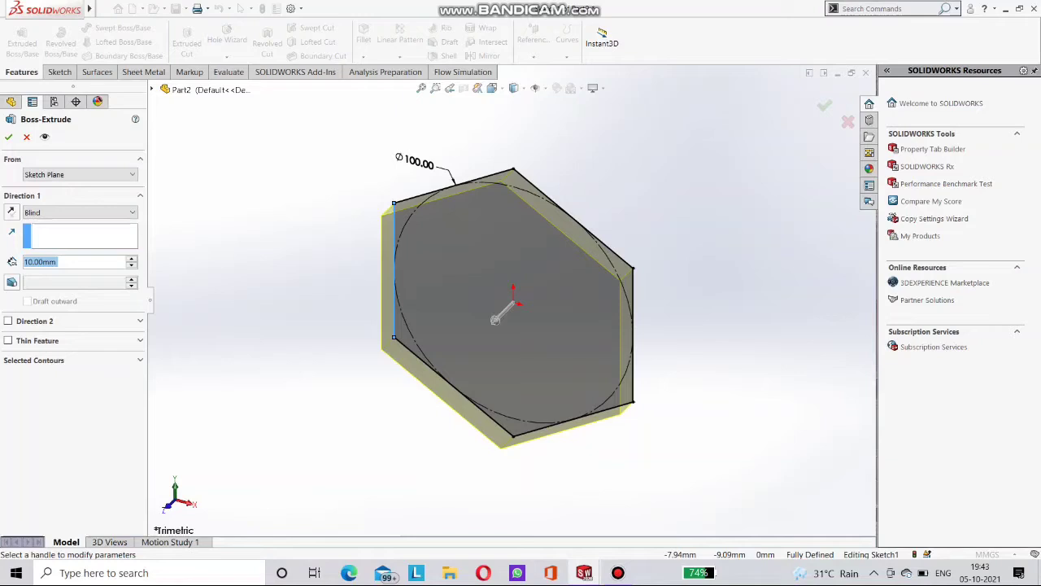
pyautogui.moveTo(496, 320); pyautogui.dragTo(461, 353)
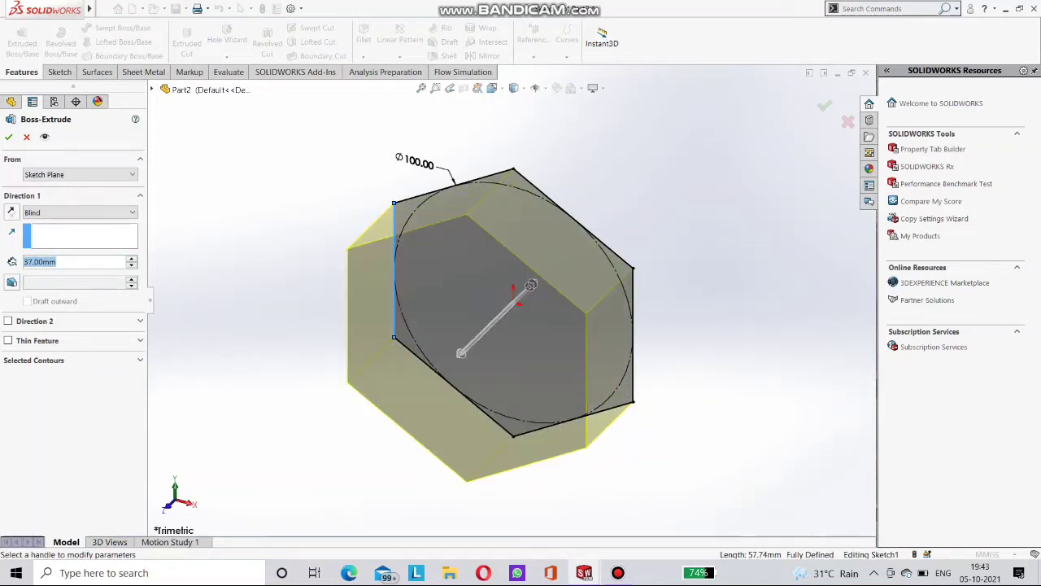
pyautogui.write('40')
pyautogui.press('Return')
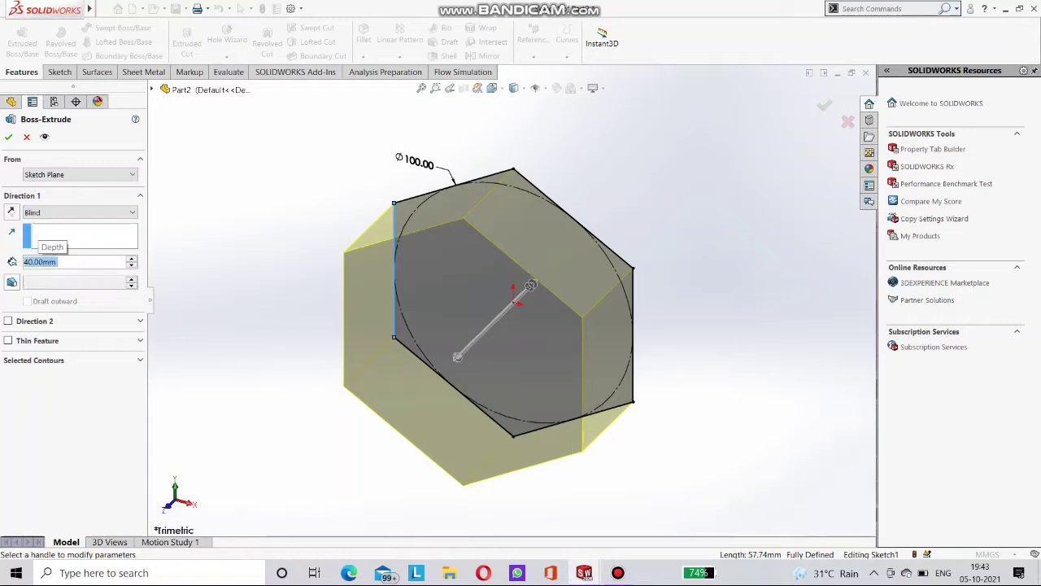
pyautogui.press('Return')
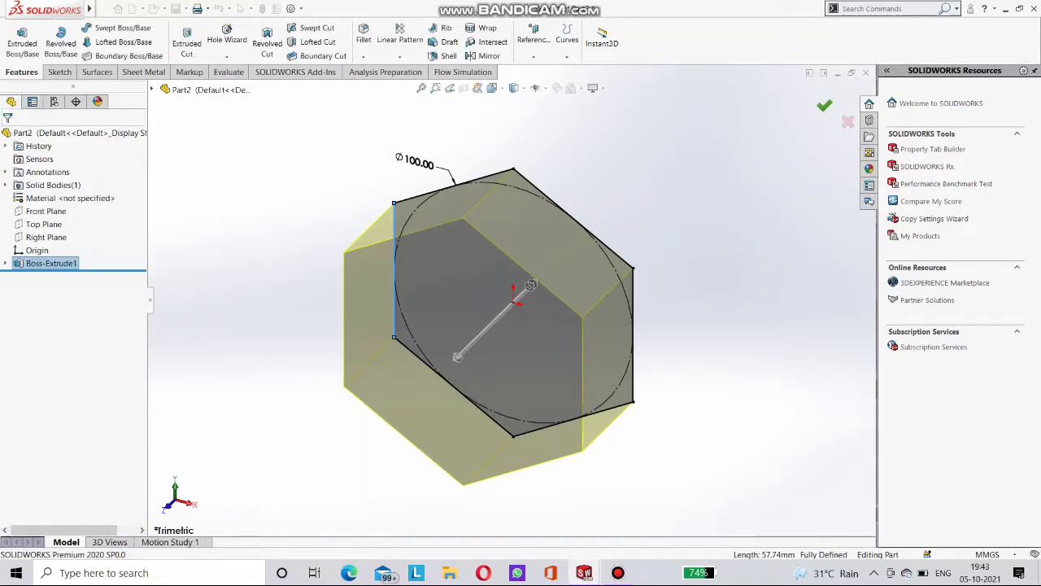
# Step: Sketch a circle about 57 mm in diameter, centred on the origin, on the front hexagonal face of the bolt head
pyautogui.moveTo(488, 326); pyautogui.dragTo(569, 289, button='middle')
pyautogui.hotkey('ctrl', '1')
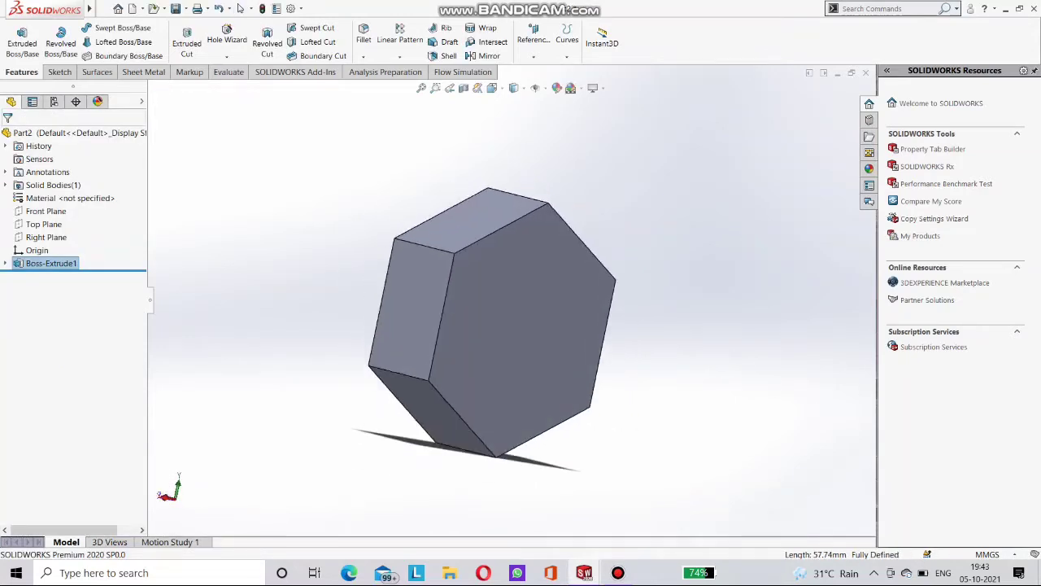
pyautogui.click(539, 338)
pyautogui.press('space')
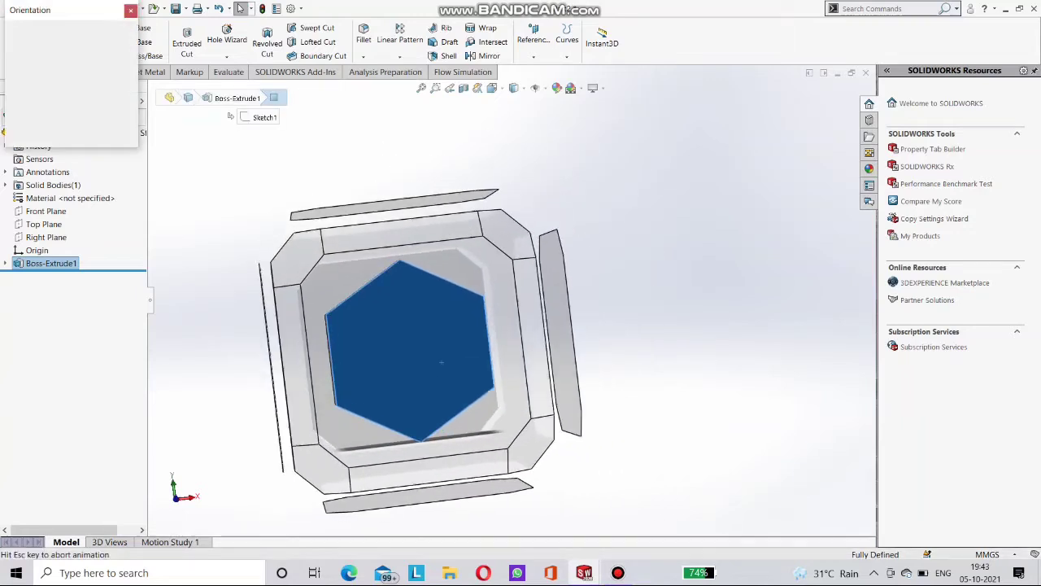
pyautogui.click(446, 360)
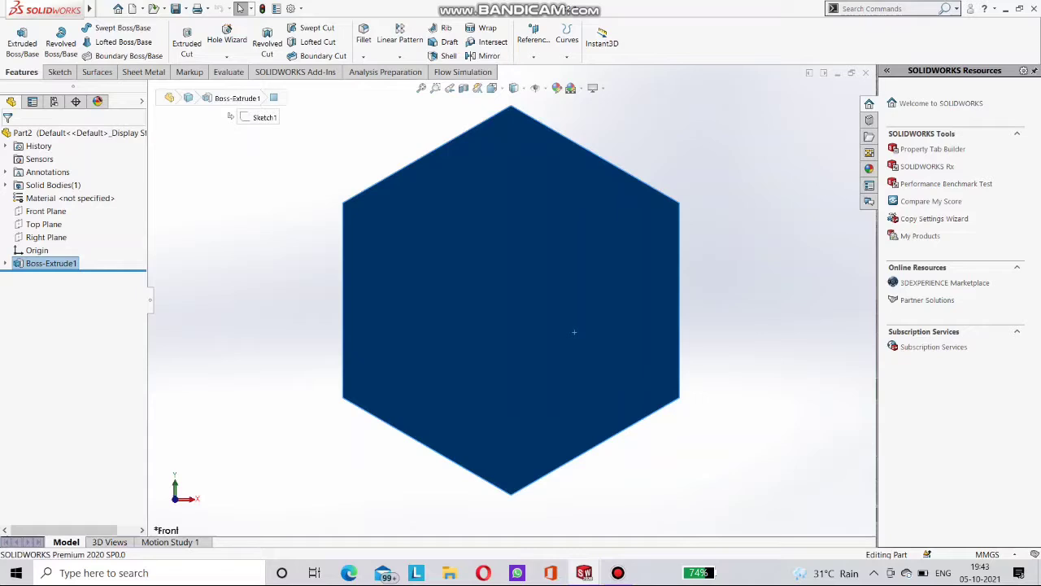
pyautogui.rightClick(484, 206)
pyautogui.click(493, 230)
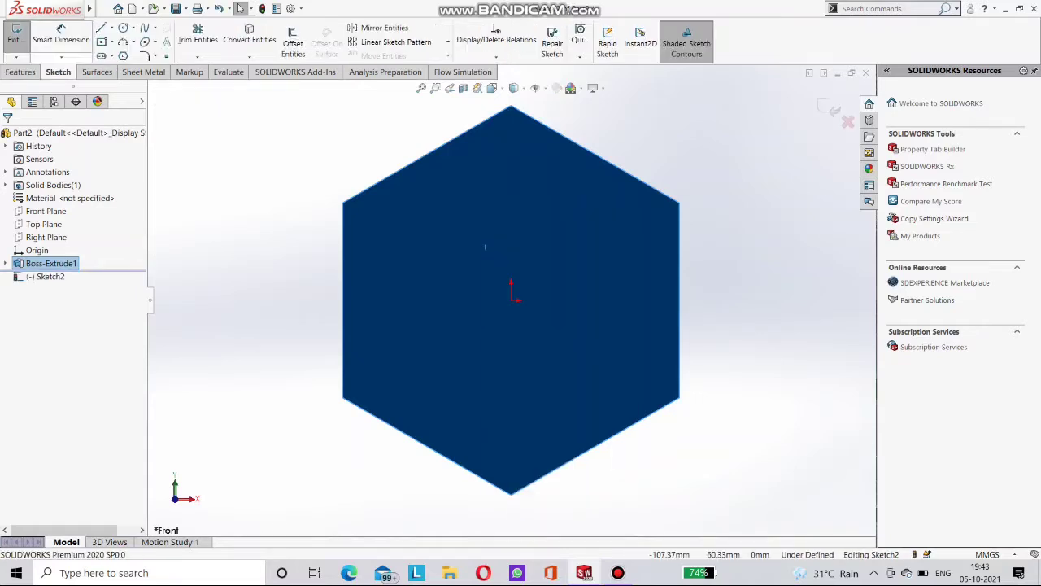
pyautogui.click(123, 28)
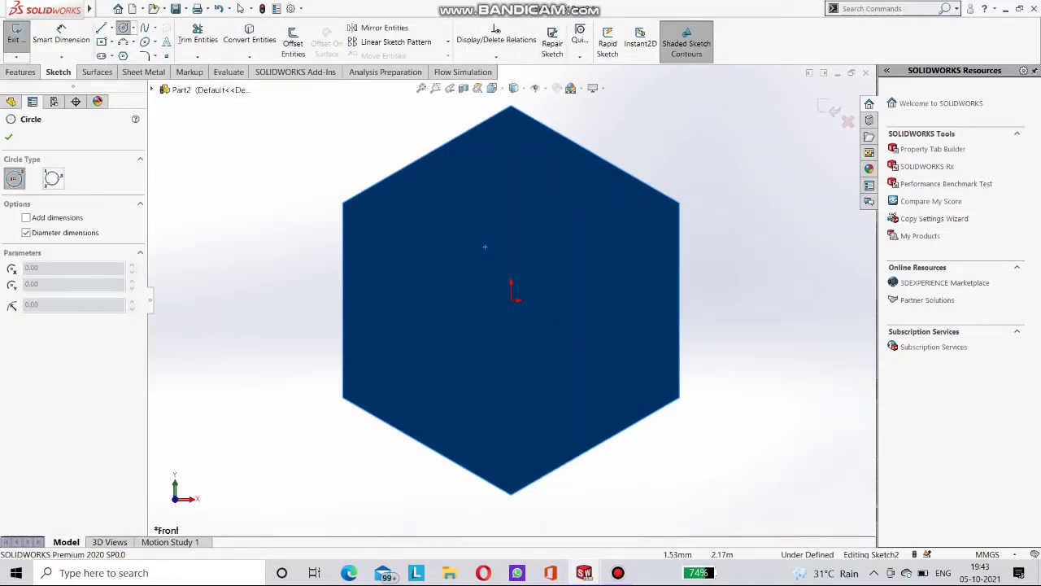
pyautogui.click(511, 300)
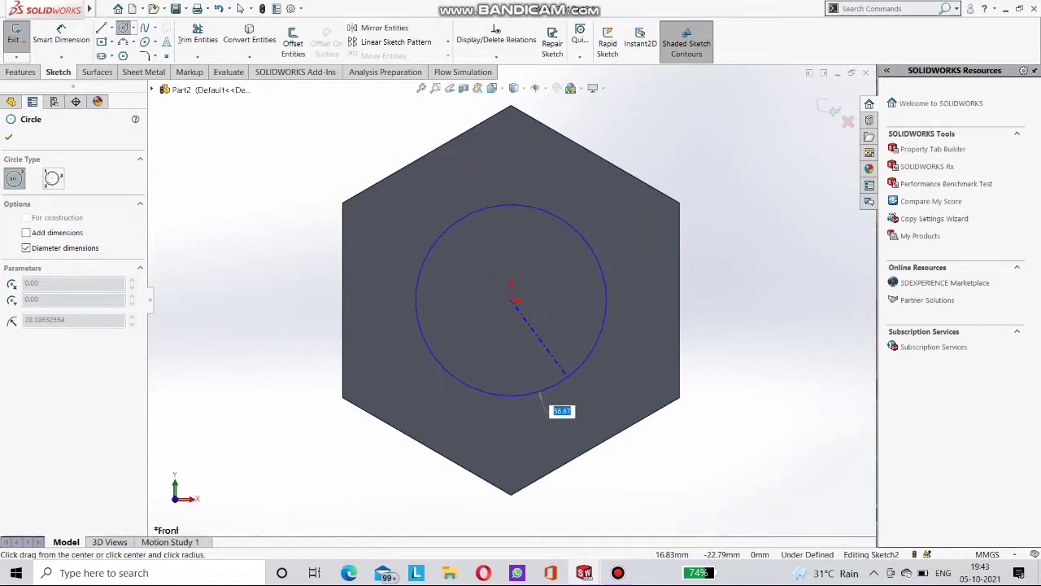
pyautogui.click(546, 390)
# Step: Dimension the circle on the hexagonal face to a diameter of 70 mm
pyautogui.click(61, 34)
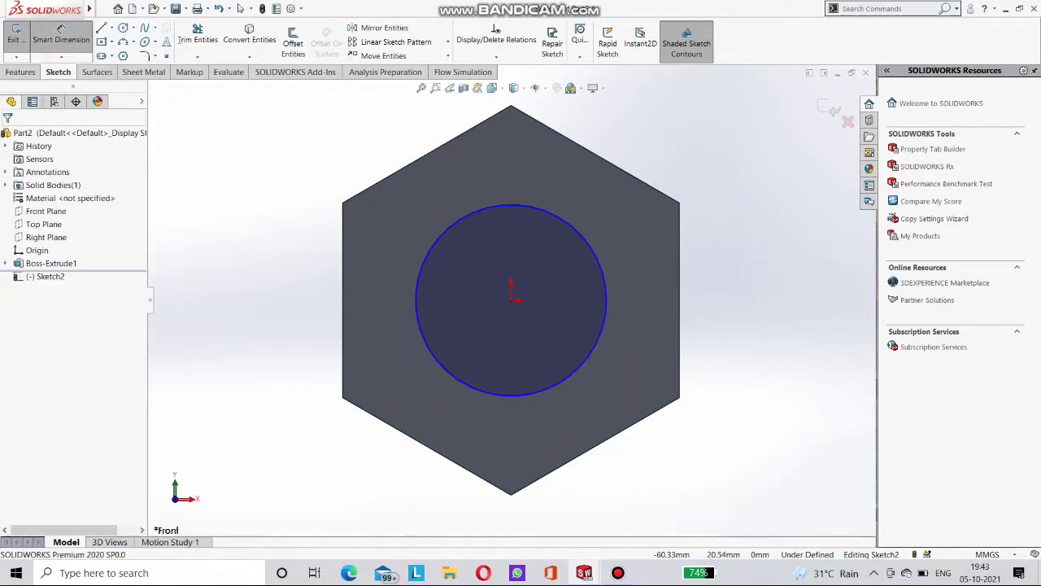
pyautogui.click(418, 268)
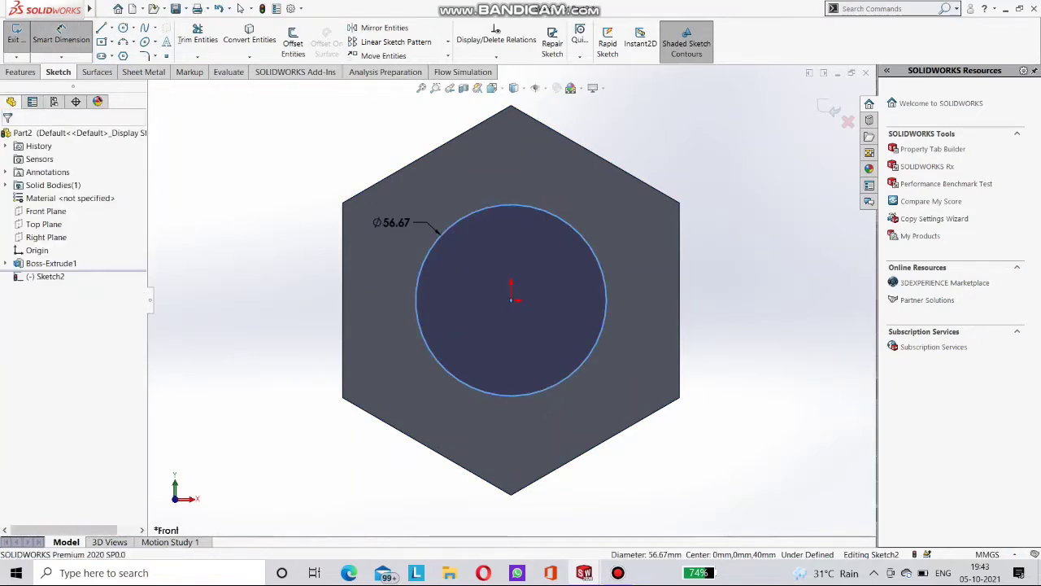
pyautogui.click(390, 389)
pyautogui.write('70')
pyautogui.press('Return')
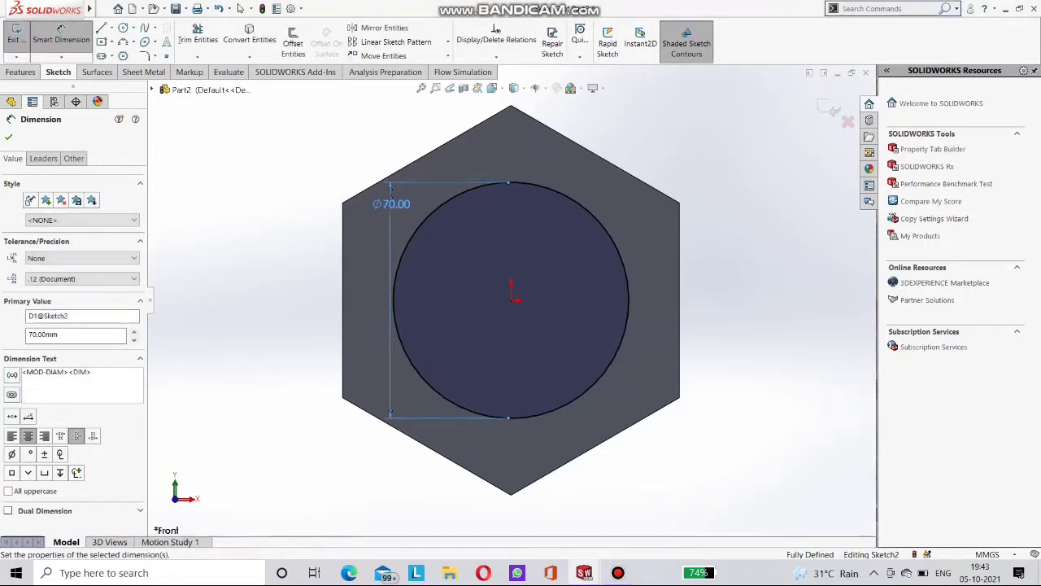
# Step: Extrude the circle 300 mm from the hexagonal head as a blind boss with merged result to form the bolt shank
pyautogui.click(21, 72)
pyautogui.click(21, 42)
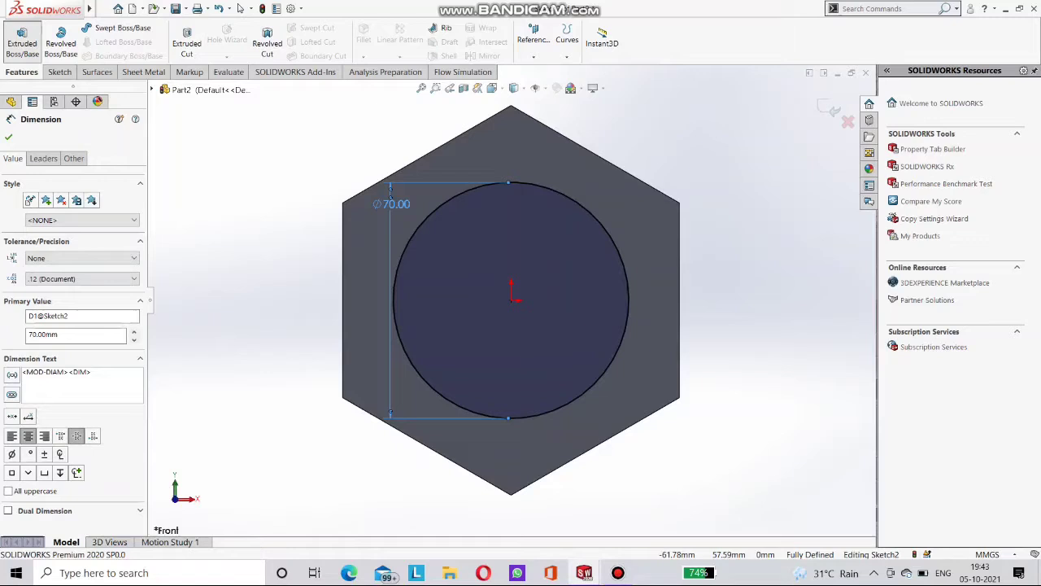
pyautogui.click(22, 42)
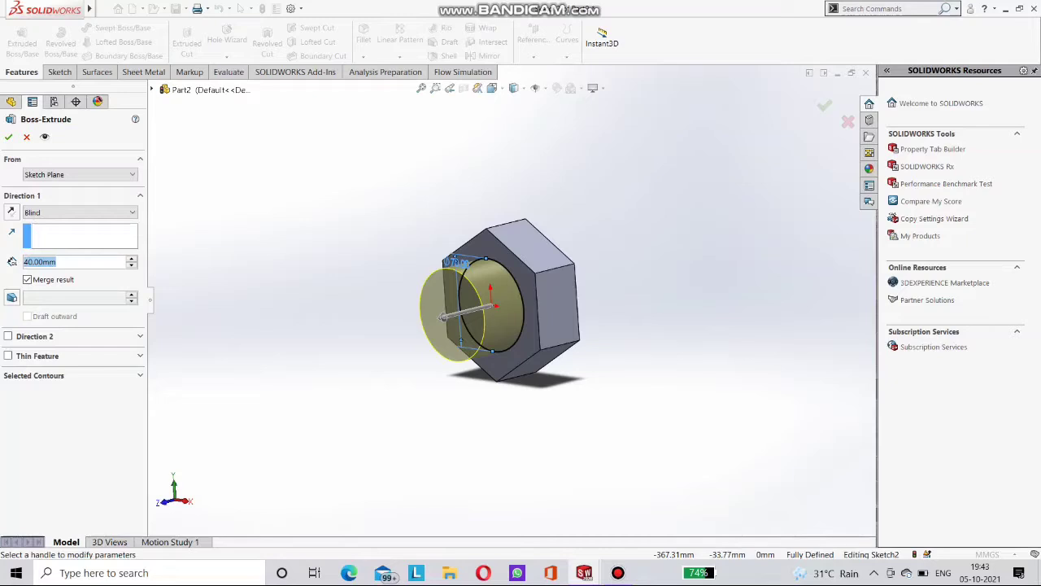
pyautogui.write('300')
pyautogui.press('Return')
pyautogui.press('Return')
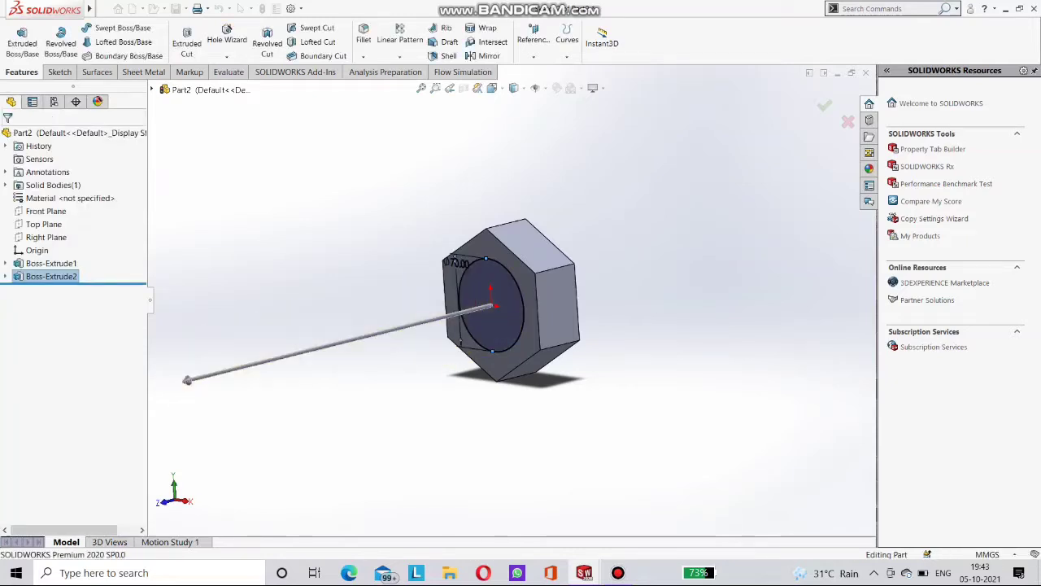
pyautogui.moveTo(423, 325); pyautogui.dragTo(391, 325, button='middle')
pyautogui.scroll(-2, 347, 301)
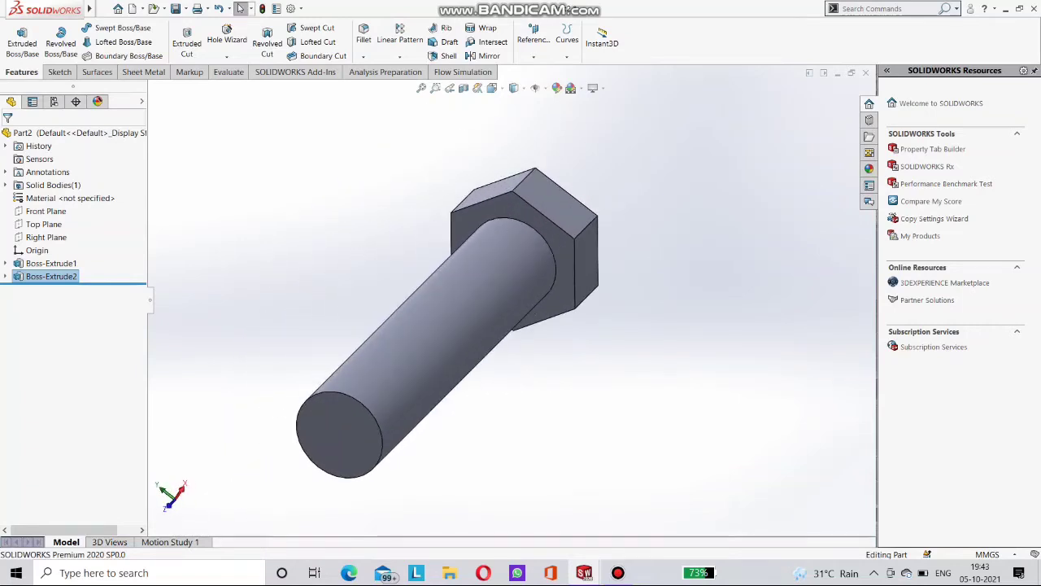
pyautogui.click(226, 56)
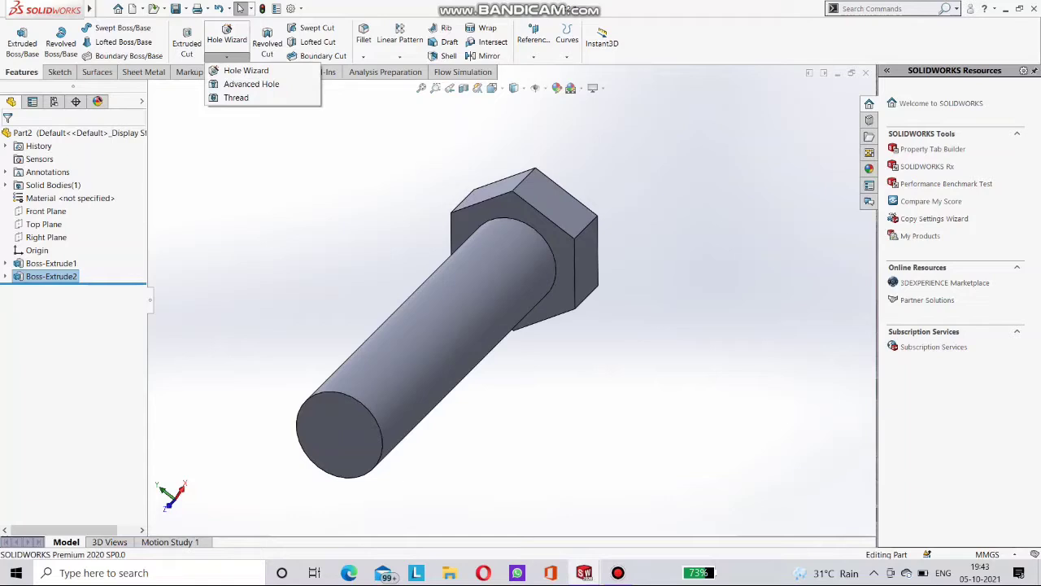
pyautogui.click(236, 97)
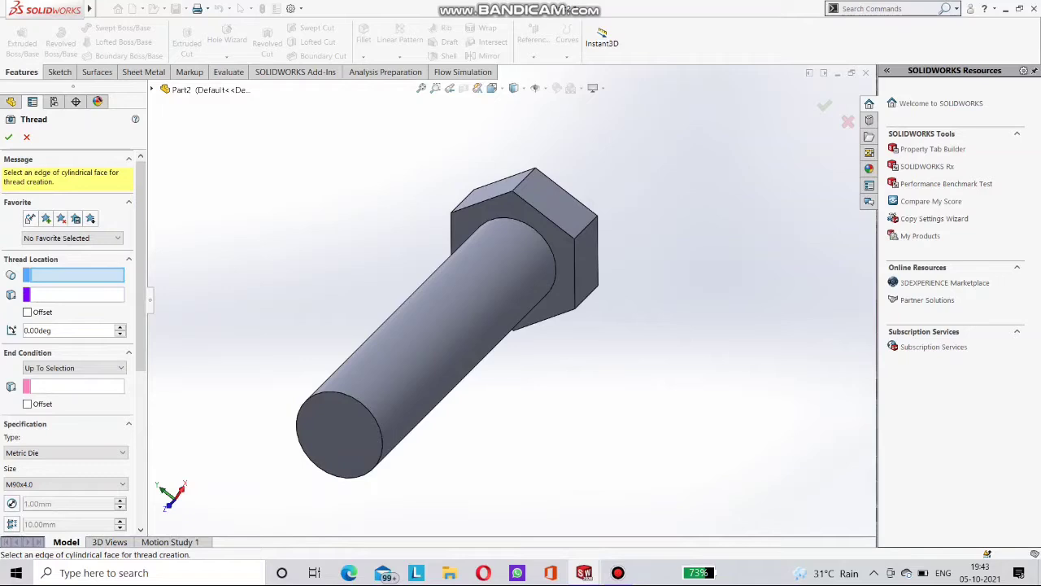
pyautogui.moveTo(325, 350); pyautogui.dragTo(472, 329, button='middle')
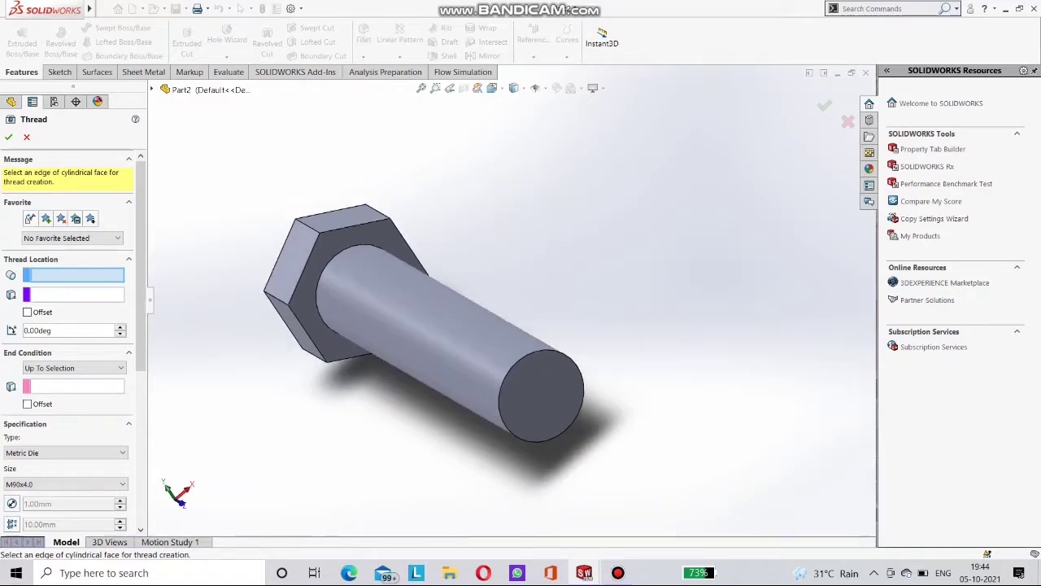
pyautogui.scroll(-2, 213, 344)
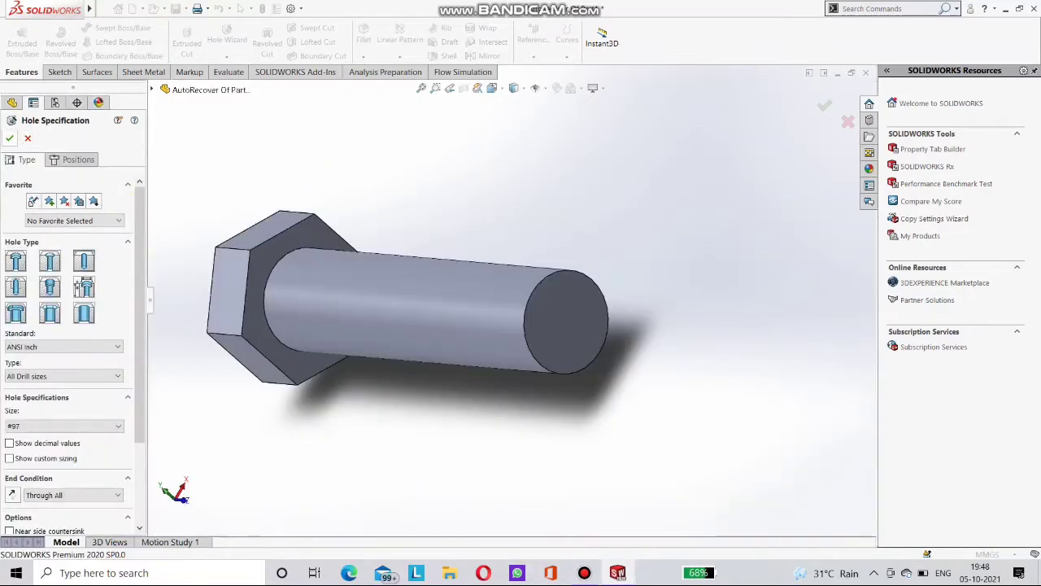
pyautogui.click(10, 138)
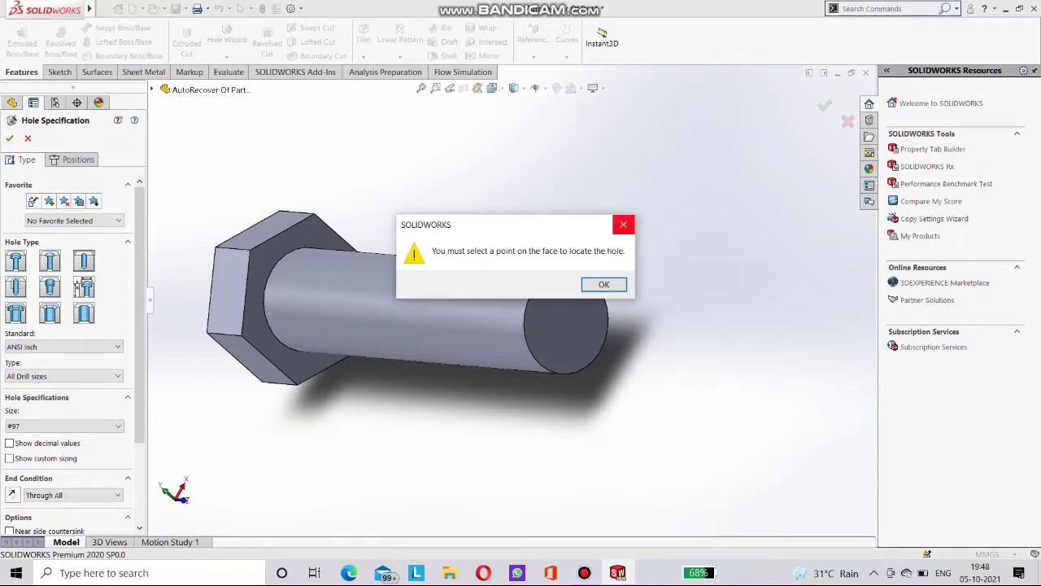
pyautogui.click(623, 225)
pyautogui.click(27, 138)
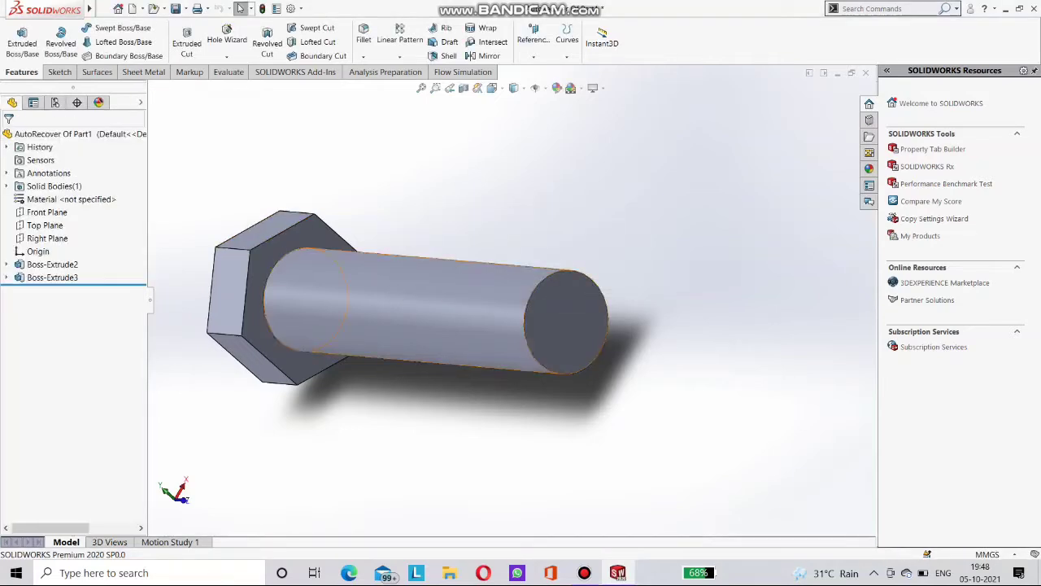
# Step: Begin a Thread at the circular edge of the shank's free end, ending Up To Selection at the circular edge by the bolt head
pyautogui.scroll(3, 506, 296)
pyautogui.moveTo(506, 296); pyautogui.dragTo(525, 276, button='middle')
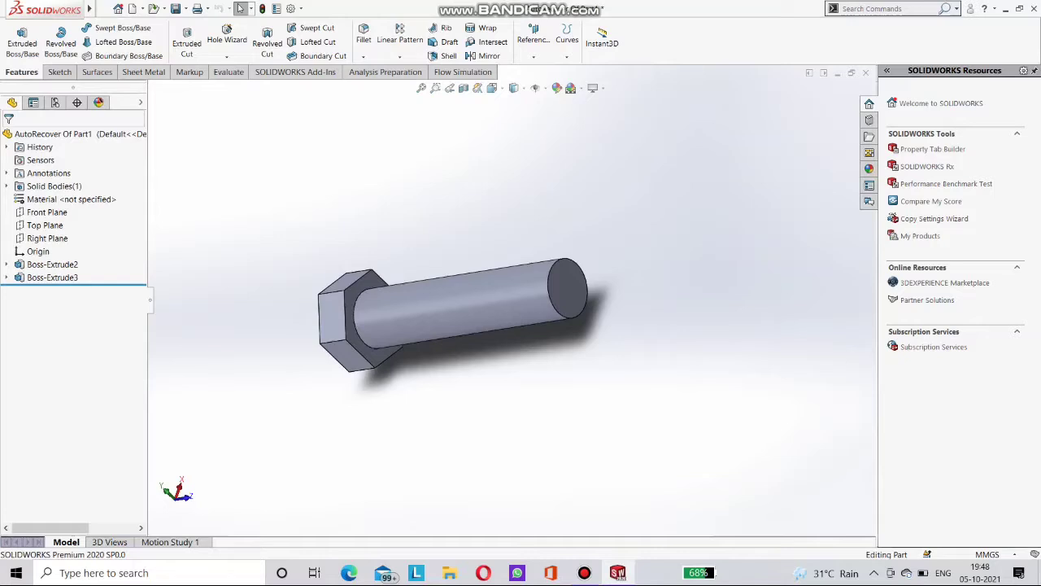
pyautogui.click(227, 57)
pyautogui.click(235, 97)
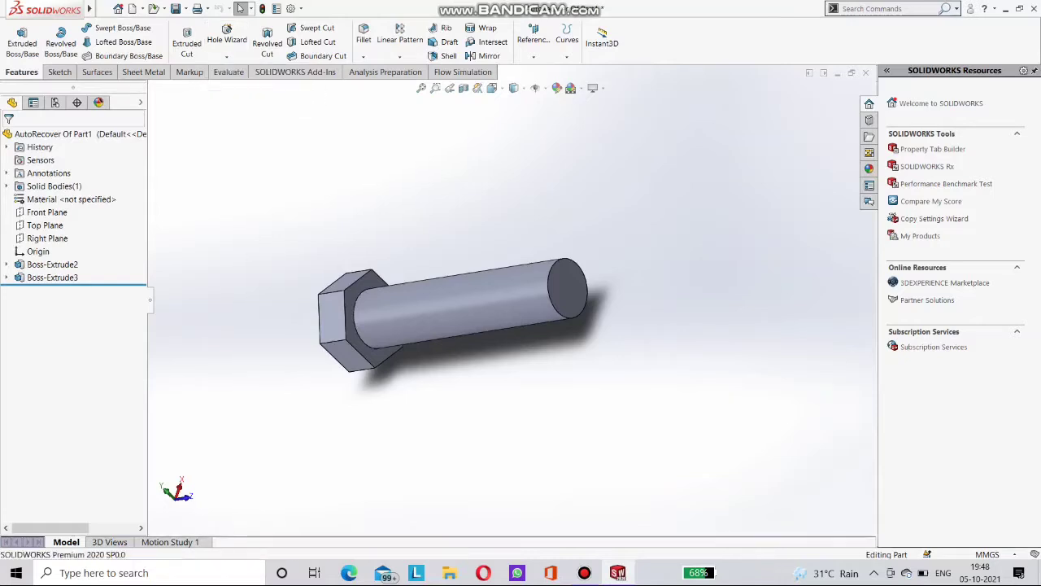
pyautogui.scroll(-4, 358, 308)
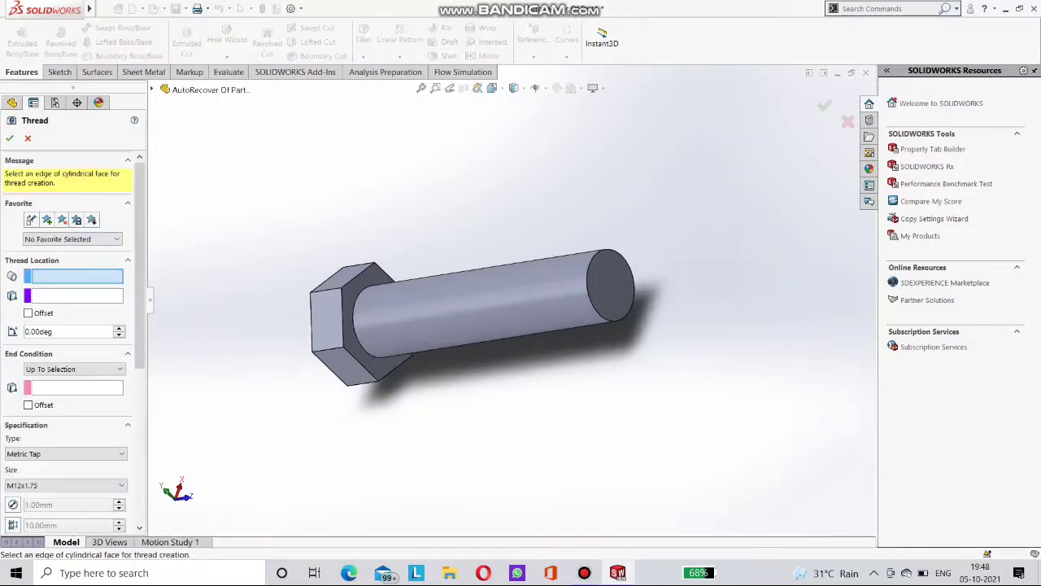
pyautogui.moveTo(358, 308); pyautogui.dragTo(318, 359, button='middle')
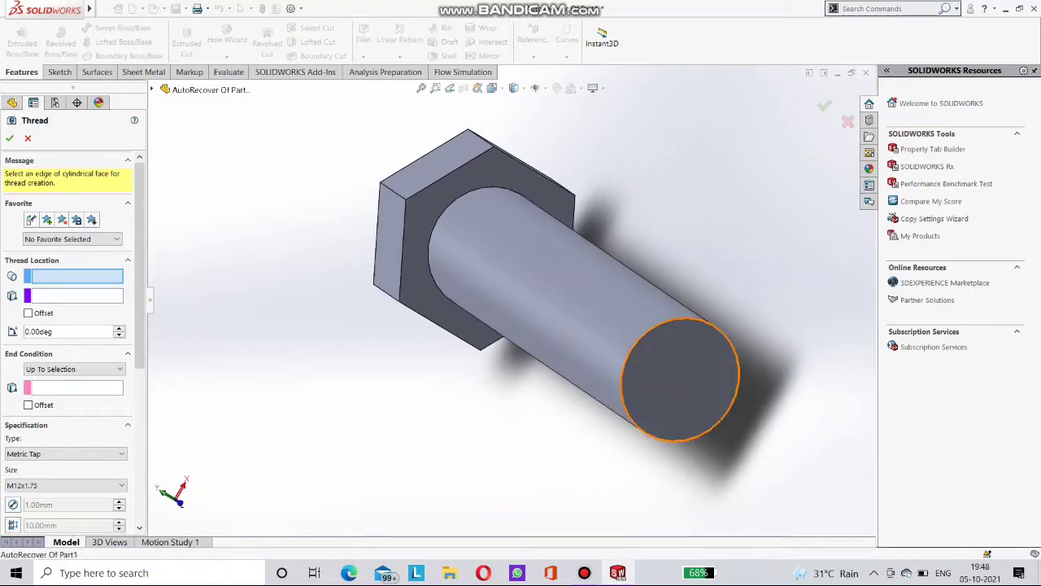
pyautogui.click(627, 355)
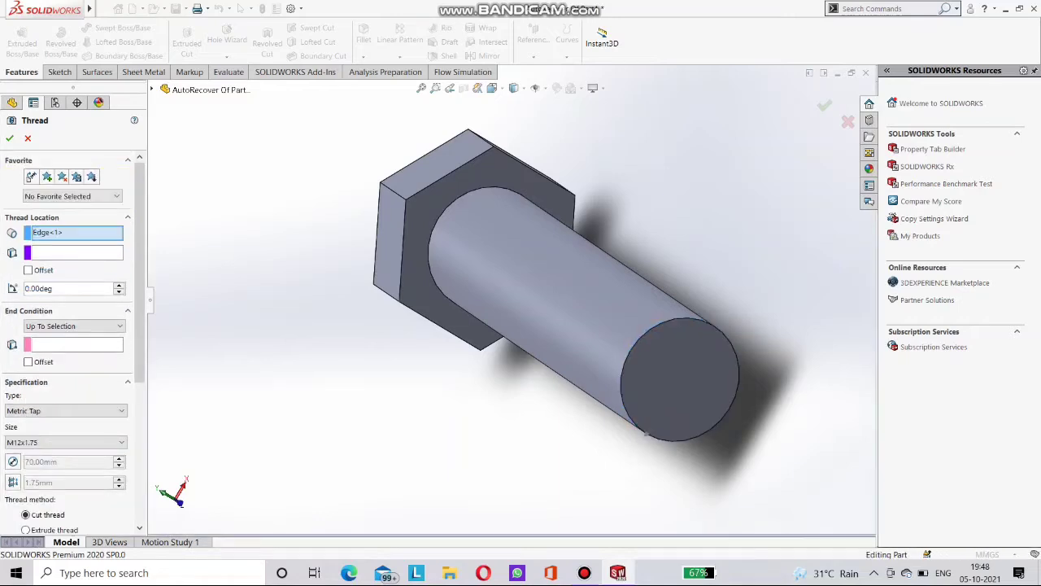
pyautogui.click(96, 326)
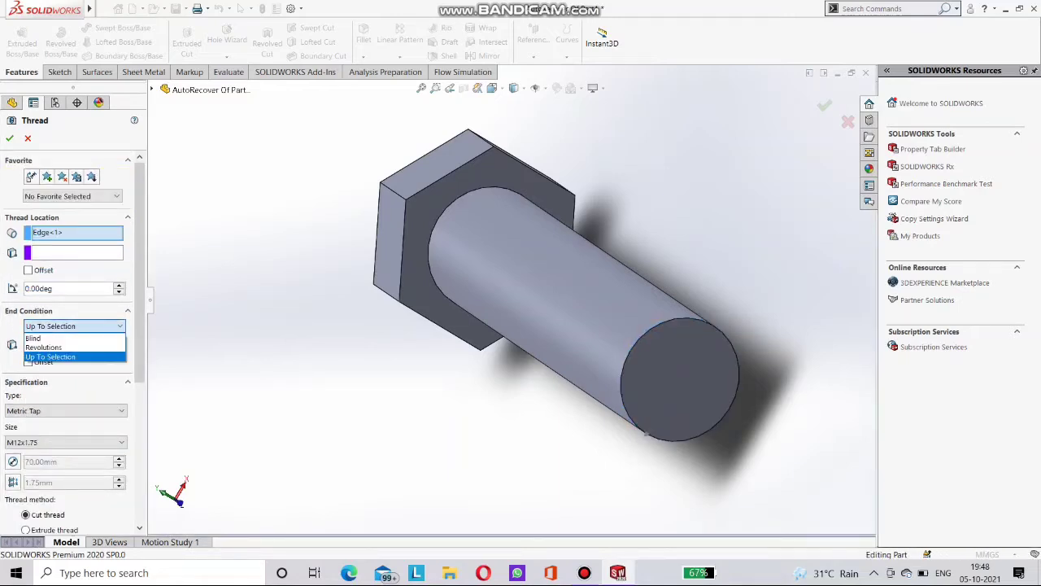
pyautogui.click(51, 356)
pyautogui.scroll(-2, 439, 260)
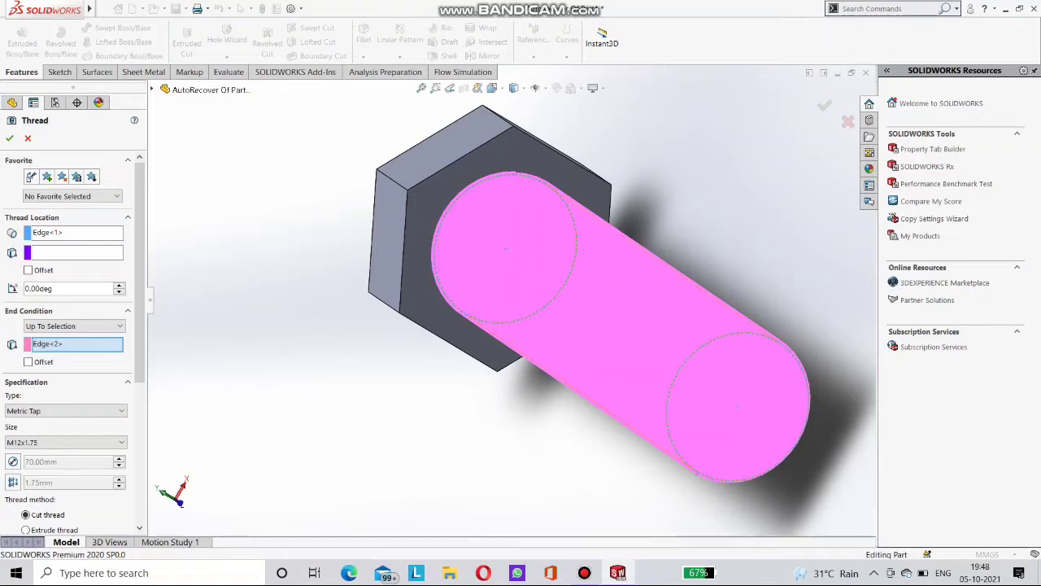
# Step: Set the thread specification to size M90x4.0 with the Metric Tap type
pyautogui.click(65, 442)
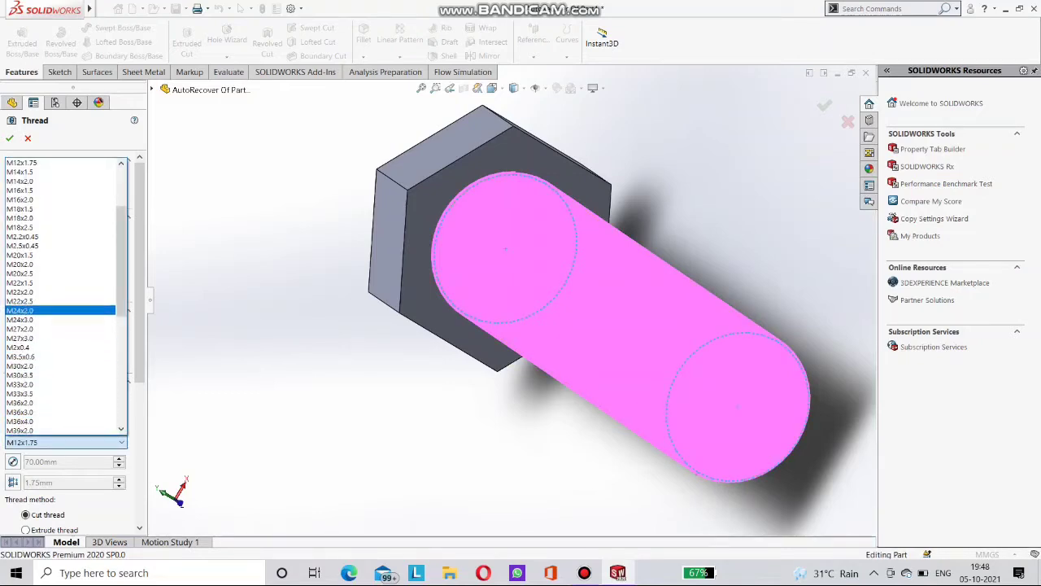
pyautogui.scroll(-7, 61, 269)
pyautogui.scroll(-2, 61, 358)
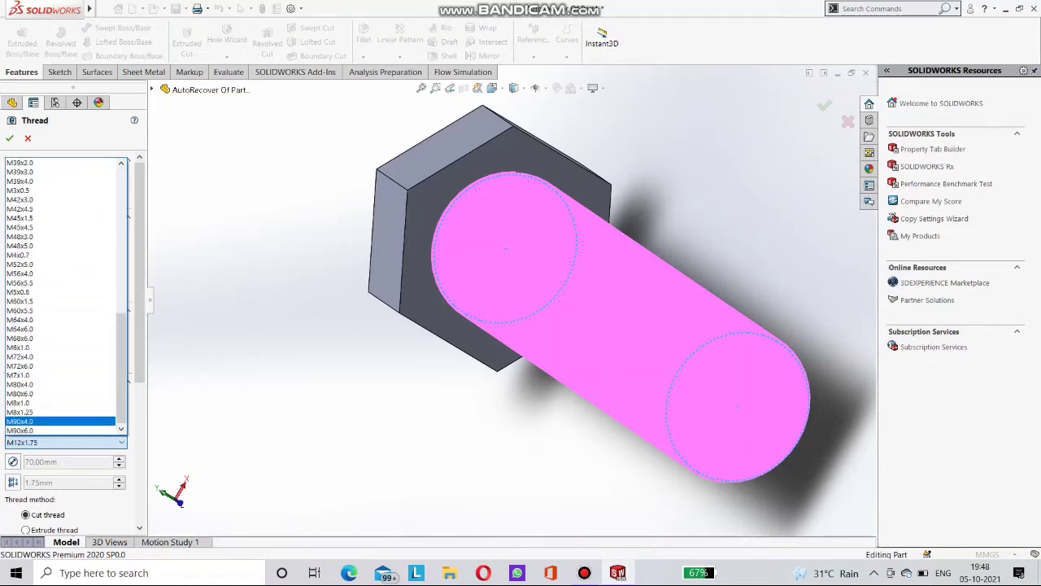
pyautogui.click(61, 420)
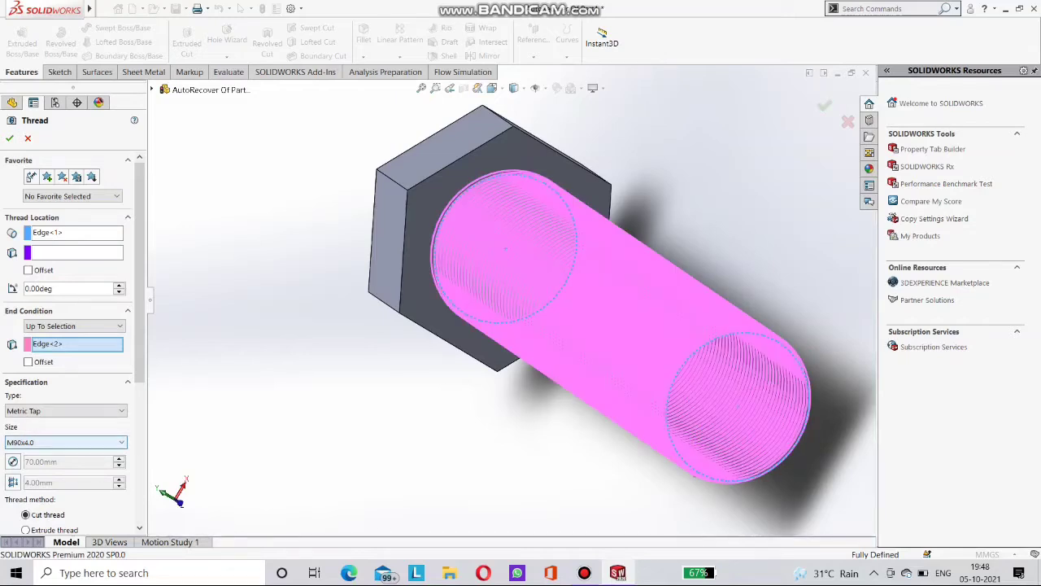
pyautogui.click(65, 411)
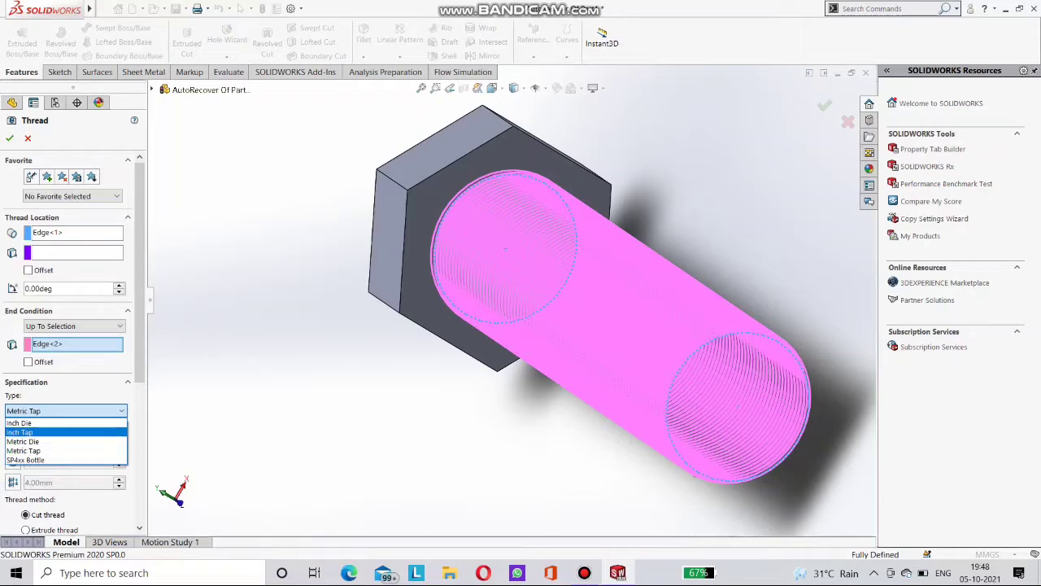
pyautogui.press('Down')
pyautogui.press('Down')
pyautogui.press('Return')
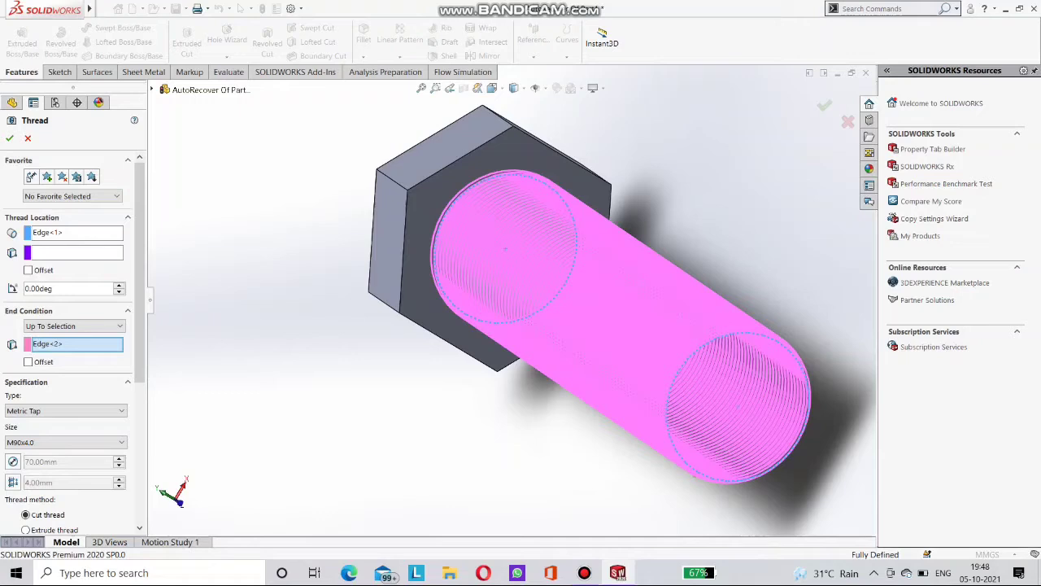
pyautogui.press('Tab')
# Step: Set the thread method to Extrude thread and create the thread along the shank
pyautogui.scroll(-3, 69, 325)
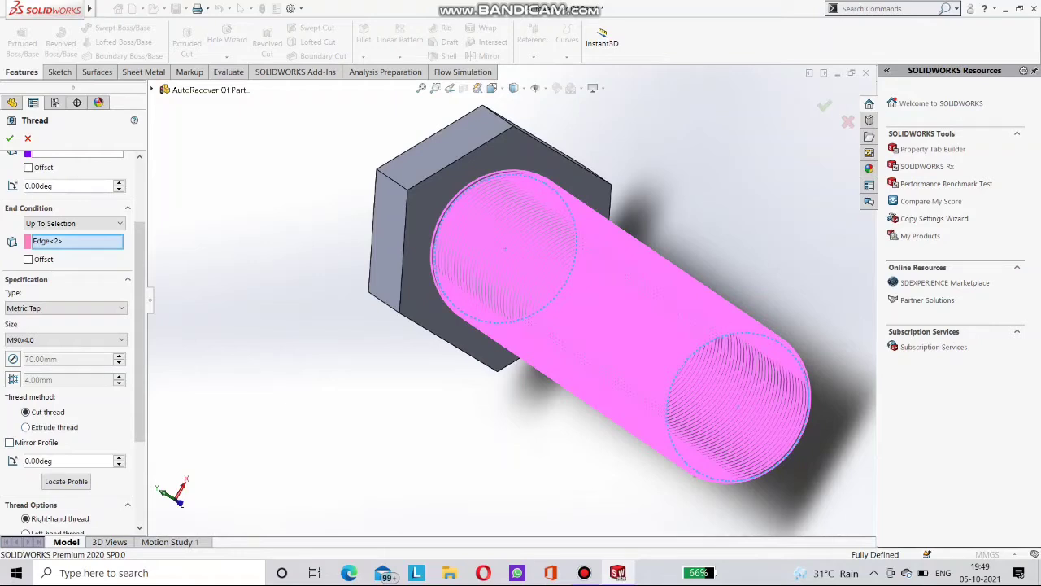
pyautogui.scroll(-4, 69, 341)
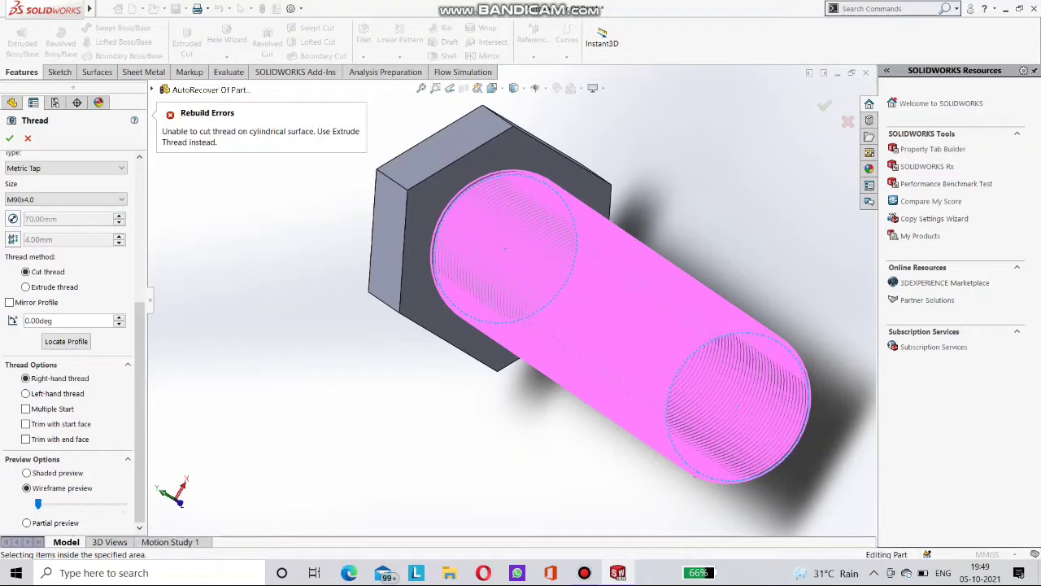
pyautogui.click(25, 286)
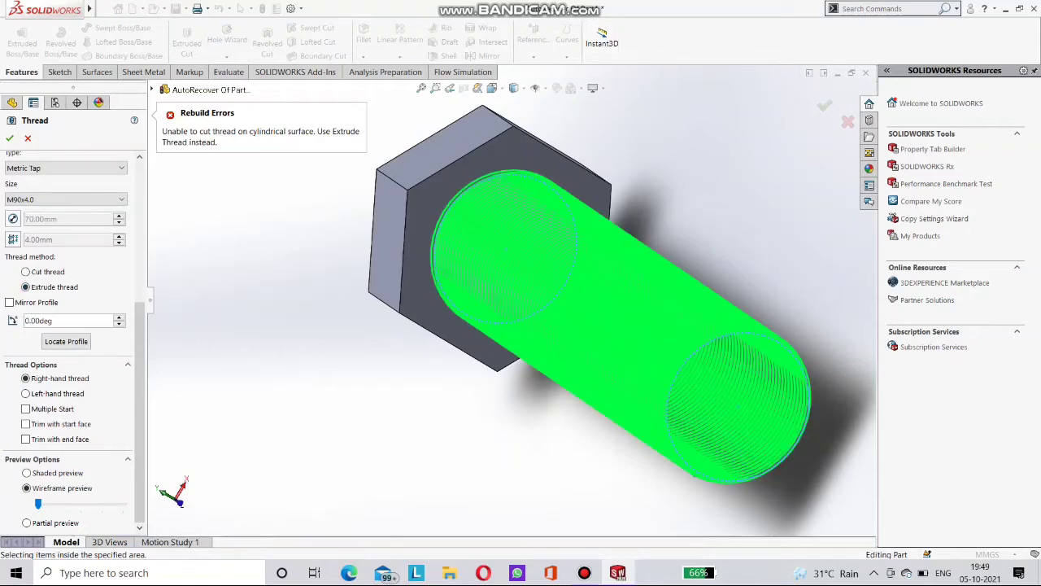
pyautogui.scroll(4, 69, 342)
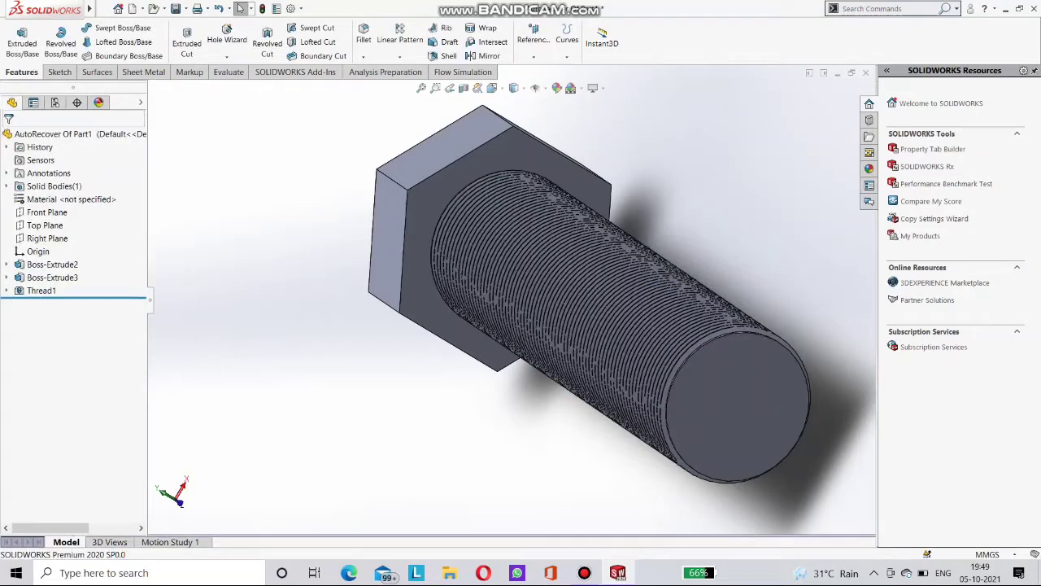
# Step: Examine the thread profile along the shank, at its free end and where it meets the hexagonal head
pyautogui.moveTo(423, 313); pyautogui.dragTo(508, 294, button='middle')
pyautogui.scroll(2, 506, 294)
pyautogui.scroll(-8, 725, 317)
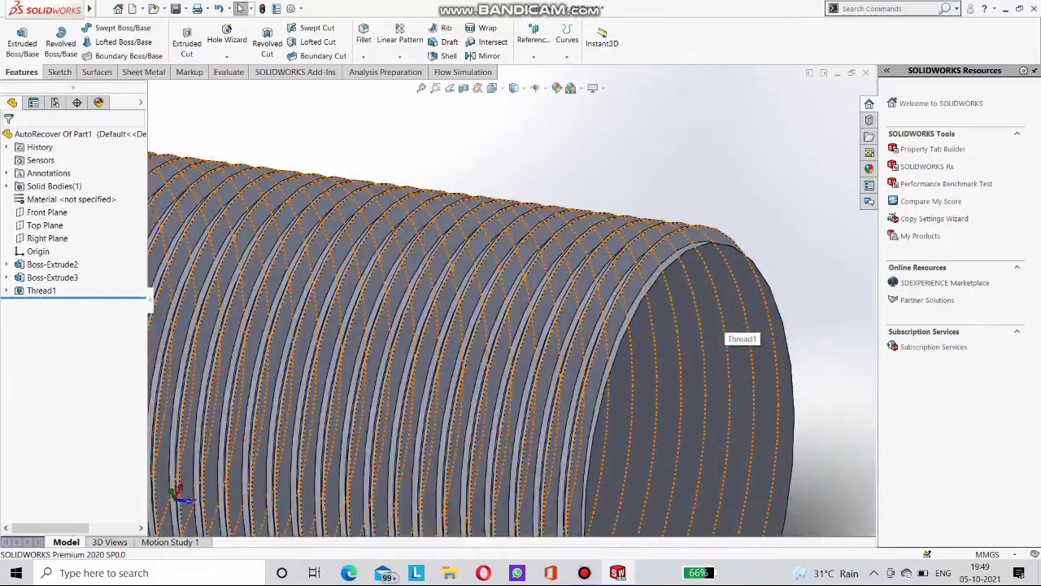
pyautogui.moveTo(726, 317); pyautogui.dragTo(769, 248, button='middle')
pyautogui.scroll(-6, 606, 307)
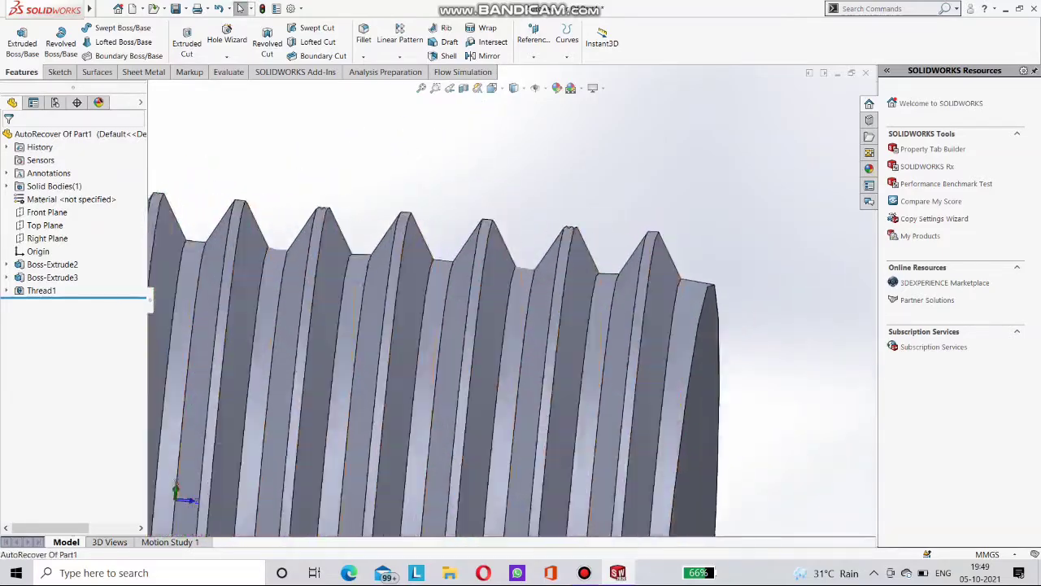
pyautogui.scroll(6, 503, 304)
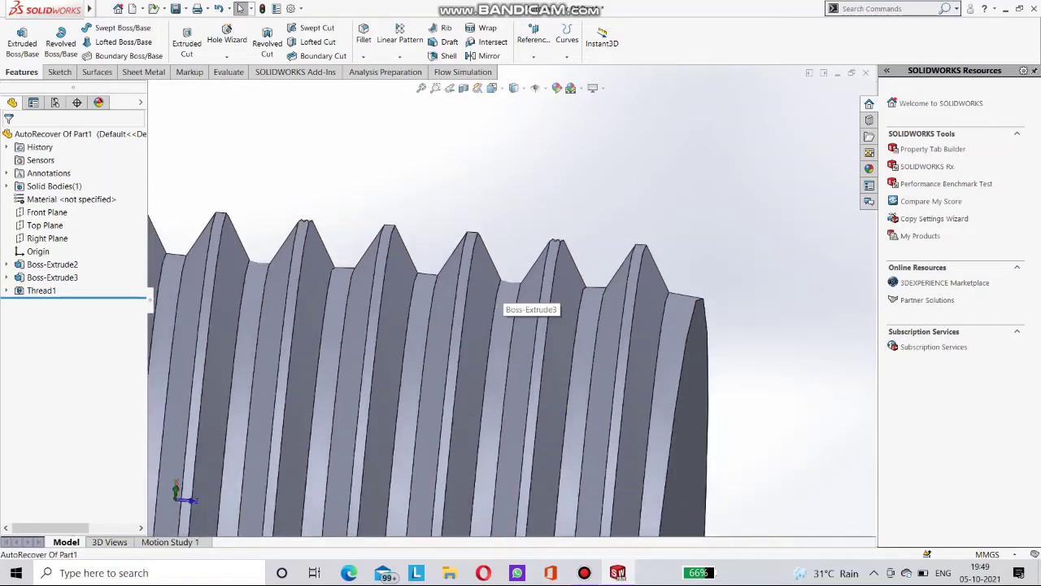
pyautogui.scroll(8, 503, 304)
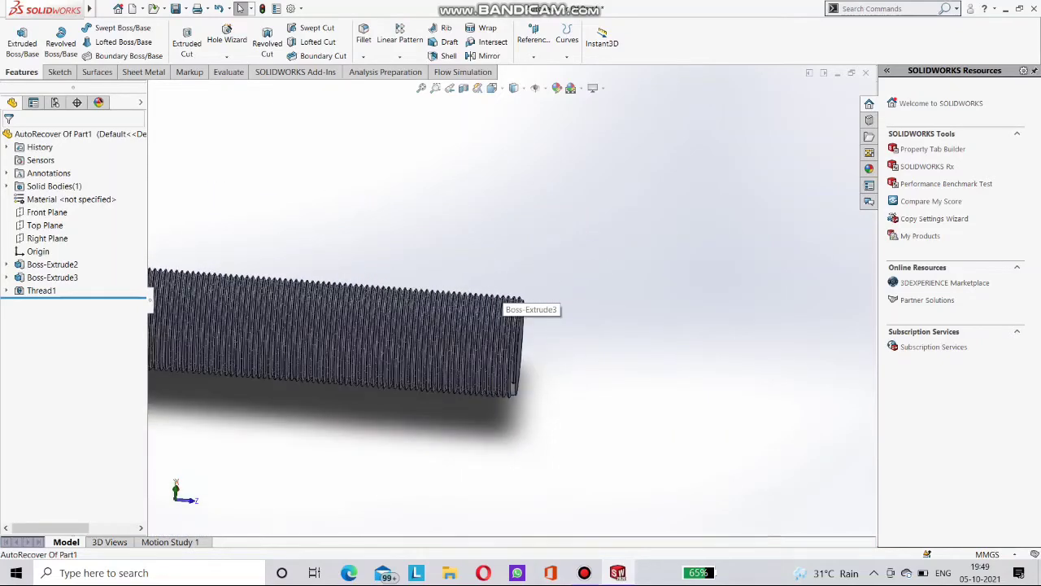
pyautogui.scroll(-7, 325, 282)
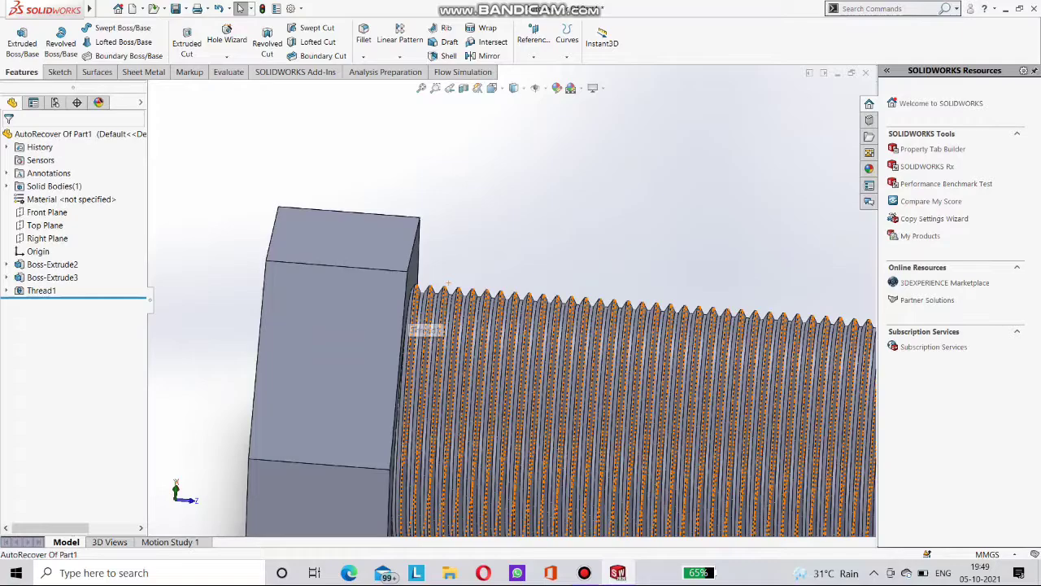
pyautogui.moveTo(413, 316); pyautogui.dragTo(370, 345, button='middle')
pyautogui.scroll(4, 480, 285)
pyautogui.scroll(3, 503, 294)
pyautogui.scroll(-5, 739, 376)
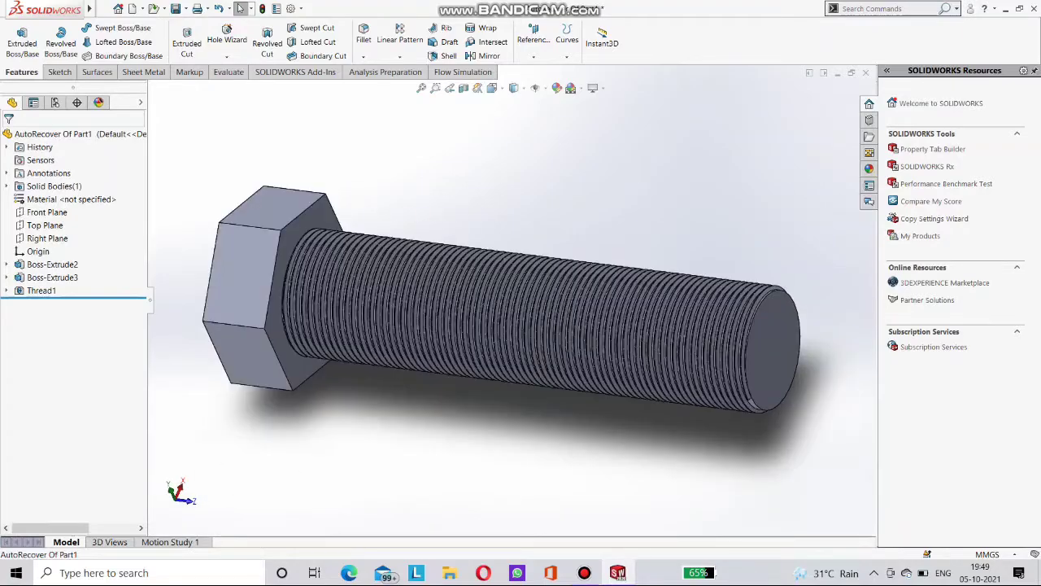
pyautogui.scroll(1, 696, 309)
pyautogui.moveTo(744, 370); pyautogui.dragTo(663, 254, button='middle')
pyautogui.scroll(4, 529, 280)
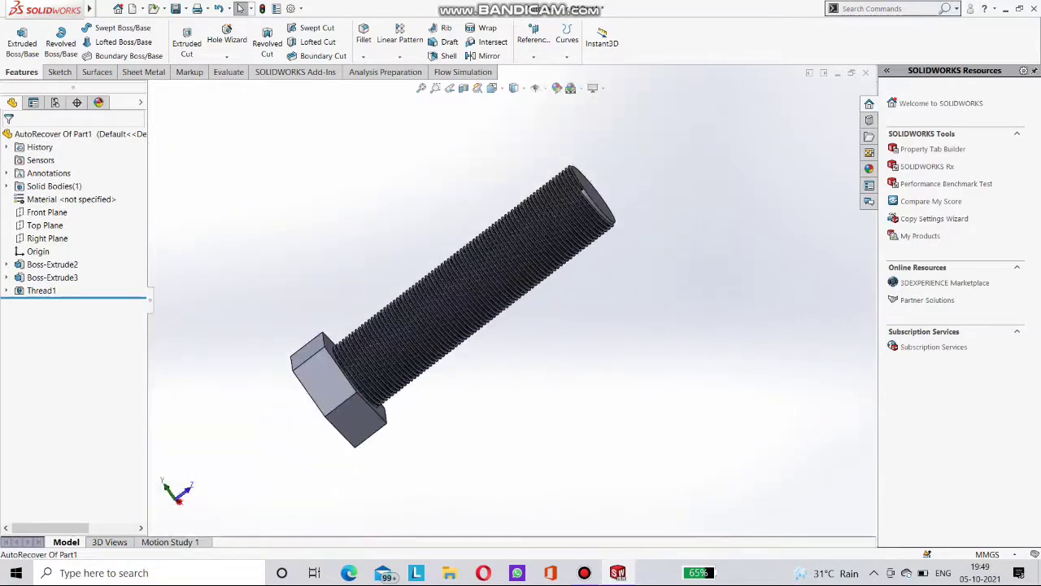
pyautogui.scroll(-3, 563, 181)
pyautogui.moveTo(455, 309); pyautogui.dragTo(521, 293, button='middle')
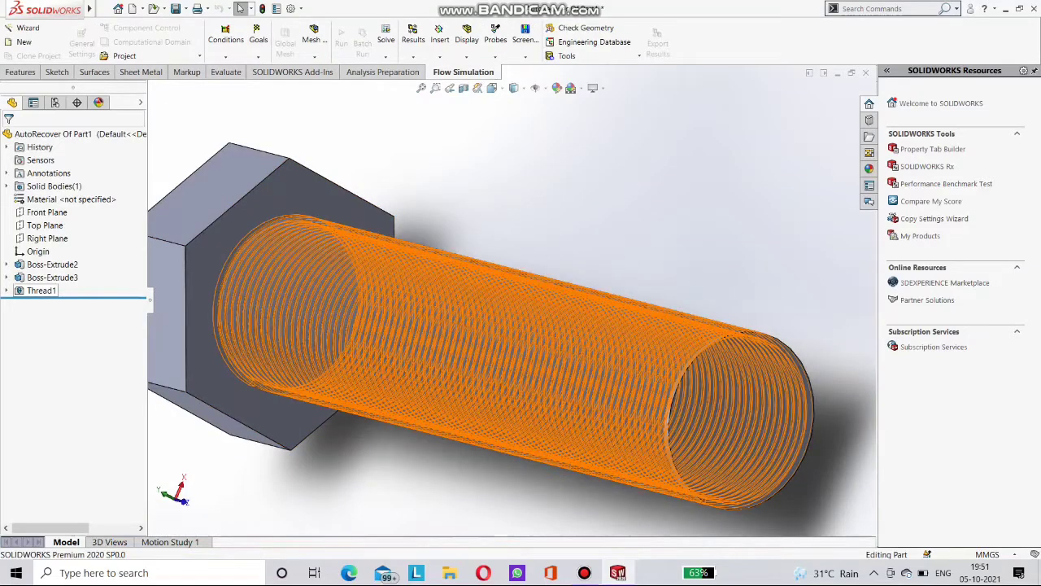
# Step: Edit the shank's thread feature to make it a right-hand thread
pyautogui.rightClick(41, 291)
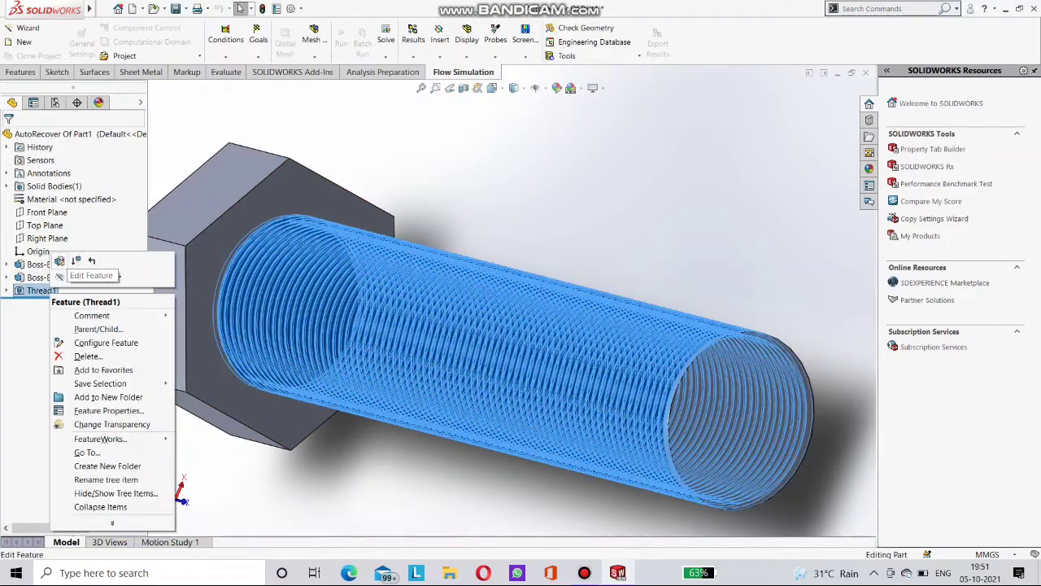
pyautogui.click(77, 271)
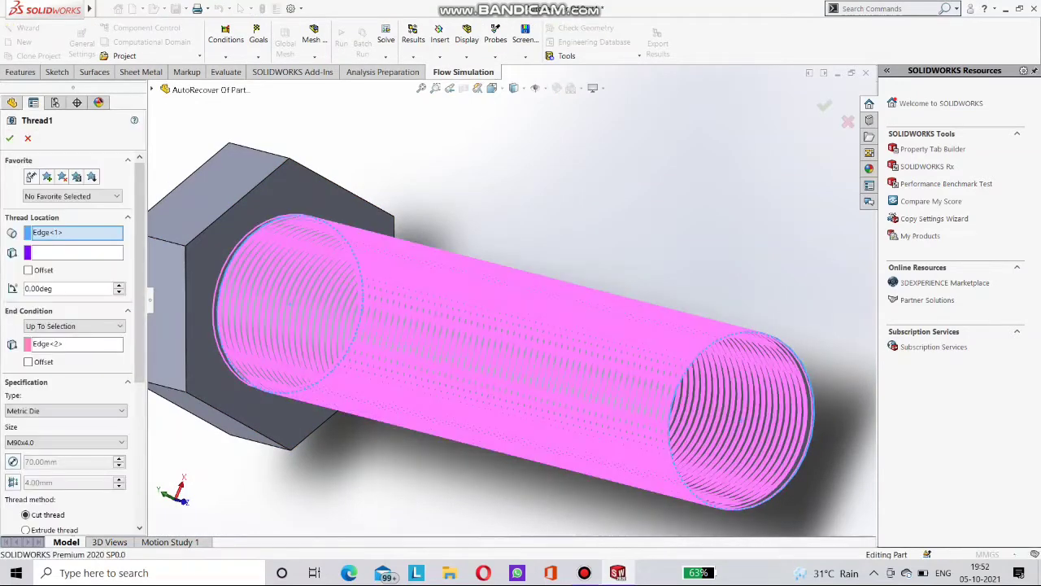
pyautogui.scroll(-3, 72, 341)
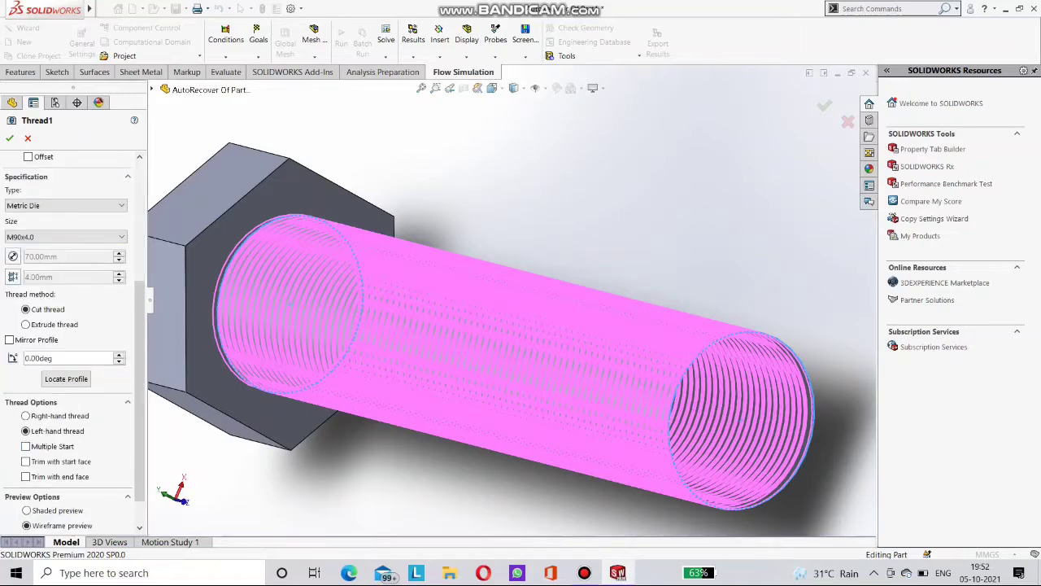
pyautogui.click(26, 416)
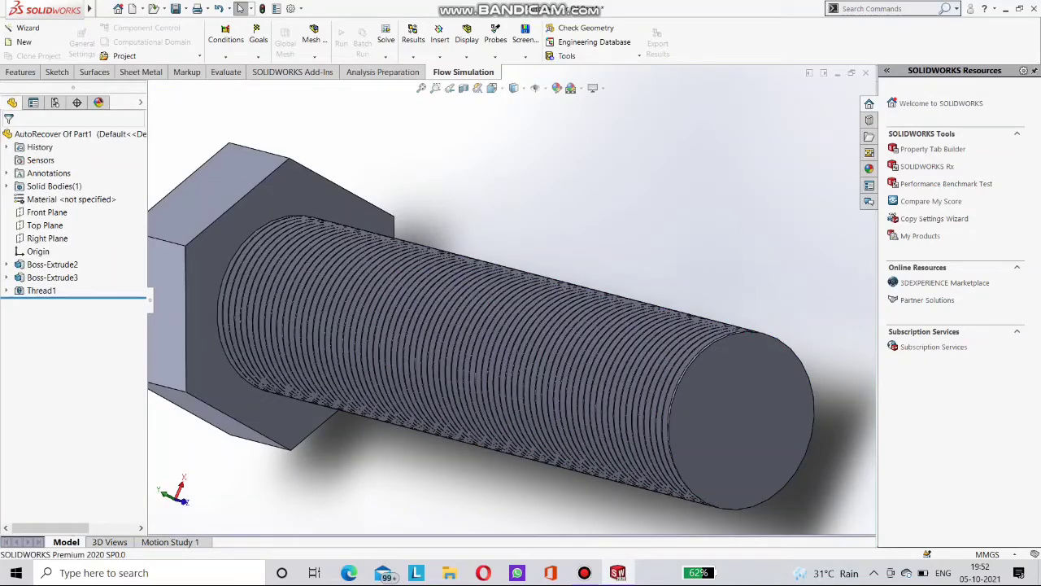
# Step: Examine the thread profile along the shank and where the thread starts at the free end
pyautogui.scroll(-3, 616, 345)
pyautogui.scroll(5, 512, 350)
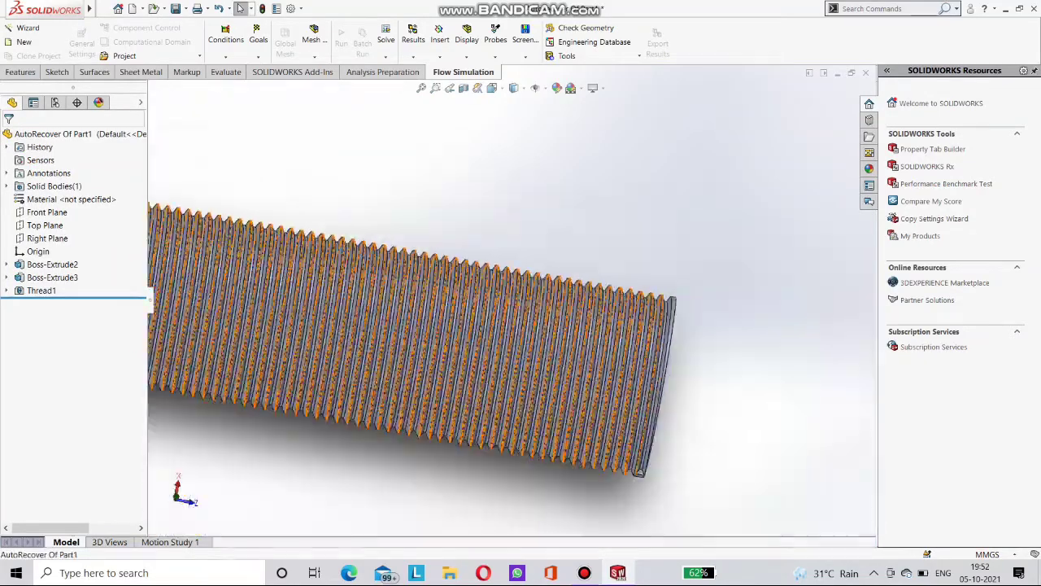
pyautogui.moveTo(660, 423); pyautogui.dragTo(602, 438, button='middle')
pyautogui.scroll(-1, 672, 340)
pyautogui.scroll(-2, 673, 351)
pyautogui.scroll(3, 618, 423)
pyautogui.scroll(-5, 497, 335)
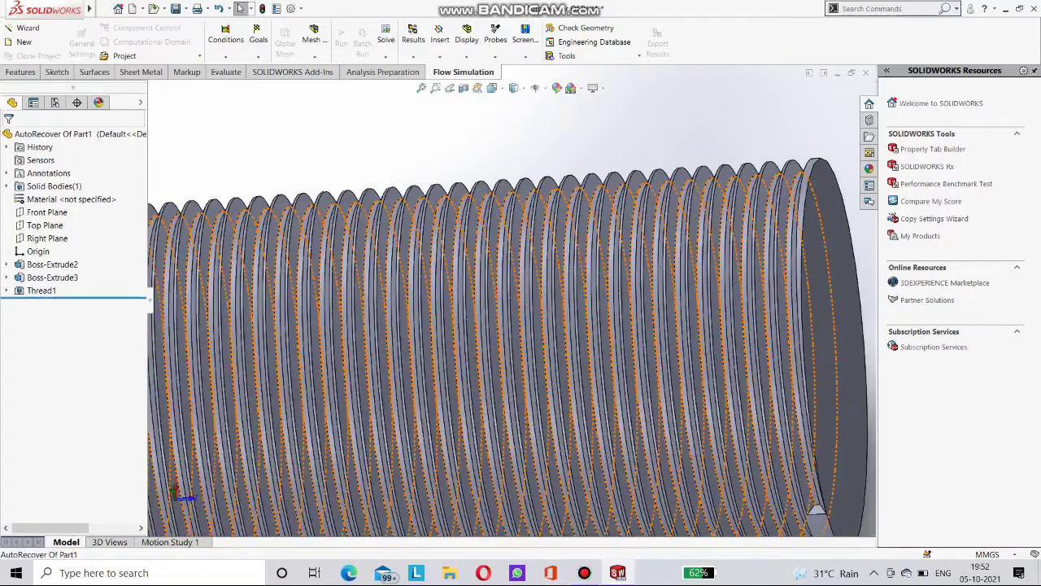
pyautogui.moveTo(496, 336)
pyautogui.mouseDown(button='middle')
pyautogui.moveTo(521, 351)
pyautogui.moveTo(539, 343)
pyautogui.moveTo(472, 317)
pyautogui.moveTo(482, 334)
pyautogui.mouseUp(button='middle')
pyautogui.scroll(-2, 538, 344)
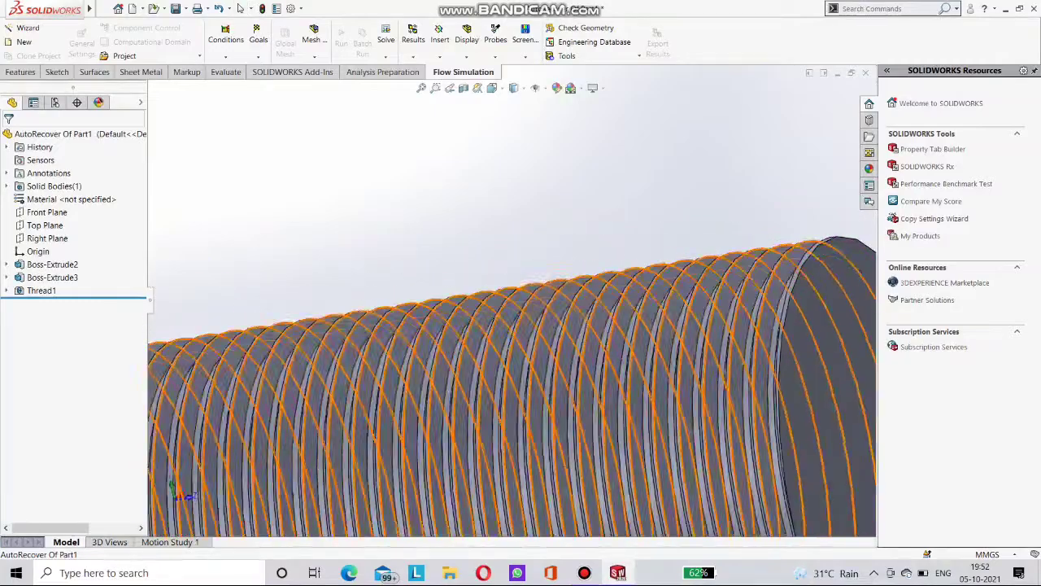
pyautogui.scroll(-2, 667, 464)
pyautogui.scroll(4, 659, 480)
pyautogui.scroll(-4, 656, 481)
pyautogui.scroll(-2, 618, 419)
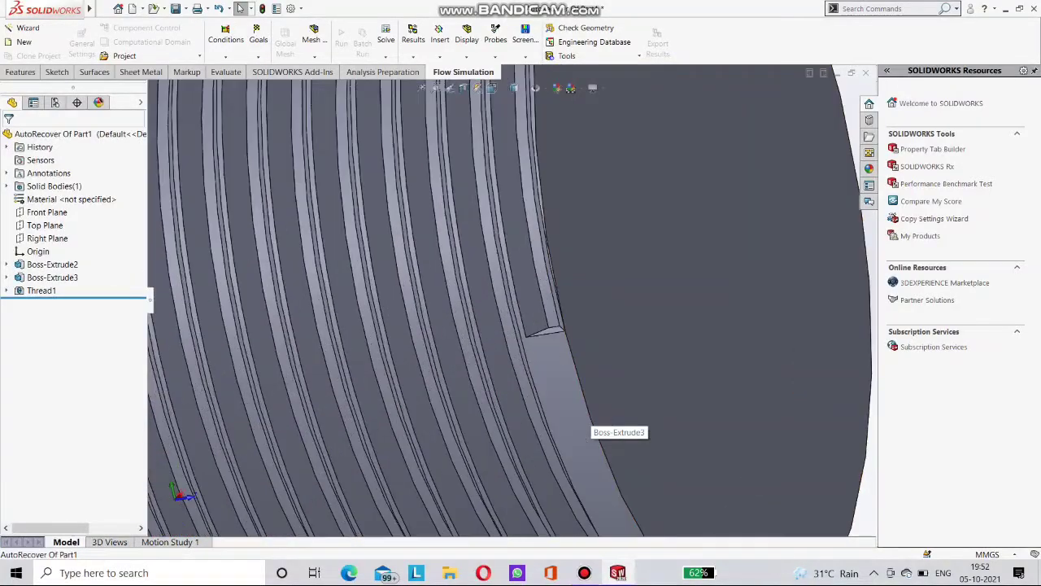
pyautogui.moveTo(591, 416); pyautogui.dragTo(639, 407, button='middle')
pyautogui.scroll(4, 627, 408)
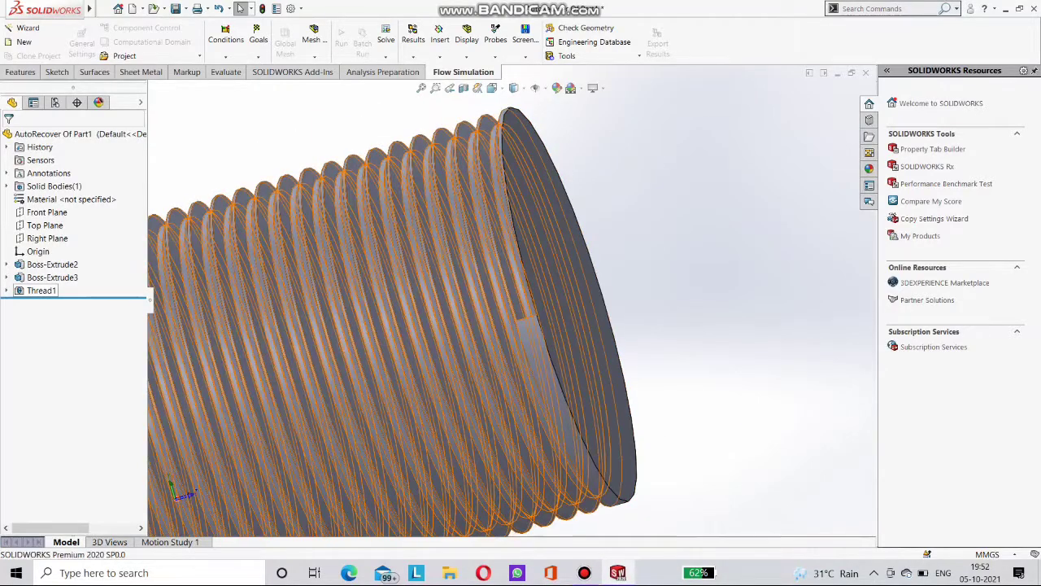
# Step: Edit the shank's thread feature to offset its start by 10 mm, running out past the free end
pyautogui.rightClick(41, 291)
pyautogui.click(50, 256)
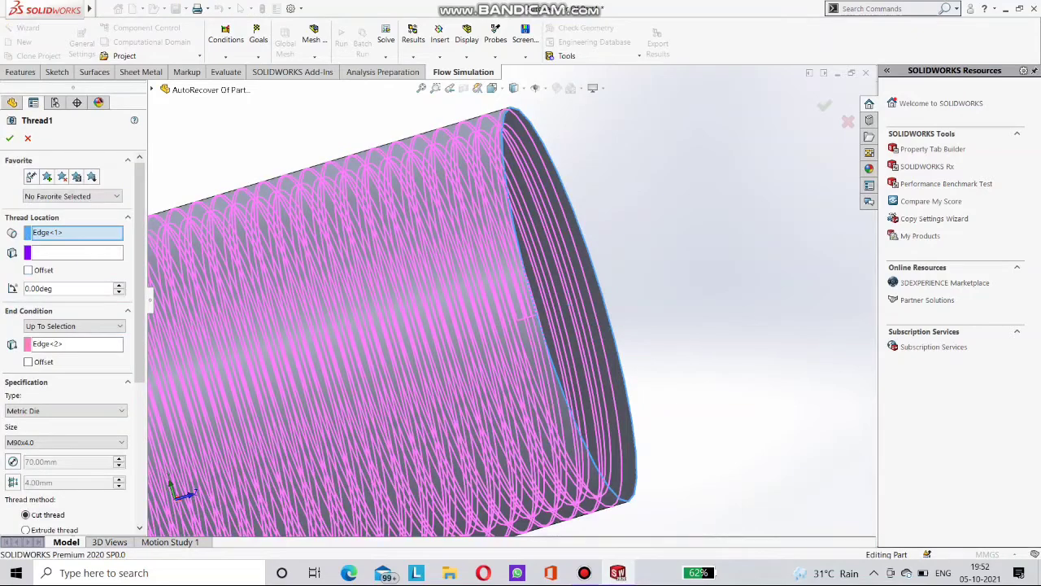
pyautogui.scroll(6, 470, 310)
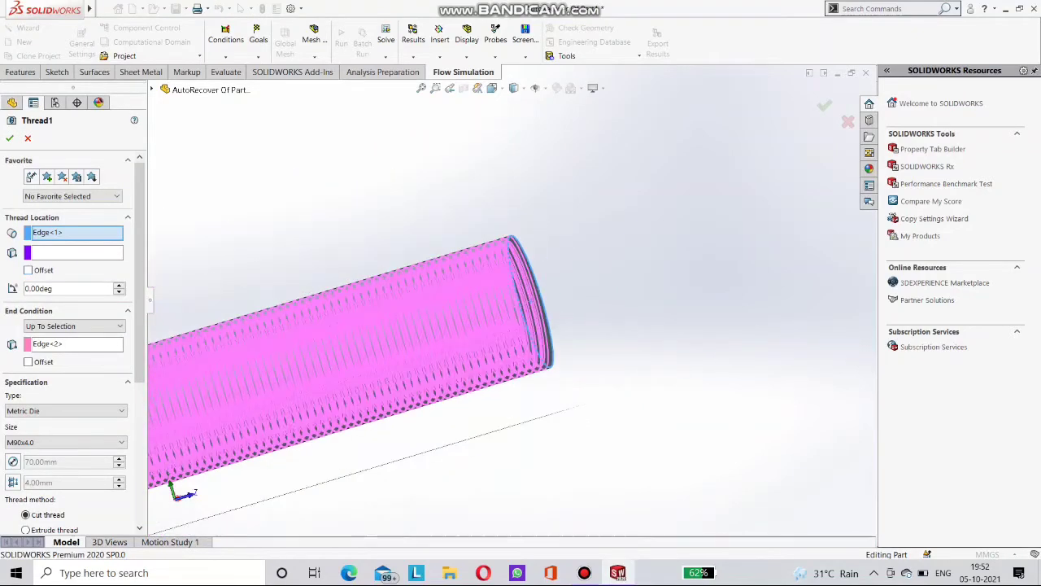
pyautogui.scroll(-6, 469, 309)
pyautogui.scroll(-3, 631, 301)
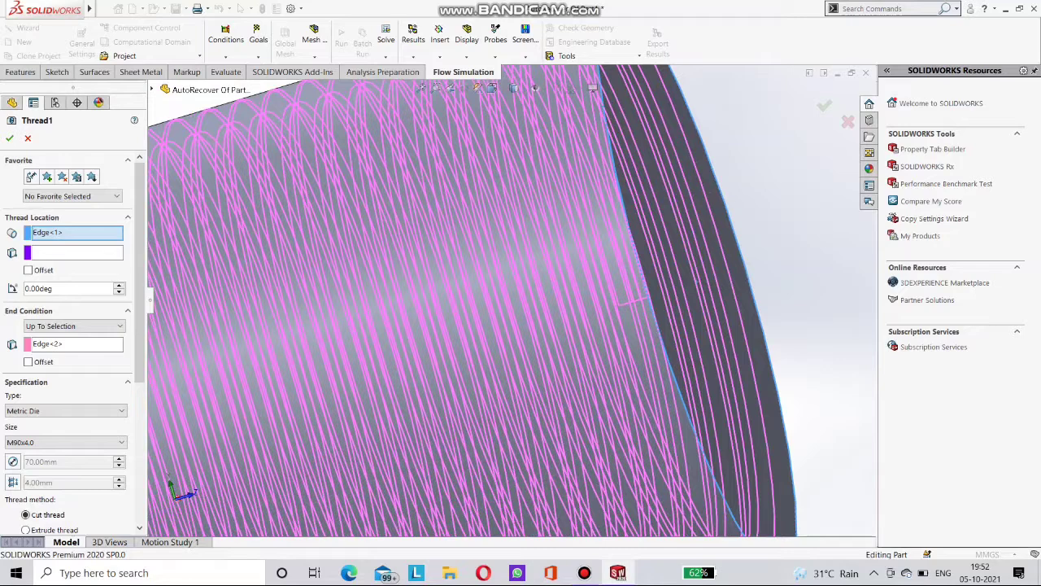
pyautogui.click(29, 269)
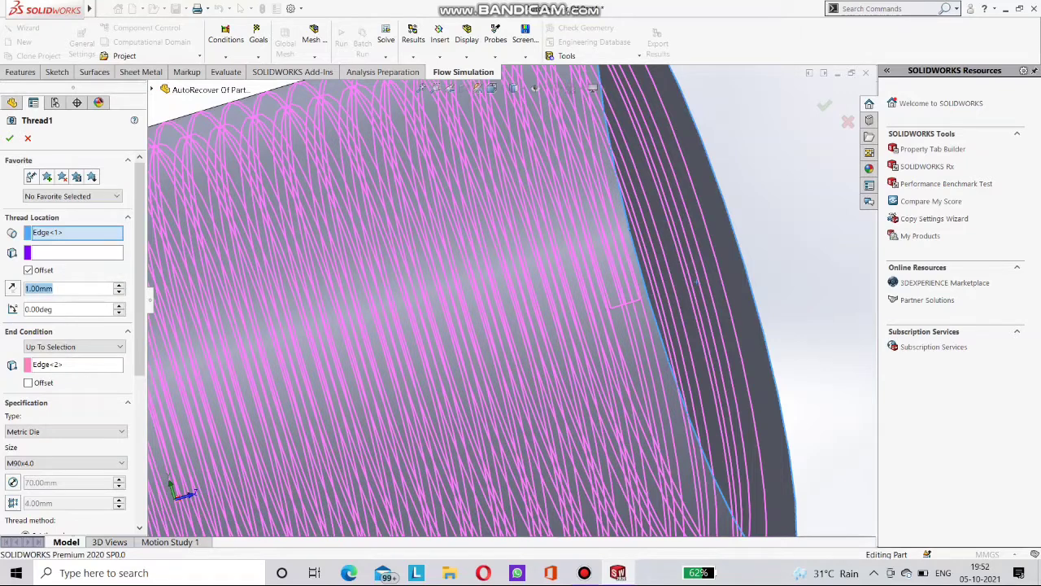
pyautogui.write('10')
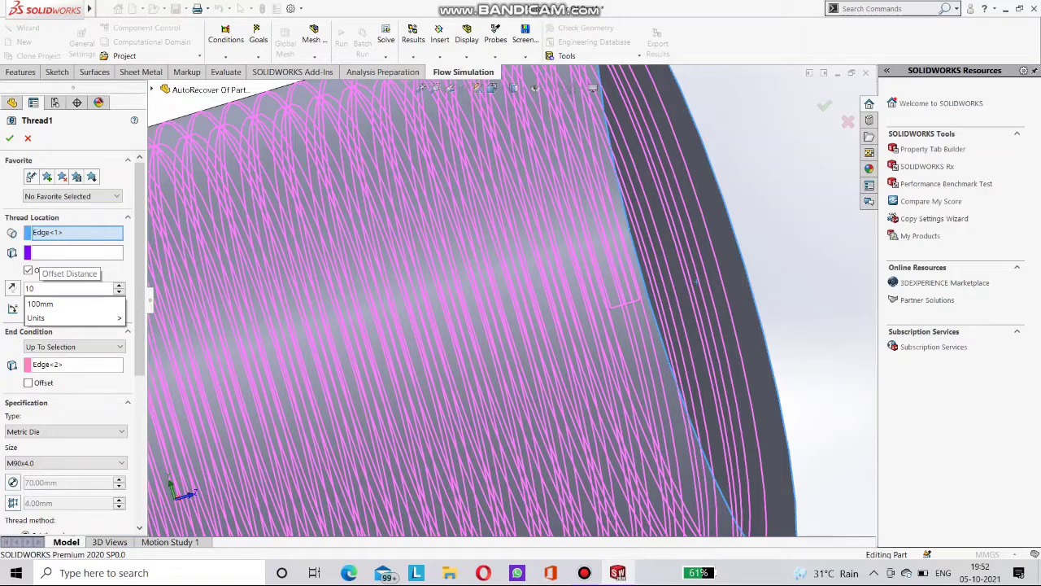
pyautogui.press('Return')
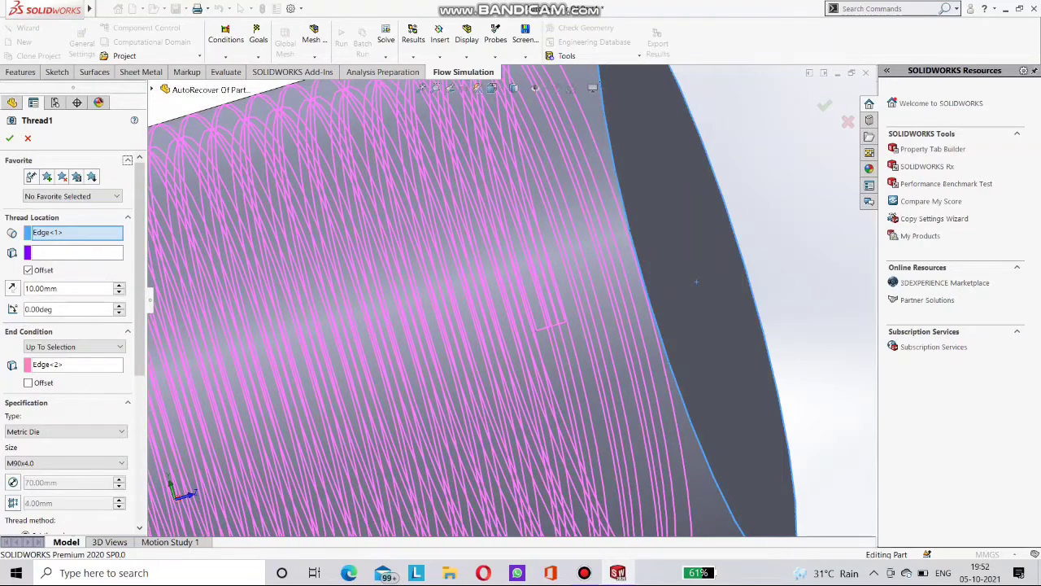
pyautogui.scroll(3, 696, 282)
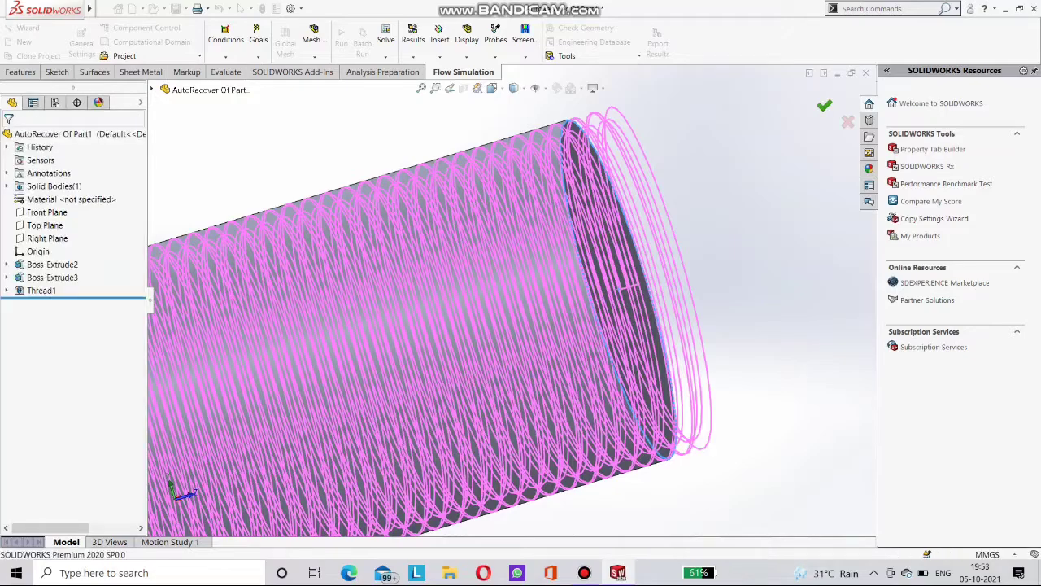
# Step: Examine the thread run-out at the shank's free end and the thread crests along its length
pyautogui.moveTo(639, 345); pyautogui.dragTo(544, 437, button='middle')
pyautogui.scroll(4, 739, 387)
pyautogui.moveTo(739, 387); pyautogui.dragTo(565, 209, button='middle')
pyautogui.scroll(-2, 565, 209)
pyautogui.moveTo(480, 254); pyautogui.dragTo(578, 170, button='middle')
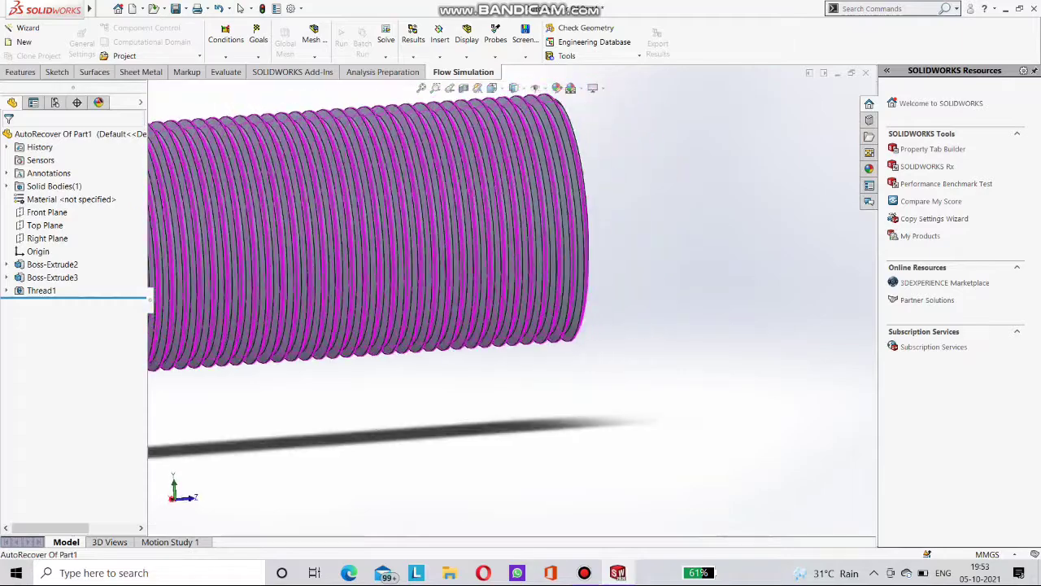
pyautogui.scroll(-2, 577, 171)
pyautogui.moveTo(571, 342); pyautogui.dragTo(553, 228, button='middle')
pyautogui.scroll(3, 528, 285)
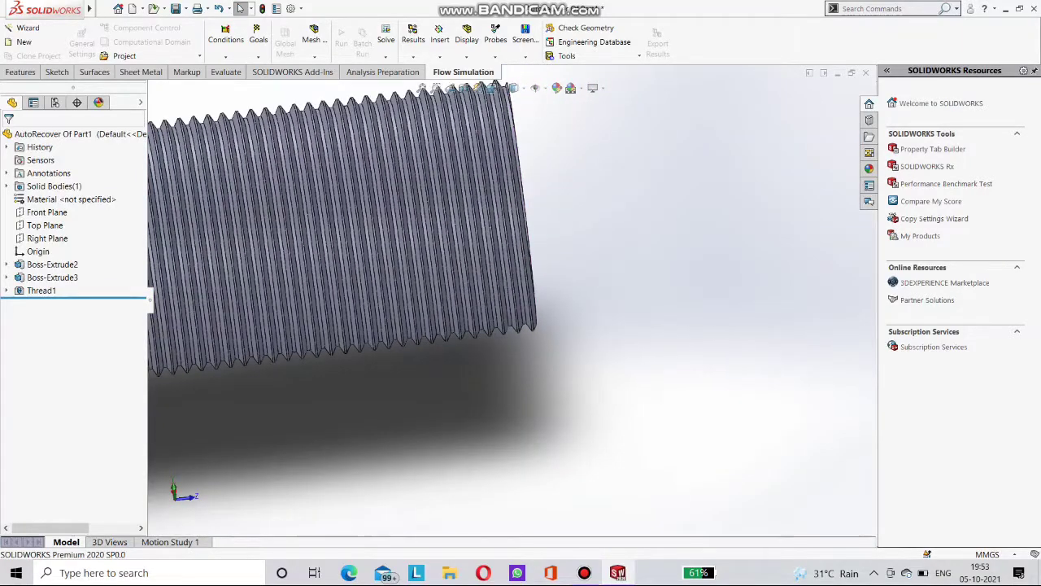
pyautogui.moveTo(537, 317); pyautogui.dragTo(514, 273, button='middle')
pyautogui.scroll(-2, 538, 274)
pyautogui.scroll(-3, 529, 285)
pyautogui.scroll(3, 529, 325)
pyautogui.scroll(-3, 521, 244)
pyautogui.scroll(3, 527, 301)
pyautogui.scroll(1, 527, 301)
pyautogui.scroll(2, 520, 303)
pyautogui.scroll(3, 513, 306)
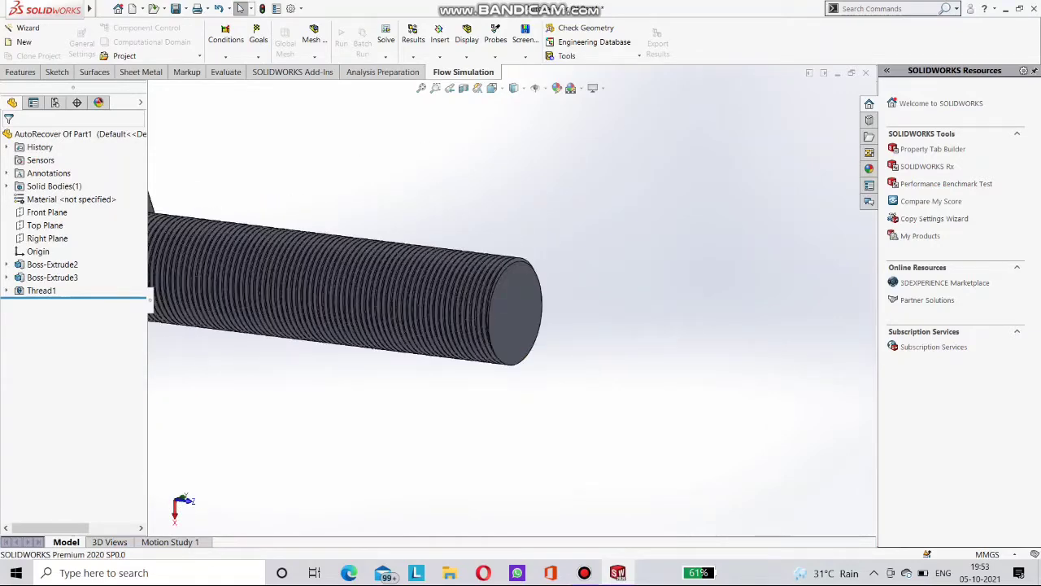
pyautogui.scroll(-4, 500, 287)
pyautogui.moveTo(501, 286)
pyautogui.mouseDown(button='middle')
pyautogui.moveTo(505, 350)
pyautogui.moveTo(504, 292)
pyautogui.mouseUp(button='middle')
pyautogui.scroll(7, 505, 287)
pyautogui.scroll(-6, 312, 197)
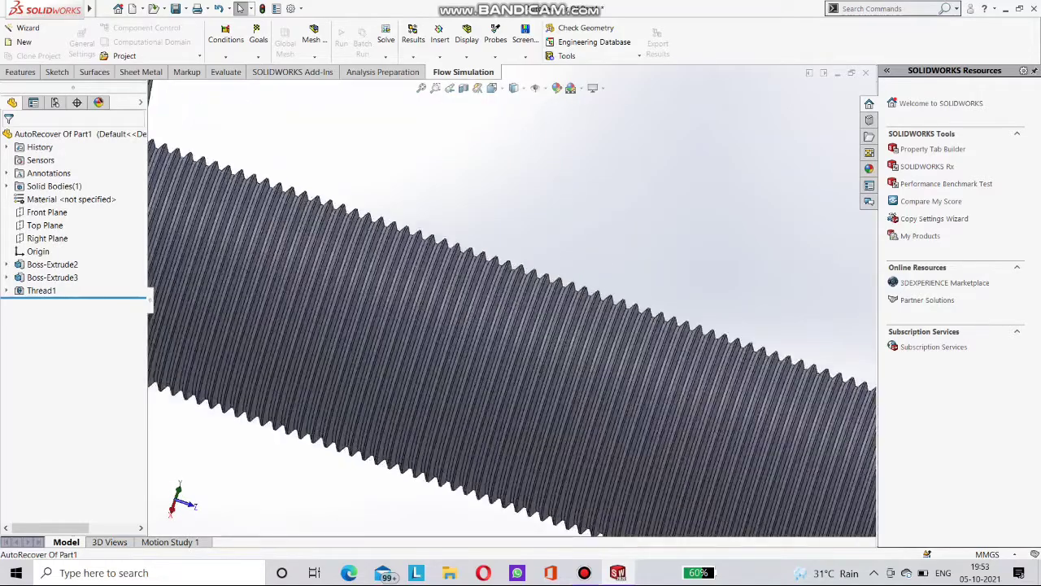
# Step: Examine the thread where it meets the hexagonal head and the bolt as a whole
pyautogui.moveTo(525, 252); pyautogui.dragTo(435, 262, button='middle')
pyautogui.scroll(4, 499, 281)
pyautogui.scroll(-3, 488, 276)
pyautogui.scroll(-5, 513, 285)
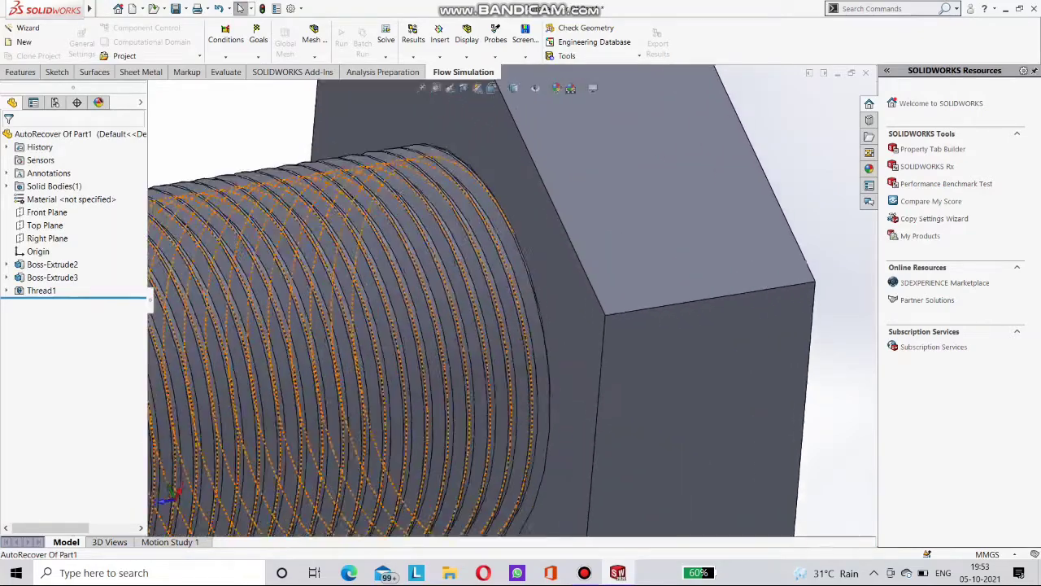
pyautogui.moveTo(513, 284); pyautogui.dragTo(512, 381, button='middle')
pyautogui.scroll(-2, 524, 313)
pyautogui.scroll(2, 520, 301)
pyautogui.scroll(5, 512, 302)
pyautogui.scroll(3, 514, 338)
pyautogui.scroll(-6, 509, 462)
pyautogui.scroll(1, 512, 381)
pyautogui.scroll(3, 488, 301)
pyautogui.moveTo(488, 326); pyautogui.dragTo(516, 252, button='middle')
pyautogui.scroll(4, 482, 277)
pyautogui.scroll(3, 482, 281)
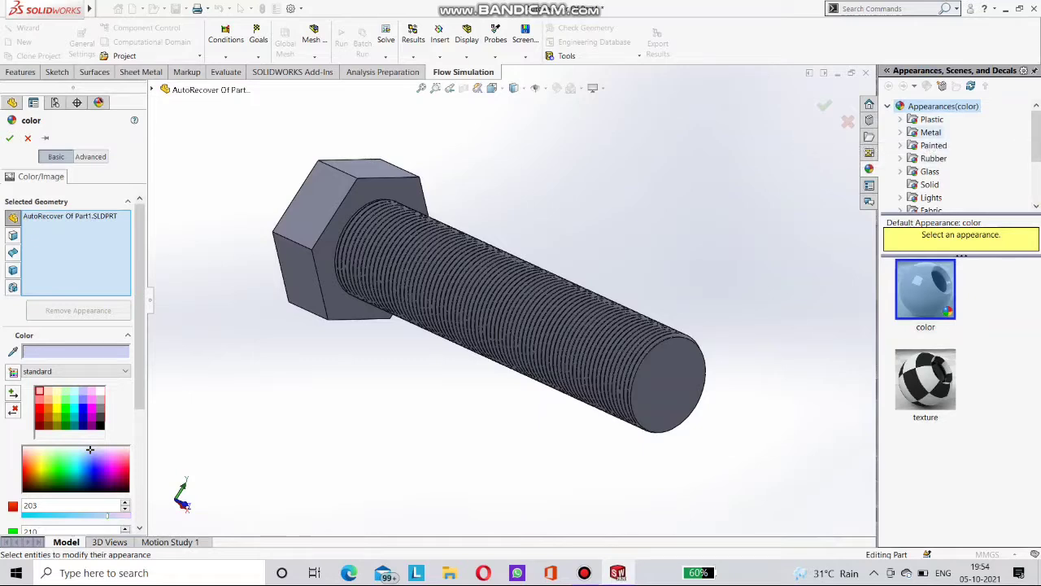
# Step: Try the polished steel appearance on the whole bolt and replace it with brushed steel
pyautogui.doubleClick(930, 133)
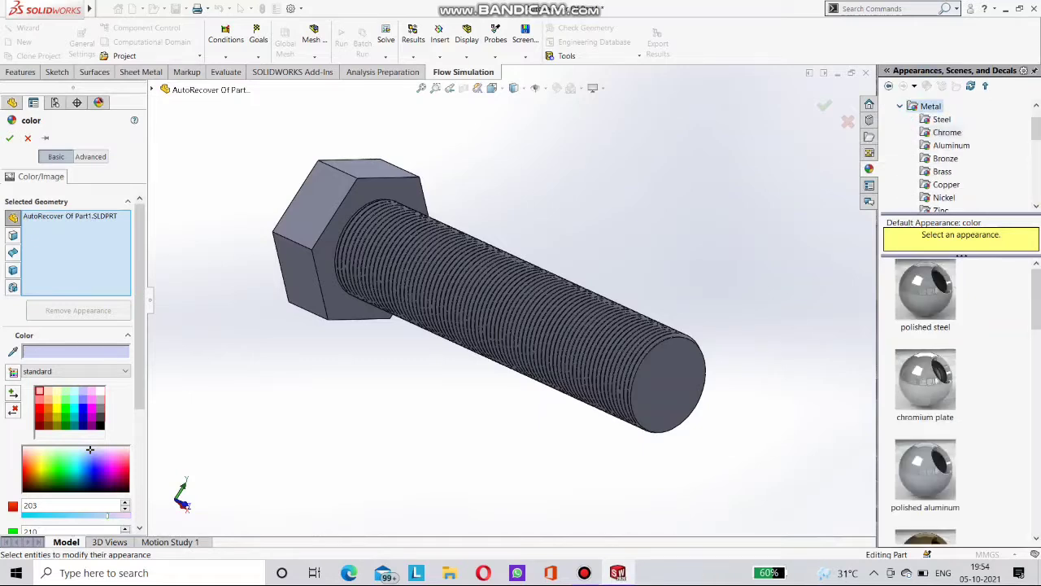
pyautogui.click(942, 119)
pyautogui.click(925, 289)
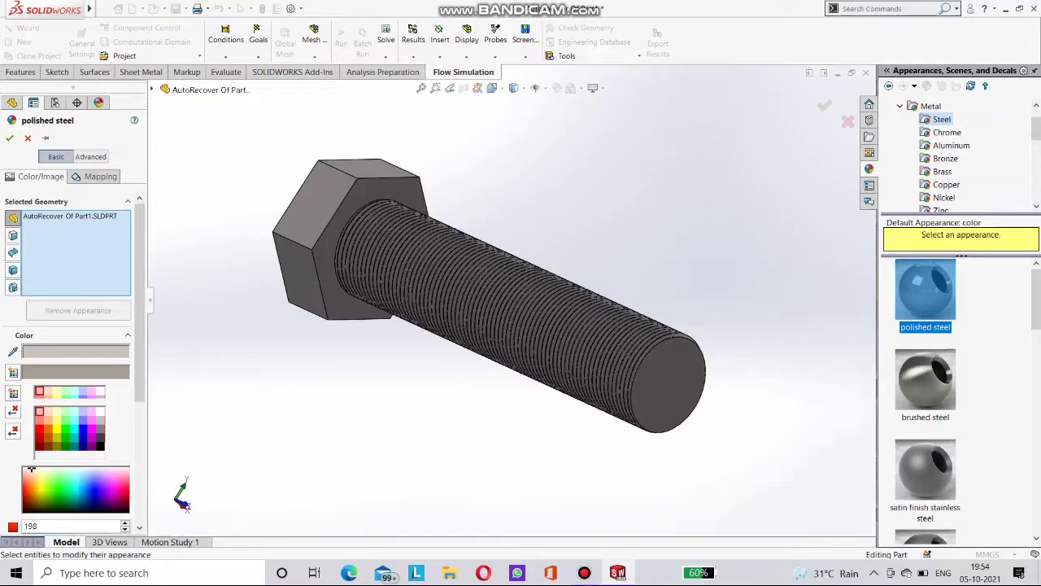
pyautogui.moveTo(505, 301)
pyautogui.mouseDown(button='middle')
pyautogui.moveTo(606, 285)
pyautogui.moveTo(529, 273)
pyautogui.moveTo(475, 318)
pyautogui.moveTo(504, 305)
pyautogui.moveTo(667, 325)
pyautogui.mouseUp(button='middle')
pyautogui.click(925, 380)
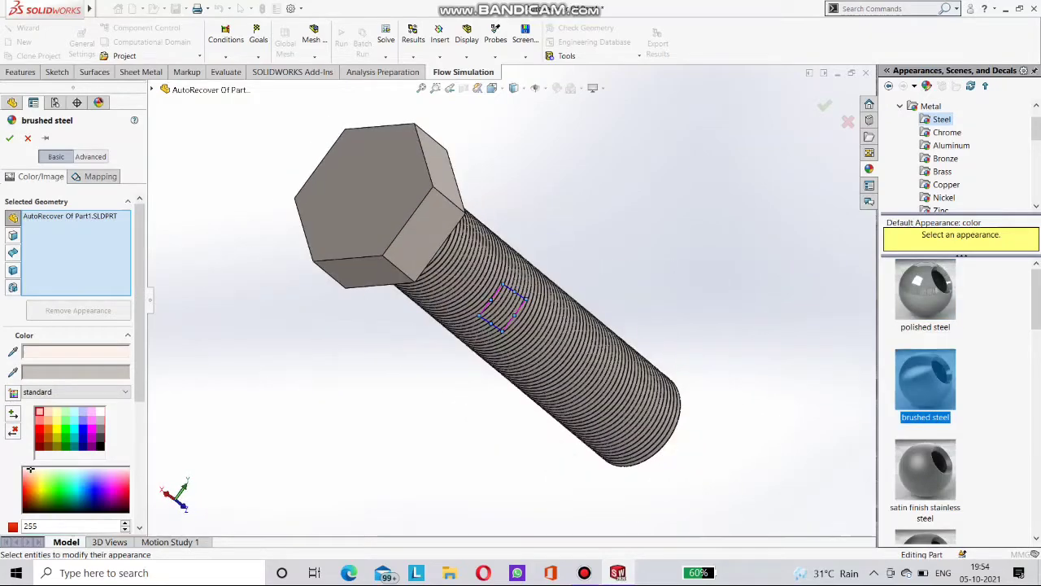
pyautogui.moveTo(570, 325); pyautogui.dragTo(554, 236, button='middle')
pyautogui.scroll(3, 506, 305)
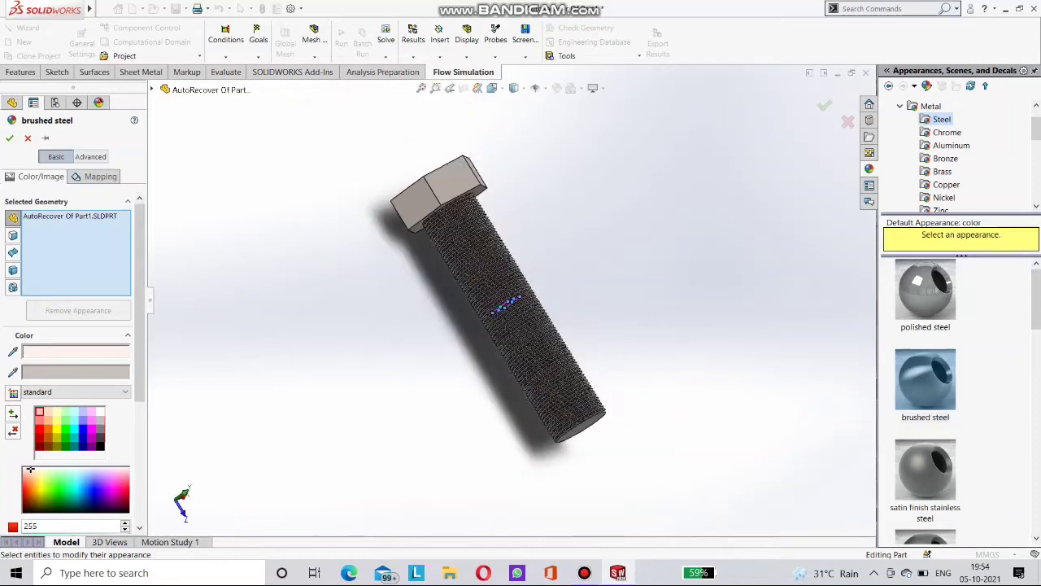
pyautogui.moveTo(553, 326); pyautogui.dragTo(630, 301, button='middle')
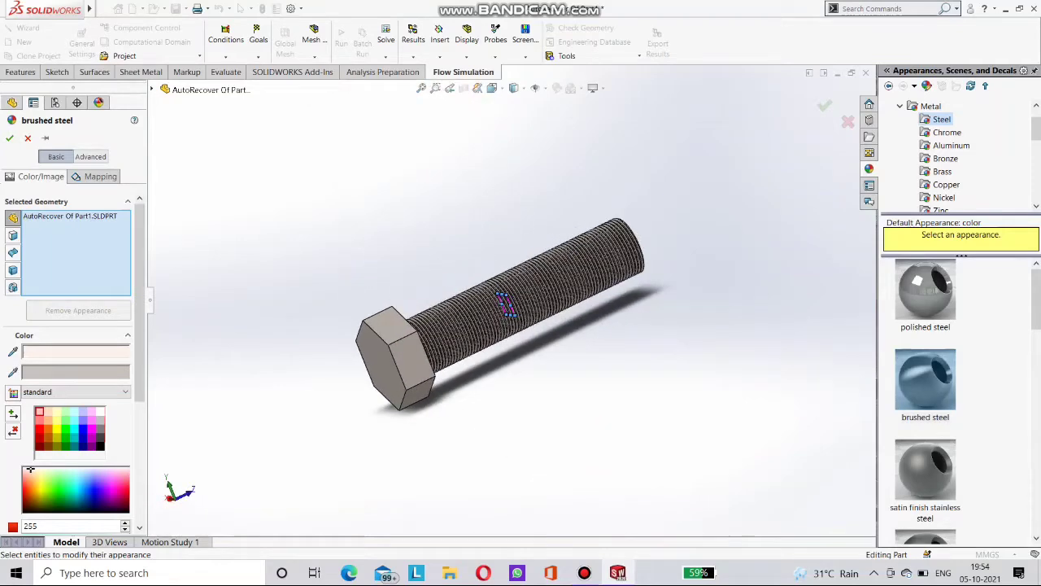
pyautogui.moveTo(504, 303); pyautogui.dragTo(505, 305, button='middle')
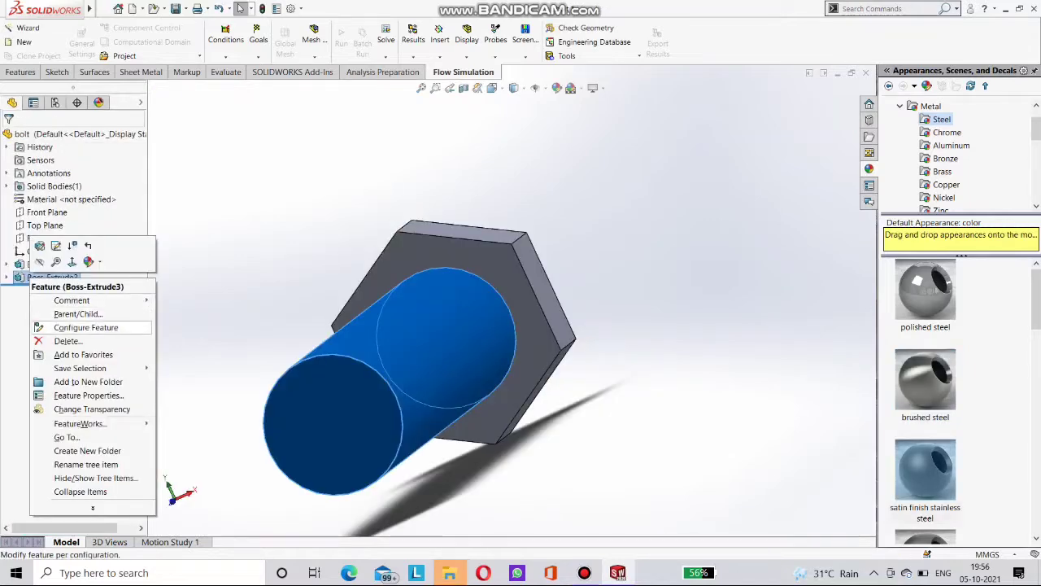
# Step: Delete the cylindrical shank extrusion from the bolt part, keeping its circle sketch on the hexagonal head
pyautogui.click(67, 340)
pyautogui.click(599, 214)
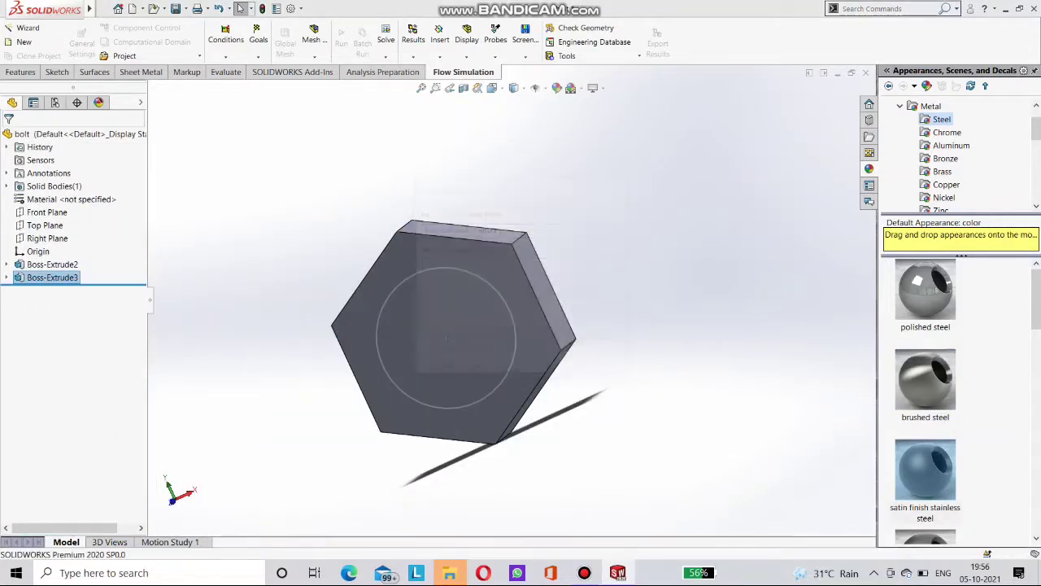
pyautogui.moveTo(467, 293); pyautogui.dragTo(511, 293, button='middle')
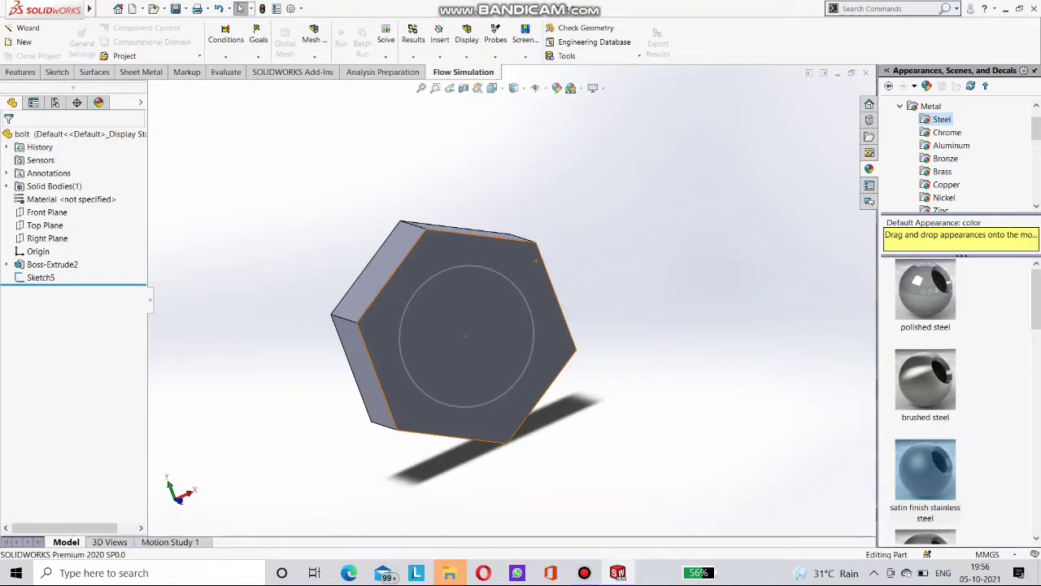
# Step: Cut the circle sketch through the hexagonal body with an Extruded Cut set to Through All
pyautogui.rightClick(41, 277)
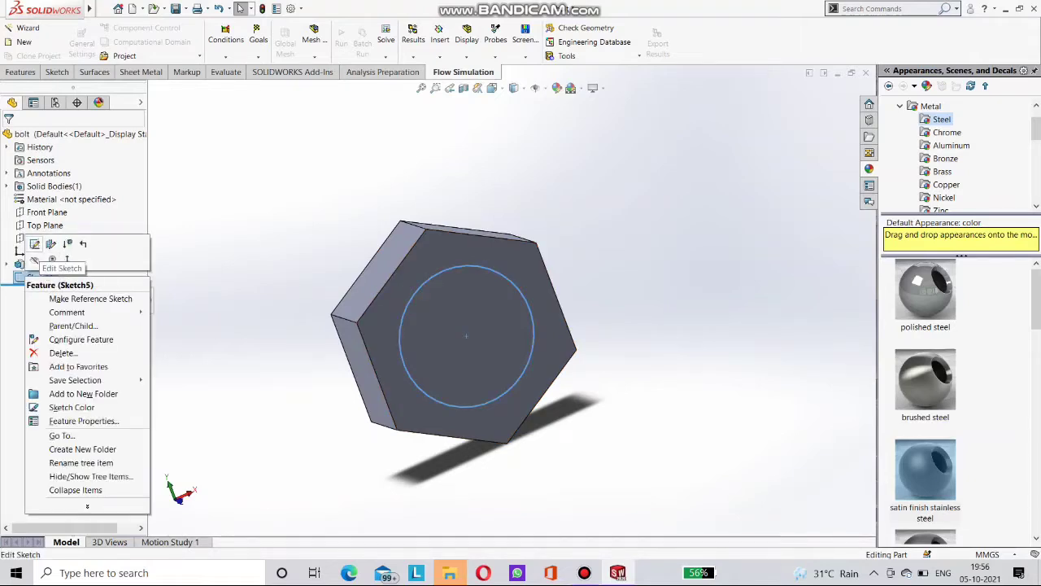
pyautogui.click(57, 248)
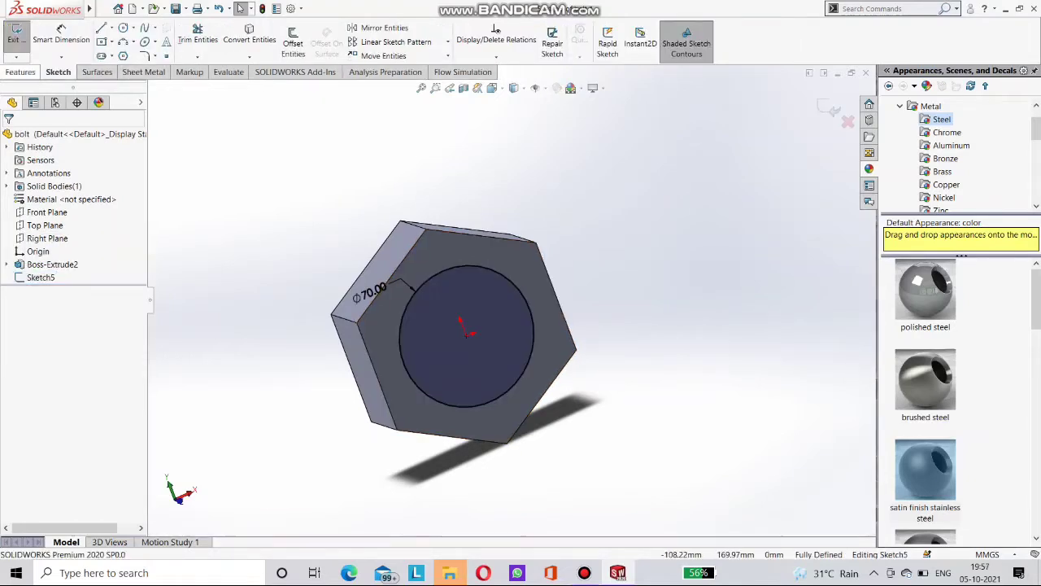
pyautogui.click(20, 72)
pyautogui.click(187, 42)
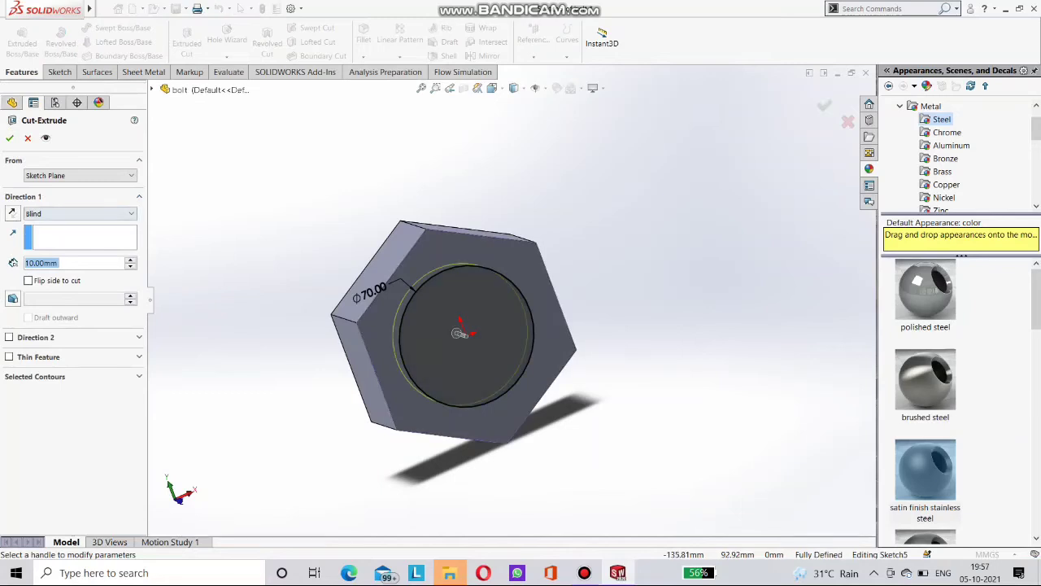
pyautogui.moveTo(342, 325); pyautogui.dragTo(294, 321, button='middle')
pyautogui.click(80, 214)
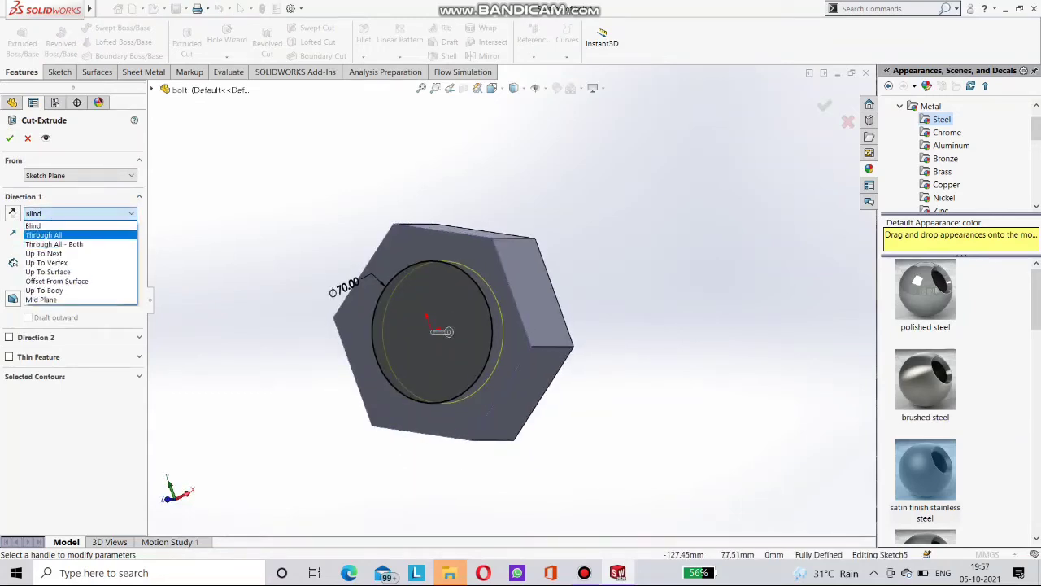
pyautogui.click(43, 234)
pyautogui.click(10, 138)
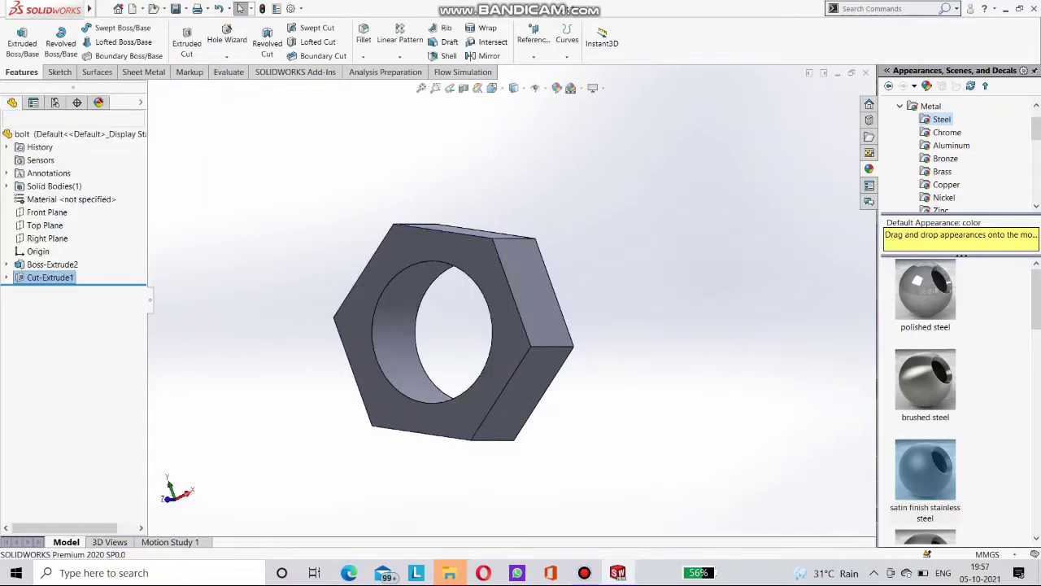
# Step: Start a Thread in the nut's bore from its front circular edge, with the end condition Up To Selection at the rear edge
pyautogui.moveTo(391, 325); pyautogui.dragTo(533, 337, button='middle')
pyautogui.scroll(-3, 384, 356)
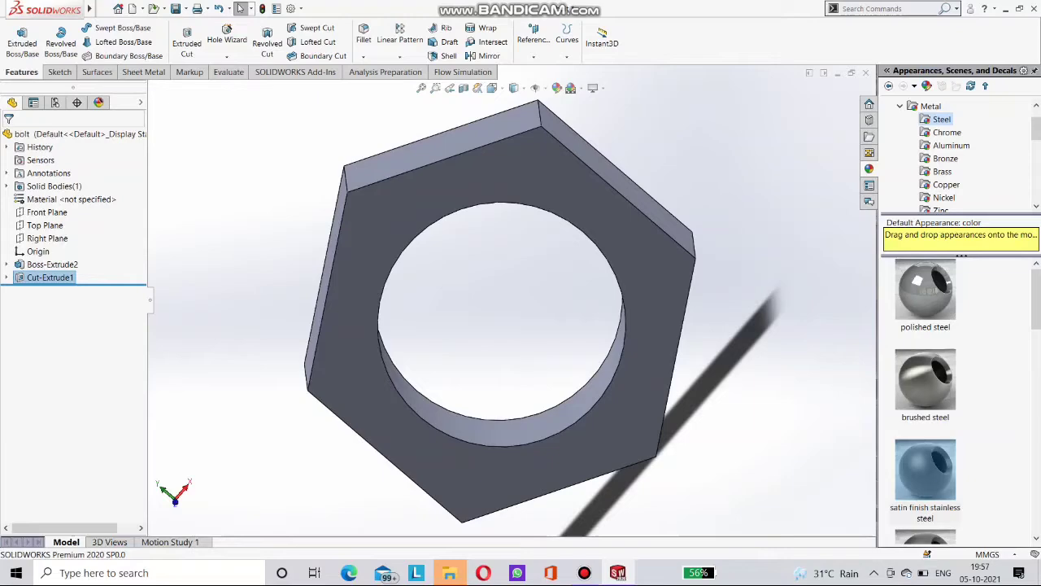
pyautogui.moveTo(384, 356); pyautogui.dragTo(335, 372, button='middle')
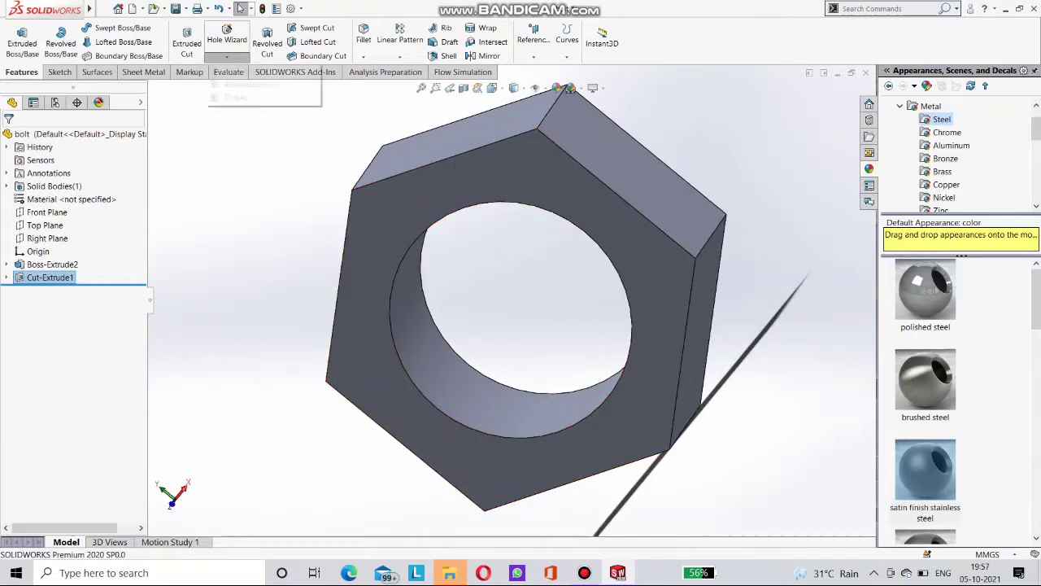
pyautogui.click(237, 97)
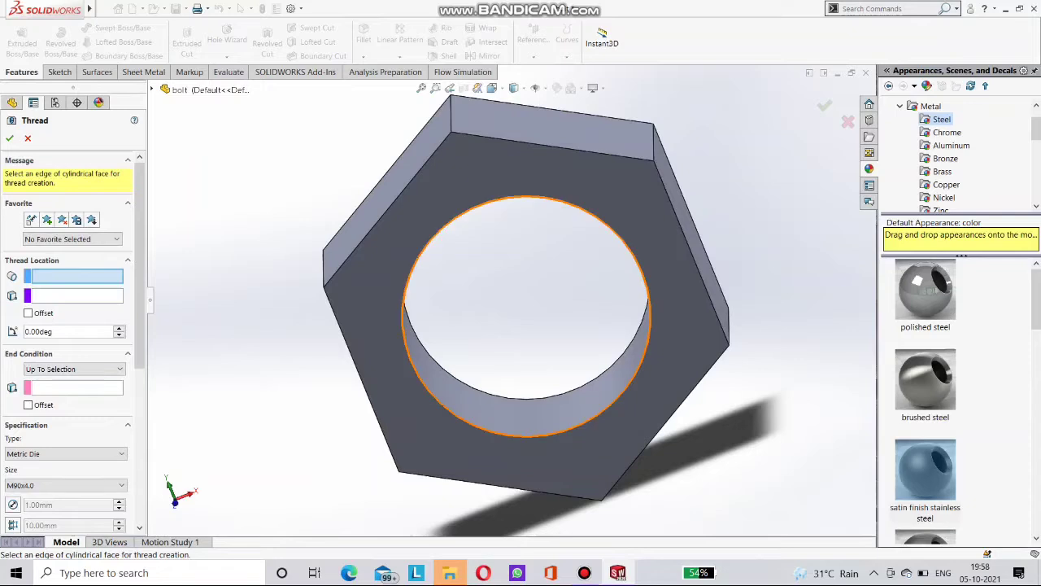
pyautogui.click(404, 329)
pyautogui.moveTo(521, 317); pyautogui.dragTo(492, 309, button='middle')
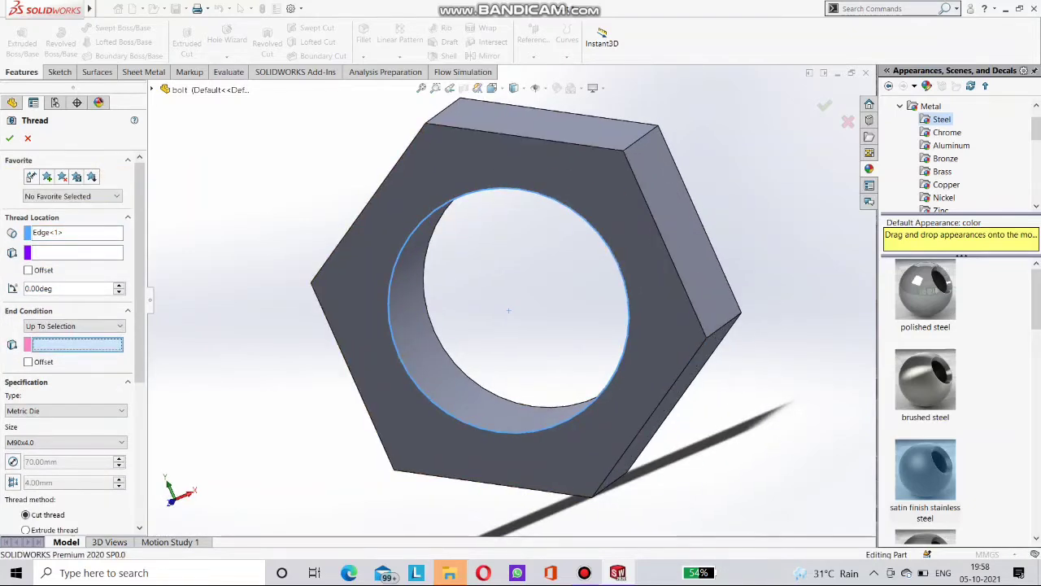
pyautogui.click(73, 326)
pyautogui.click(65, 356)
pyautogui.click(440, 347)
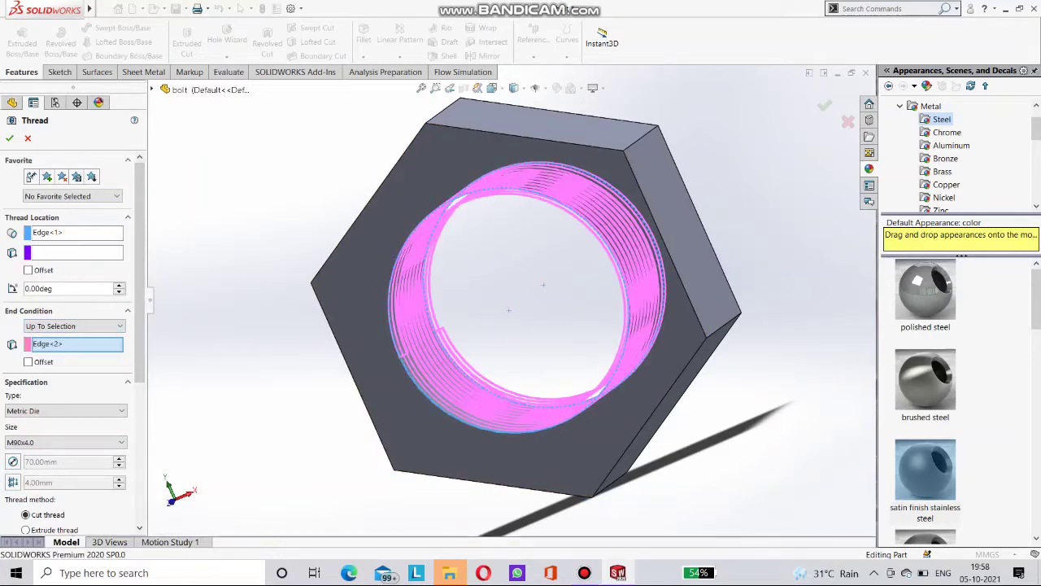
# Step: Set the Metric Die thread size to M90x6.0 with the Extrude thread method and create the thread
pyautogui.click(66, 411)
pyautogui.click(65, 422)
pyautogui.scroll(-1, 66, 442)
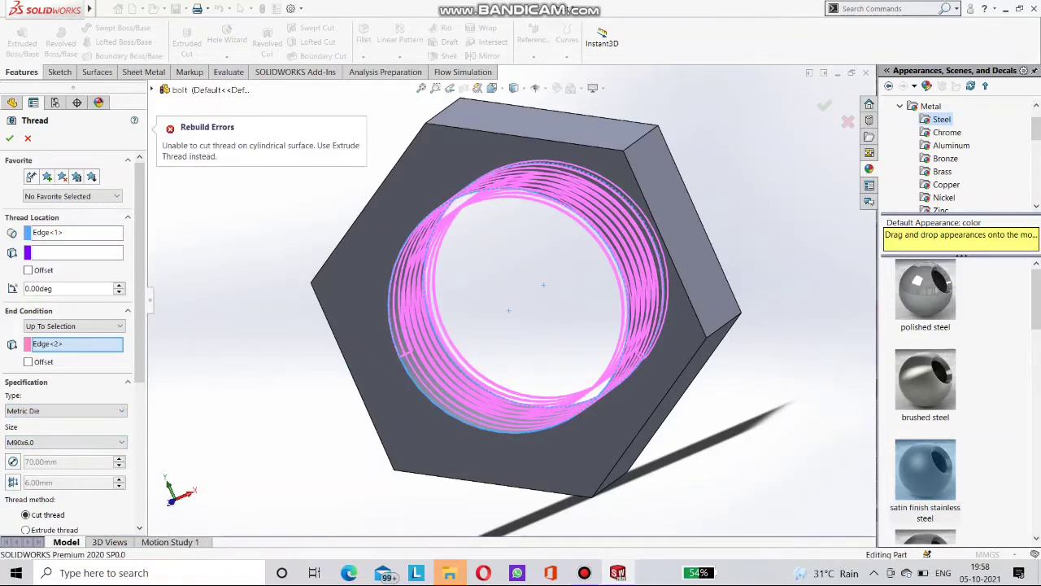
pyautogui.scroll(-3, 71, 325)
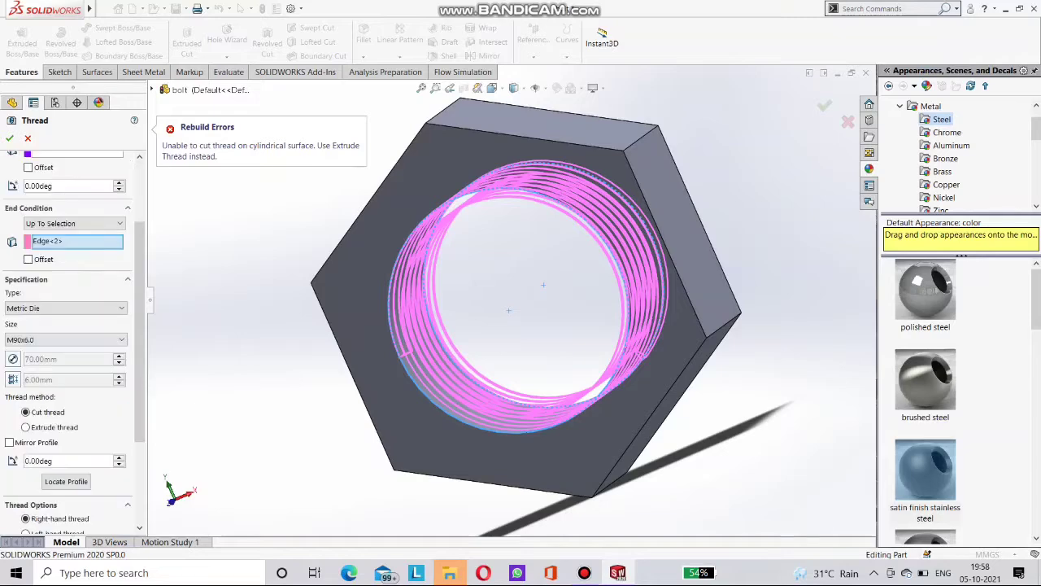
pyautogui.click(26, 427)
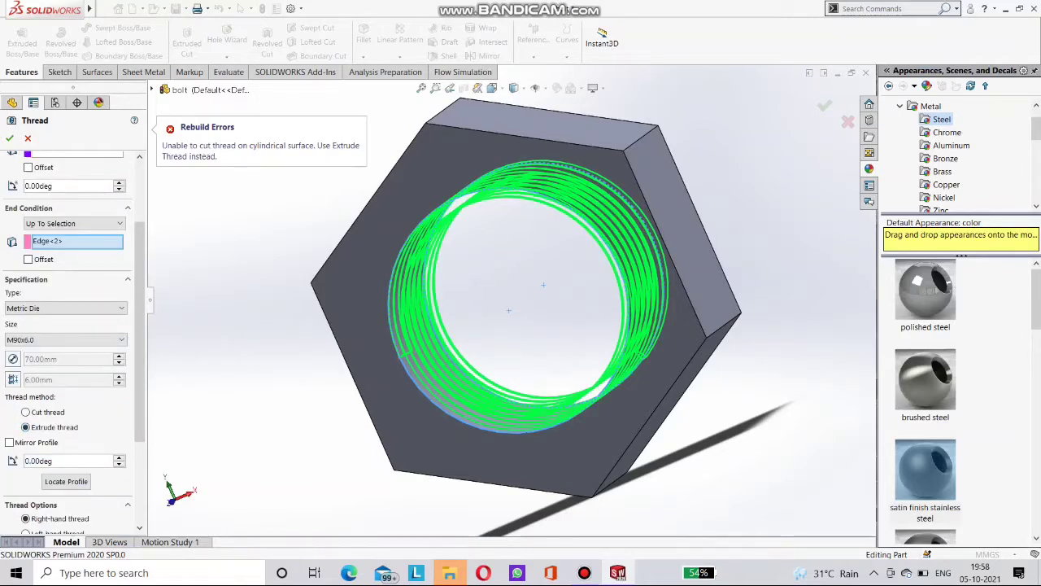
pyautogui.click(825, 106)
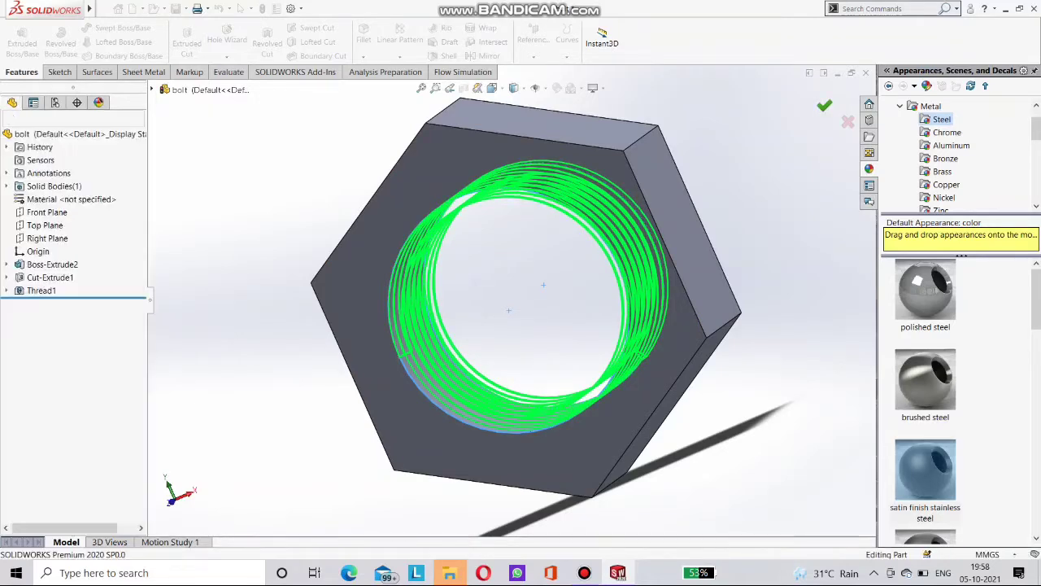
# Step: Edit the nut's thread so its start is offset 10 mm outward from the front edge with the offset direction reversed
pyautogui.scroll(-3, 519, 226)
pyautogui.moveTo(561, 325); pyautogui.dragTo(476, 328, button='middle')
pyautogui.scroll(-3, 537, 317)
pyautogui.scroll(2, 537, 317)
pyautogui.scroll(3, 512, 325)
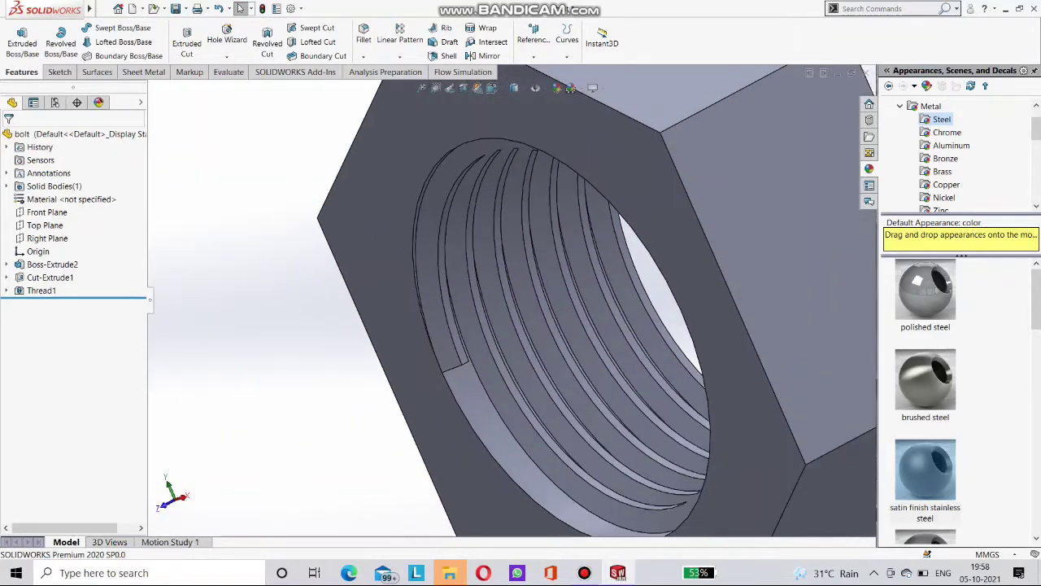
pyautogui.scroll(-4, 480, 366)
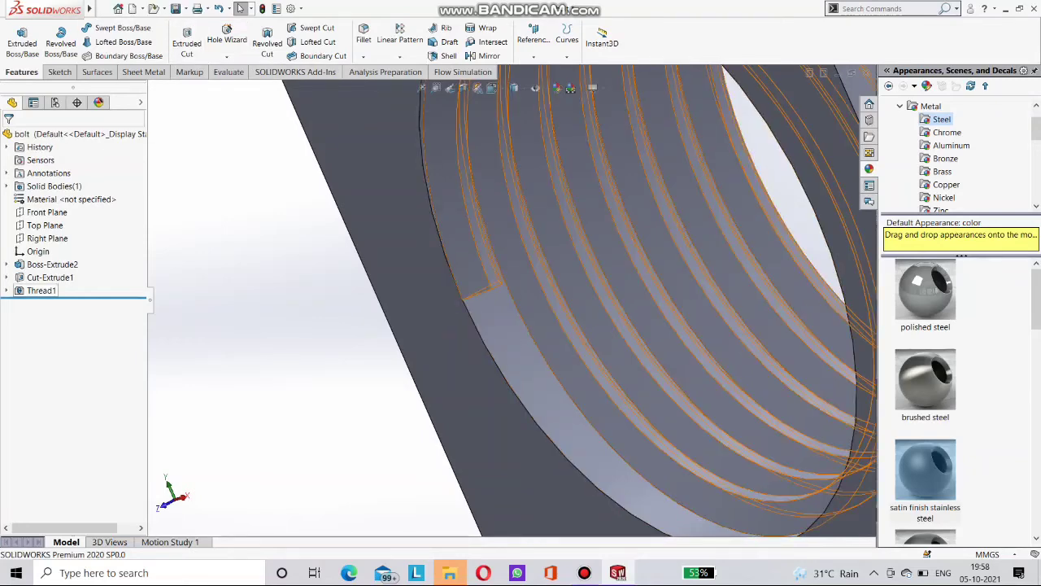
pyautogui.rightClick(41, 291)
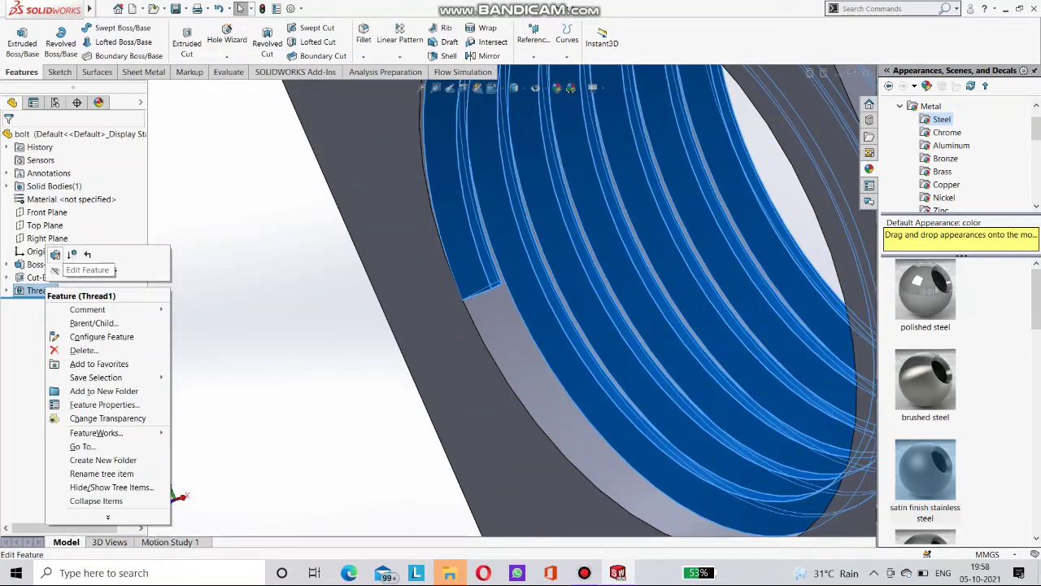
pyautogui.click(55, 253)
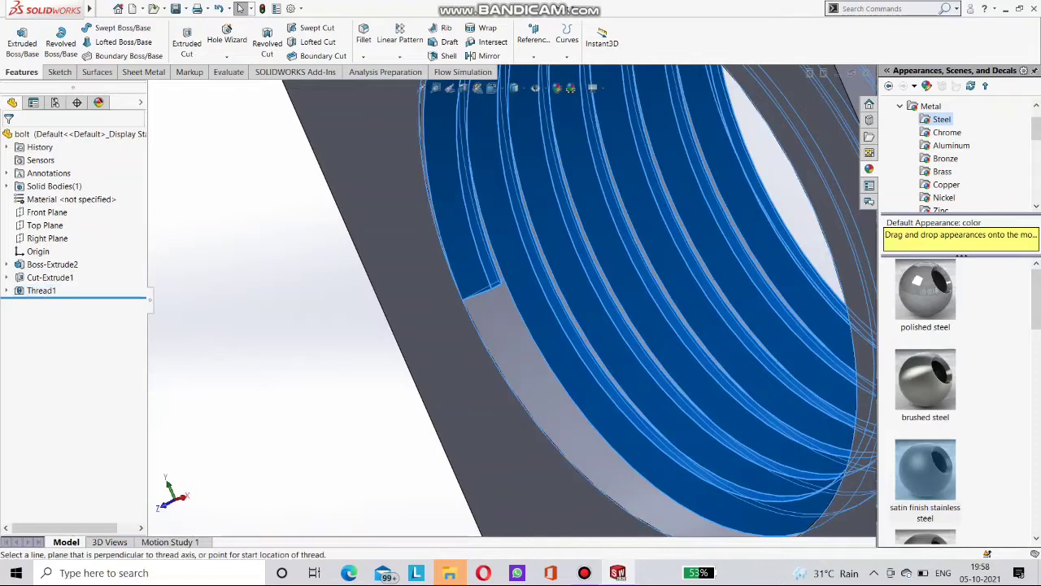
pyautogui.click(27, 269)
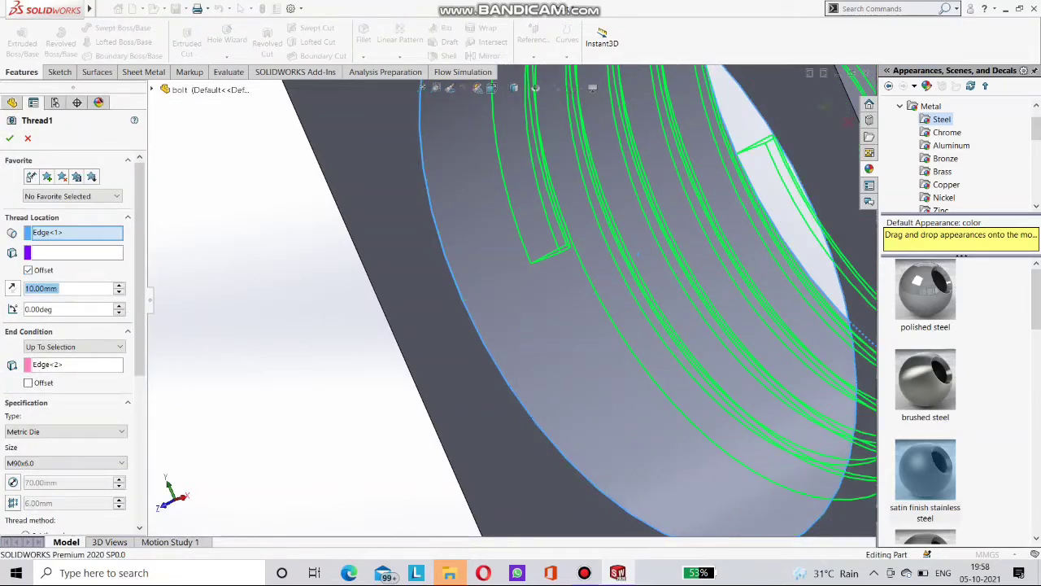
pyautogui.click(13, 288)
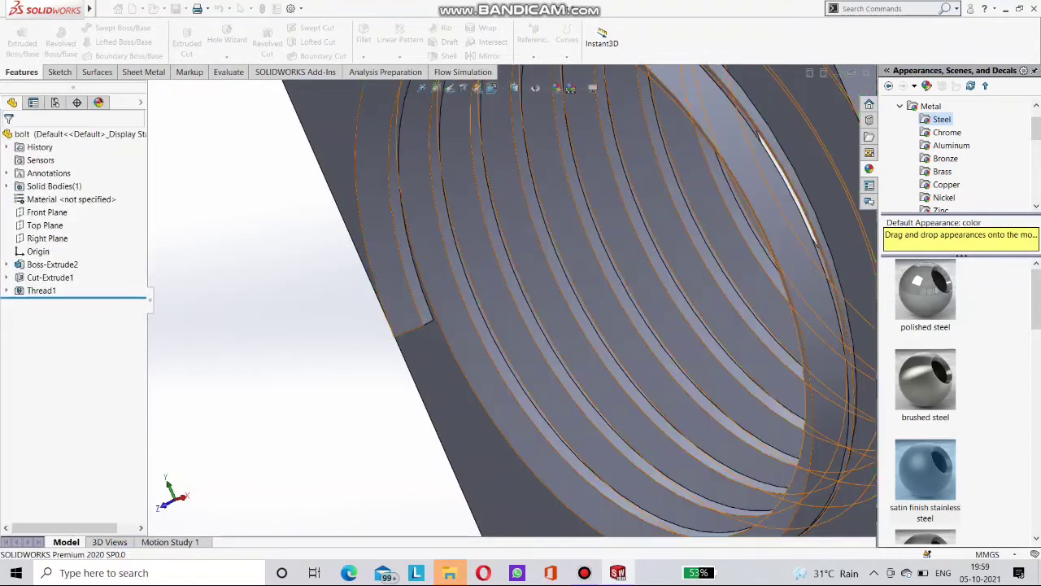
# Step: Sketch a circle about 86.5 mm in diameter, centred on the origin, on the nut's front hexagonal face
pyautogui.scroll(3, 528, 275)
pyautogui.moveTo(528, 276); pyautogui.dragTo(380, 209, button='middle')
pyautogui.scroll(4, 508, 254)
pyautogui.scroll(-3, 509, 195)
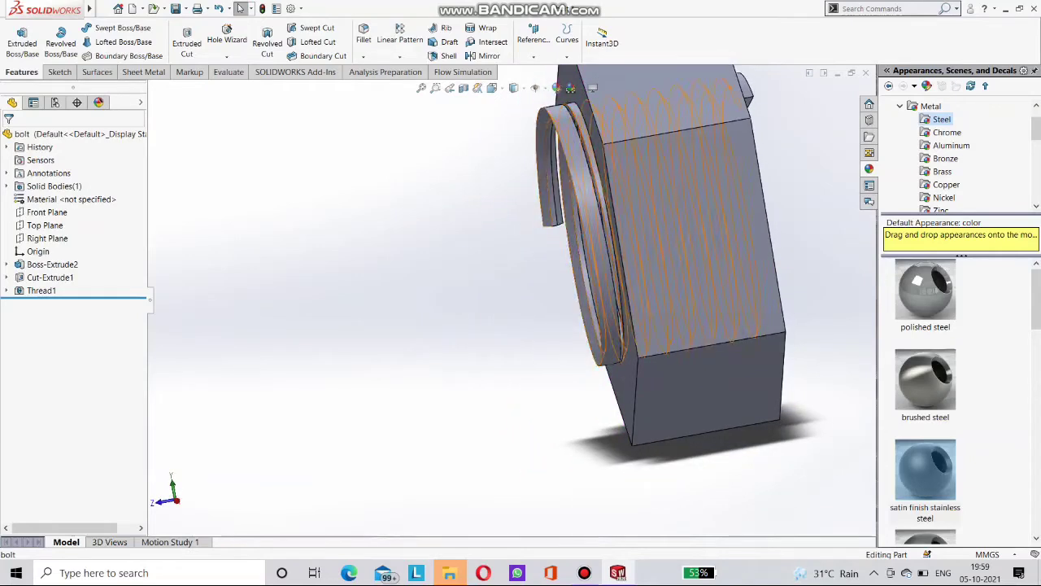
pyautogui.moveTo(562, 216); pyautogui.dragTo(699, 220, button='middle')
pyautogui.scroll(2, 685, 244)
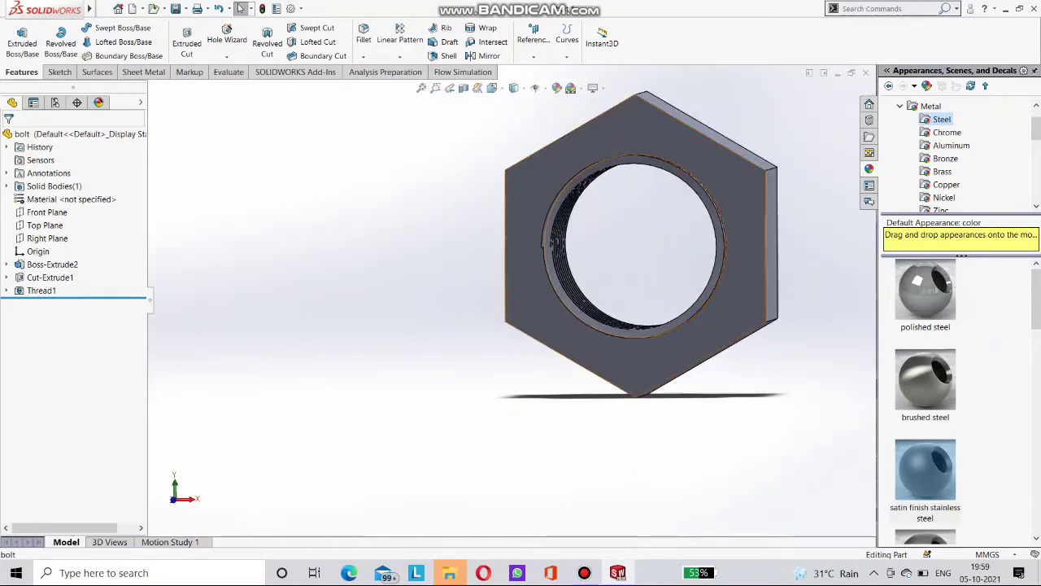
pyautogui.rightClick(641, 95)
pyautogui.click(667, 112)
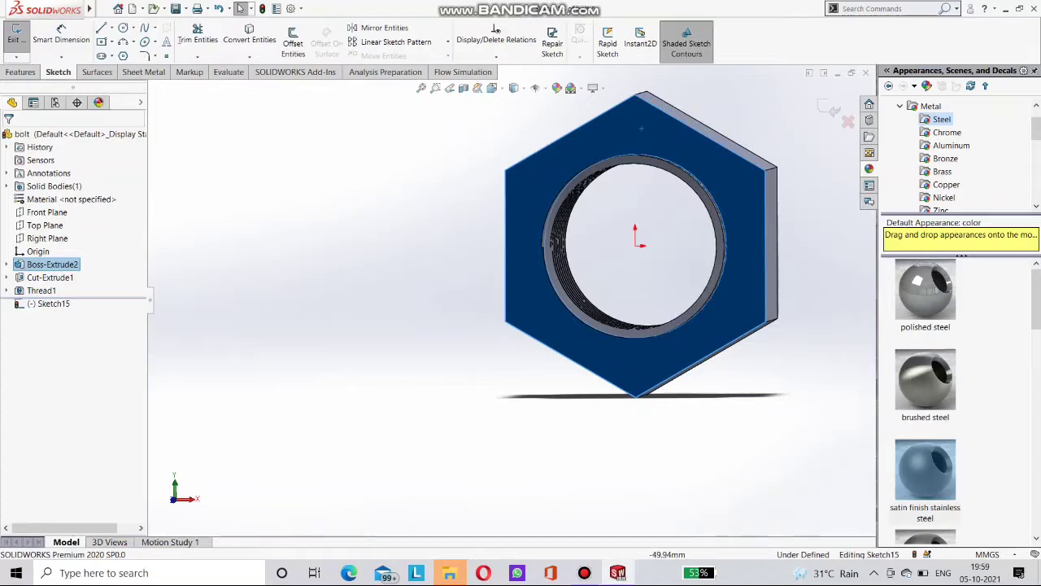
pyautogui.press('space')
pyautogui.click(520, 149)
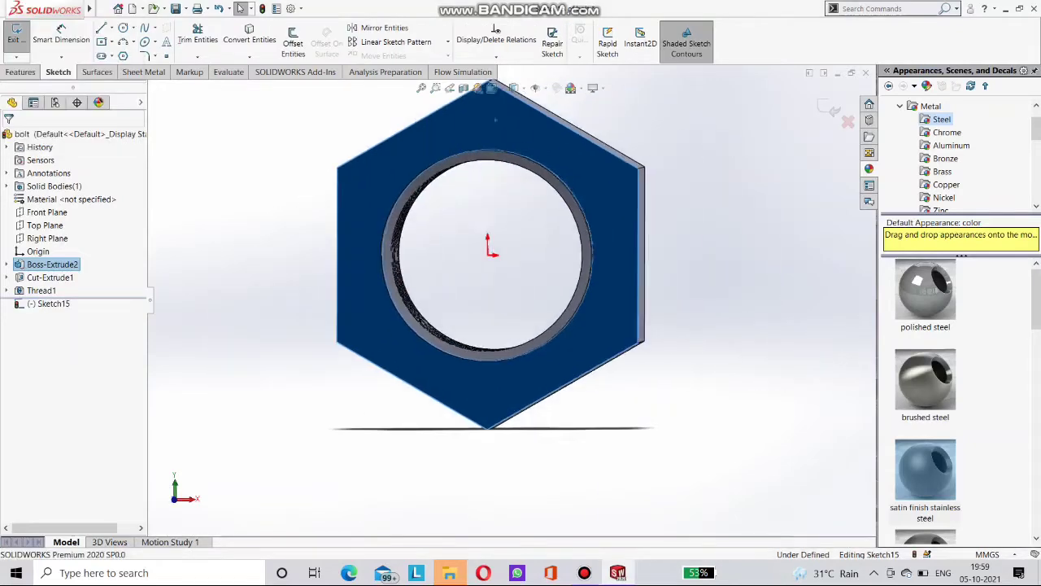
pyautogui.click(124, 28)
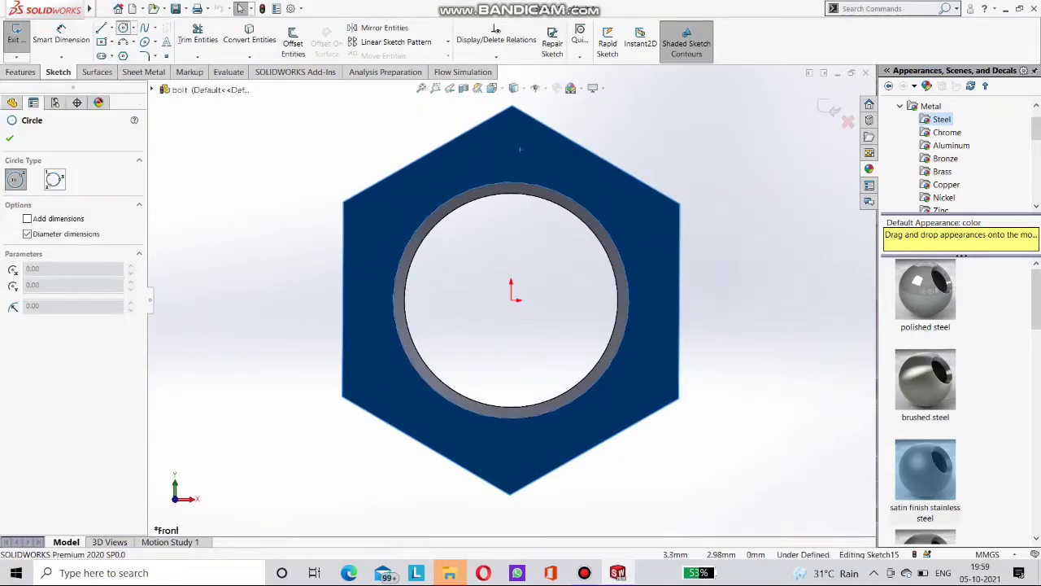
pyautogui.click(511, 299)
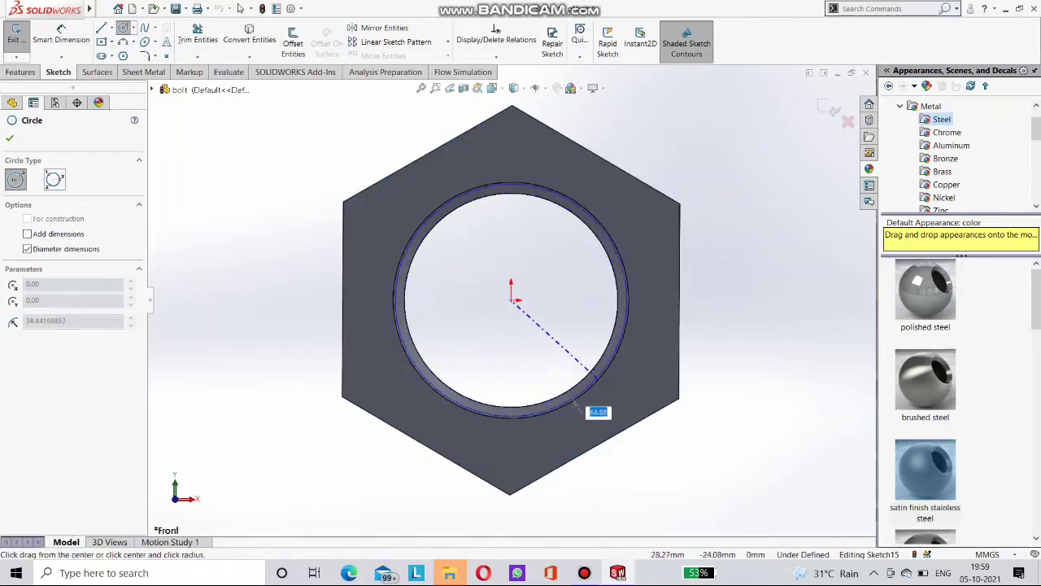
pyautogui.click(628, 387)
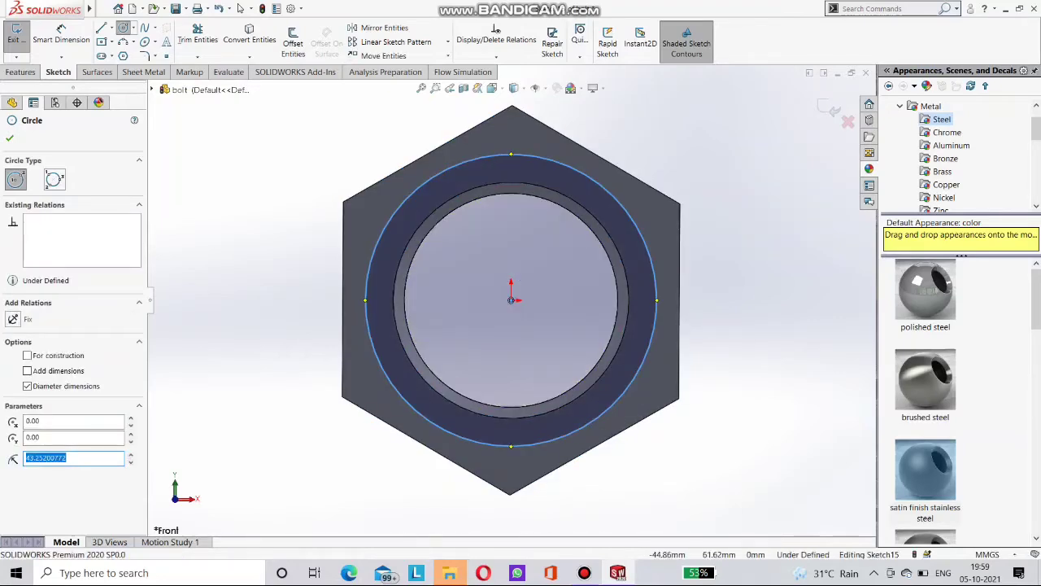
pyautogui.press('Escape')
# Step: Dimension the circle on the front face with a diameter of 80 mm
pyautogui.click(60, 29)
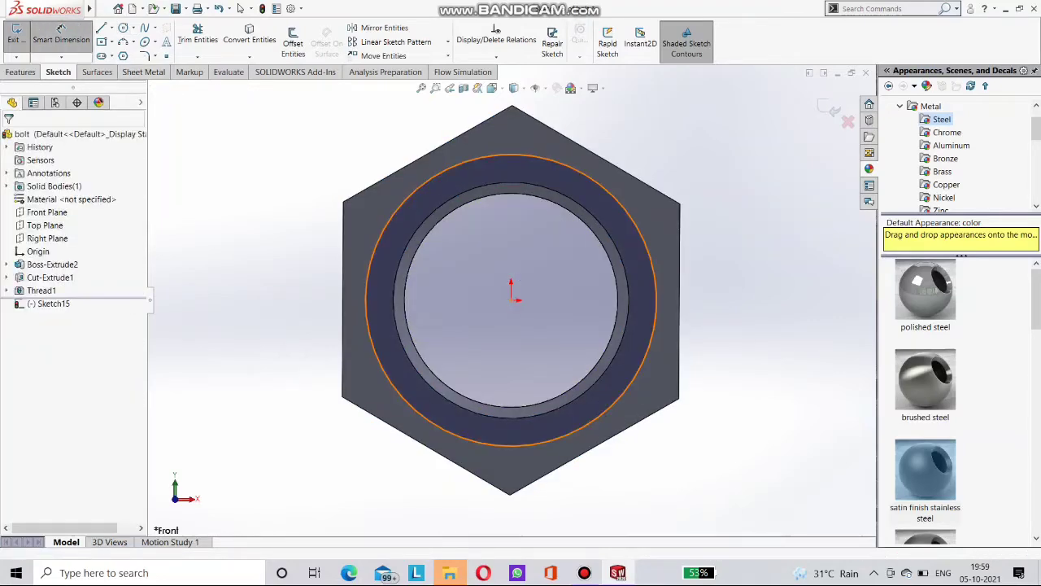
pyautogui.click(409, 197)
pyautogui.click(370, 157)
pyautogui.write('80')
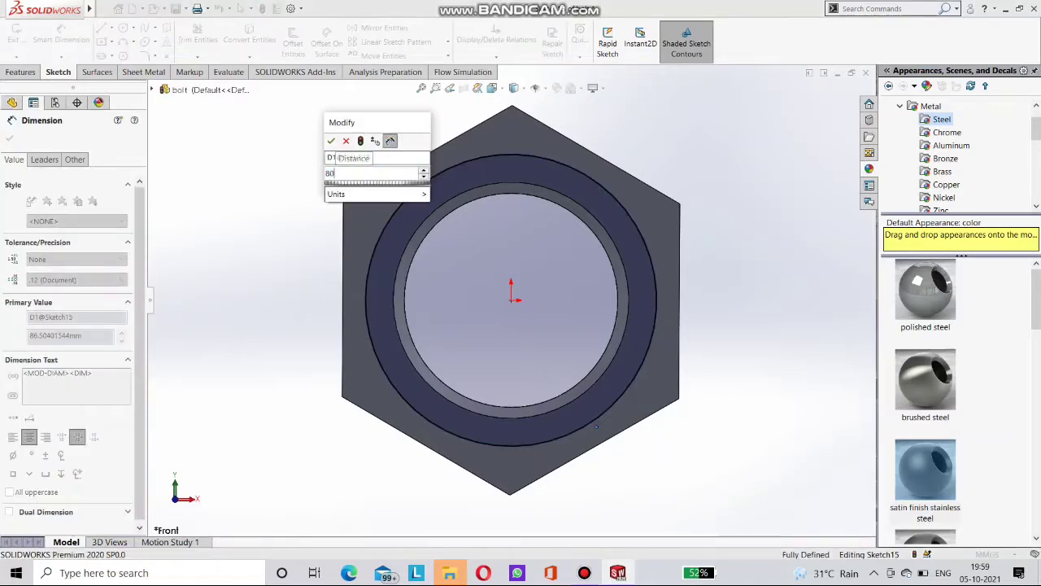
pyautogui.press('Return')
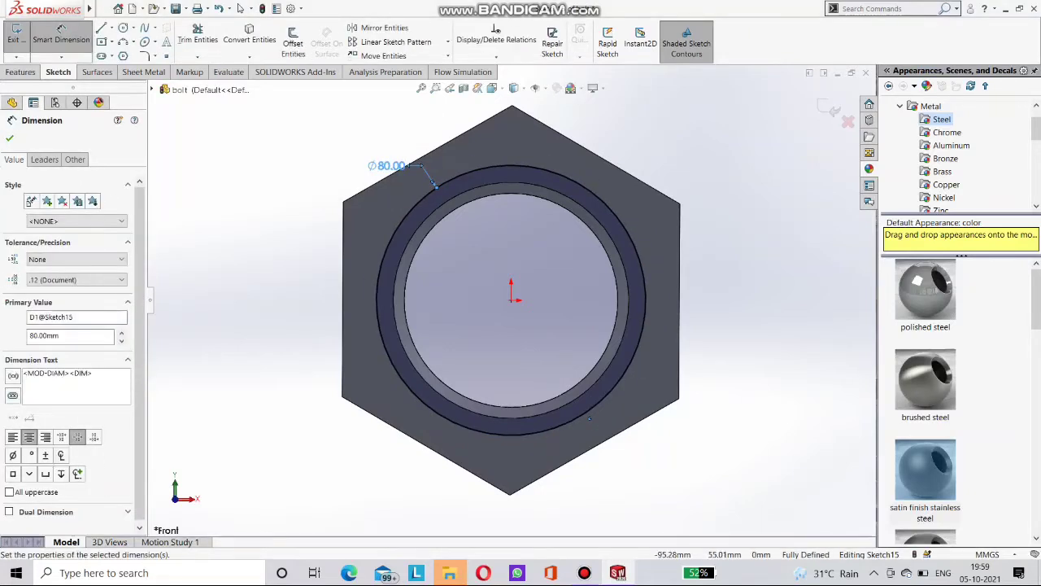
# Step: Cut away the thread protruding from the front face with a reversed Blind Extruded Cut of the circle, 74 mm deep
pyautogui.click(20, 72)
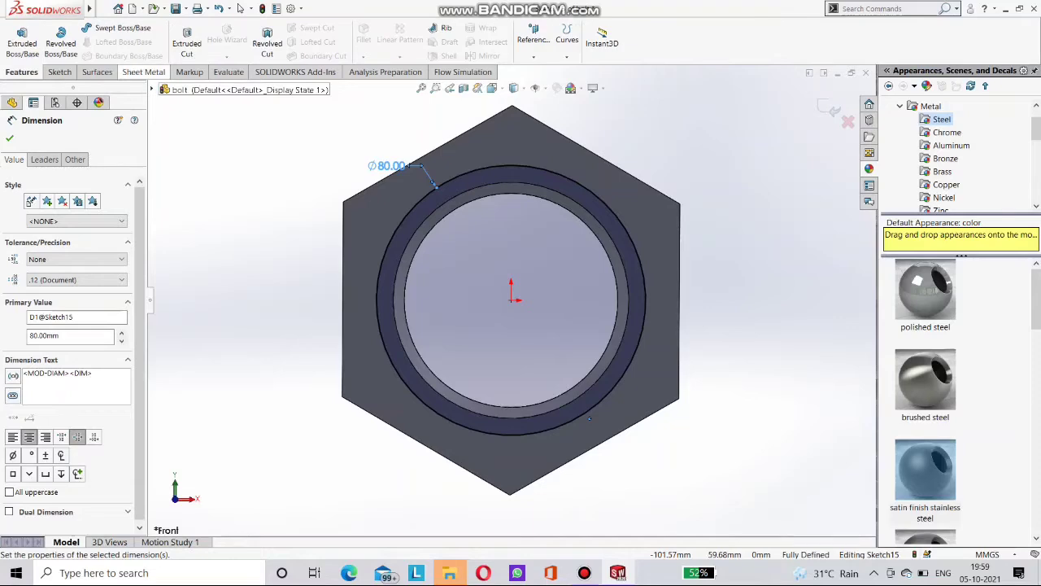
pyautogui.click(186, 42)
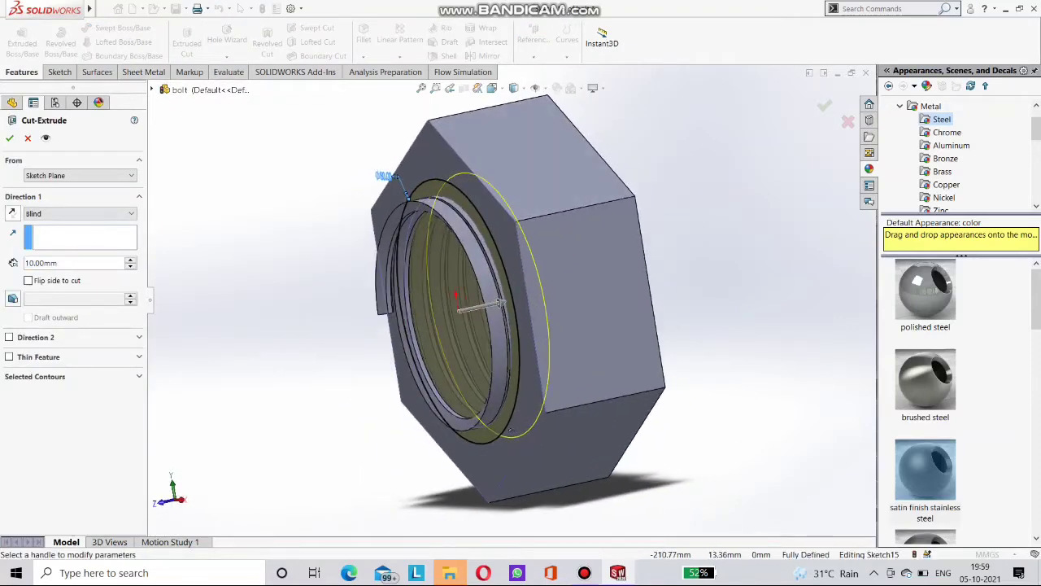
pyautogui.click(12, 213)
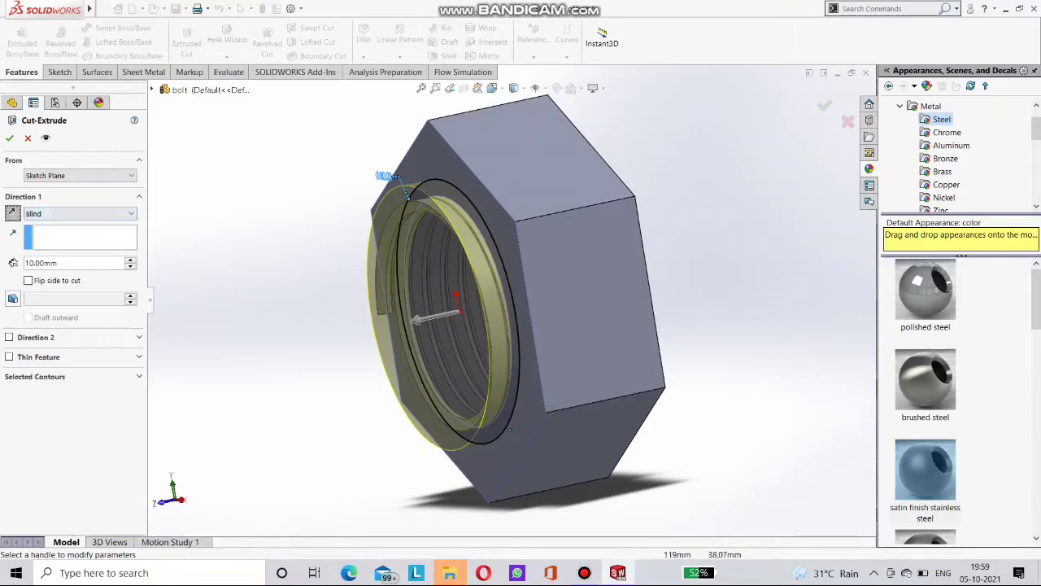
pyautogui.moveTo(417, 319); pyautogui.dragTo(225, 361)
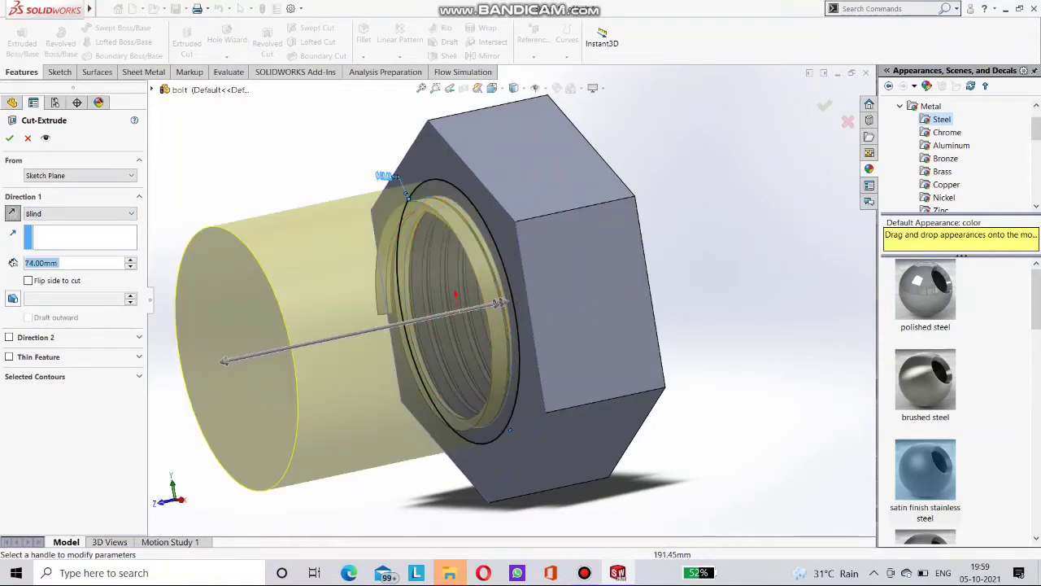
pyautogui.click(824, 106)
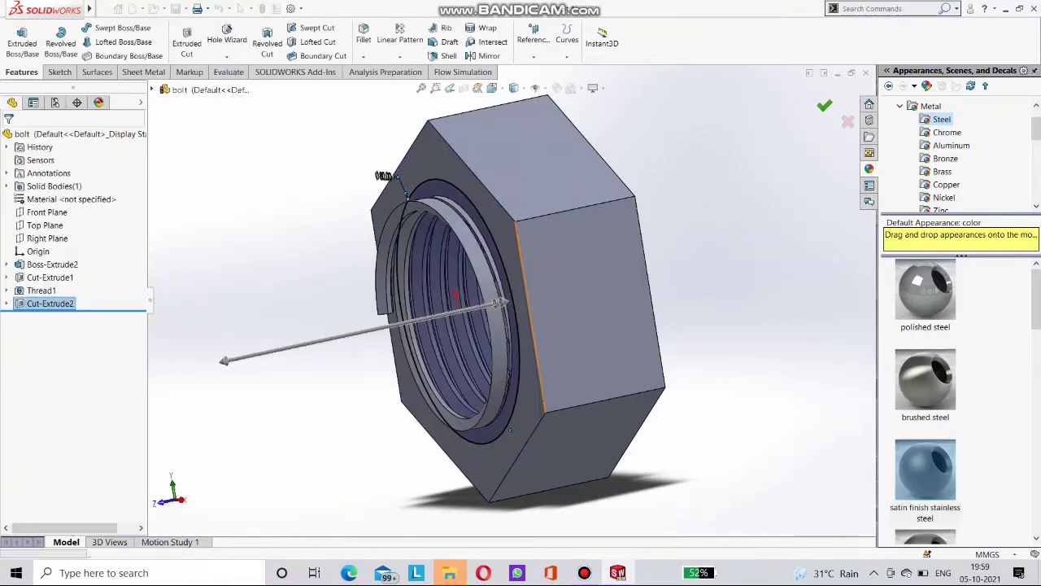
# Step: Sketch a circle about 88.9 mm in diameter, centred on the origin, on the nut's back hexagonal face
pyautogui.moveTo(532, 321); pyautogui.dragTo(724, 289, button='middle')
pyautogui.moveTo(488, 309); pyautogui.dragTo(614, 316, button='middle')
pyautogui.click(524, 180)
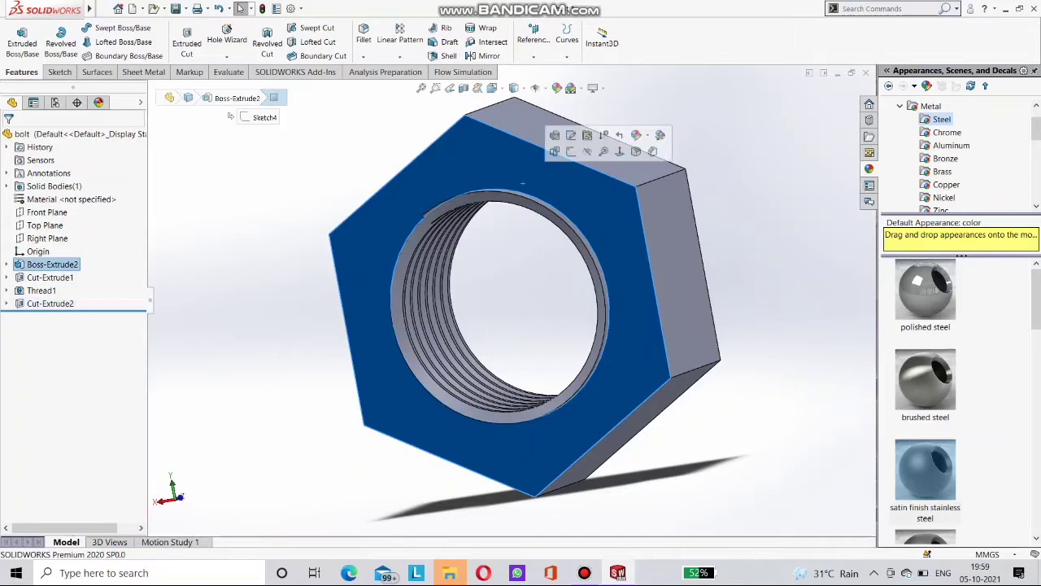
pyautogui.click(557, 152)
pyautogui.press('space')
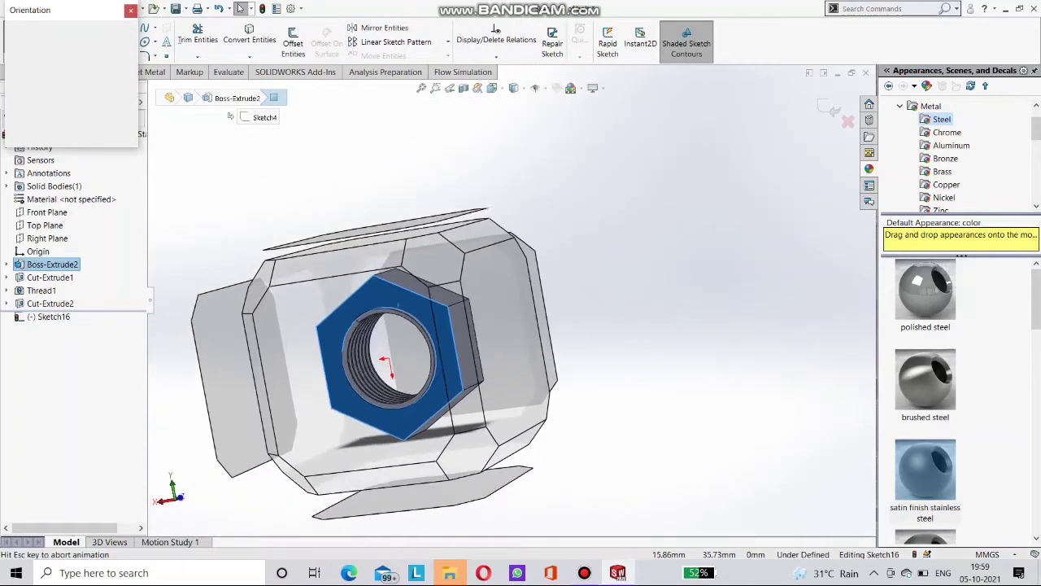
pyautogui.click(346, 343)
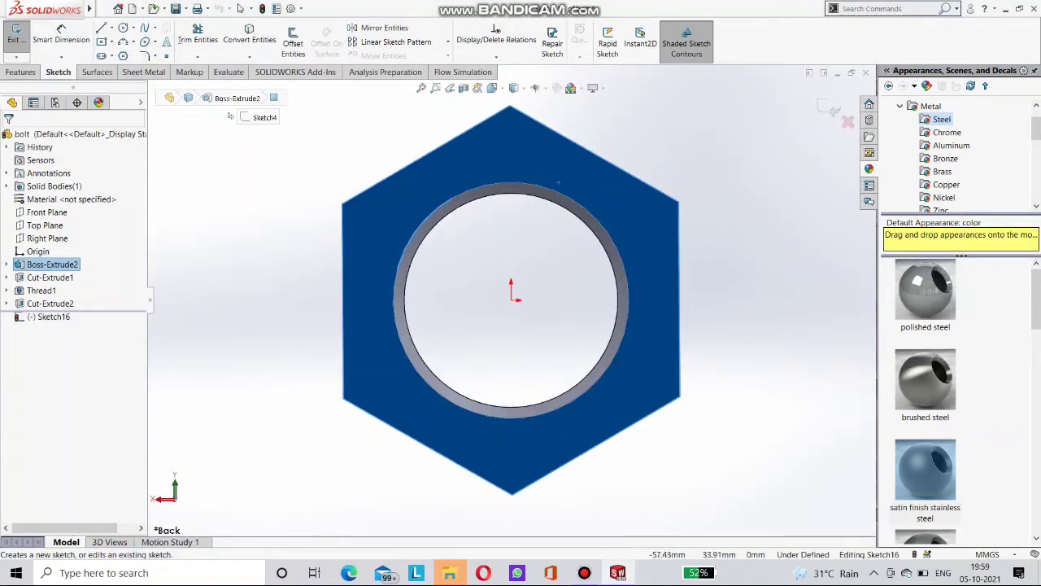
pyautogui.click(123, 27)
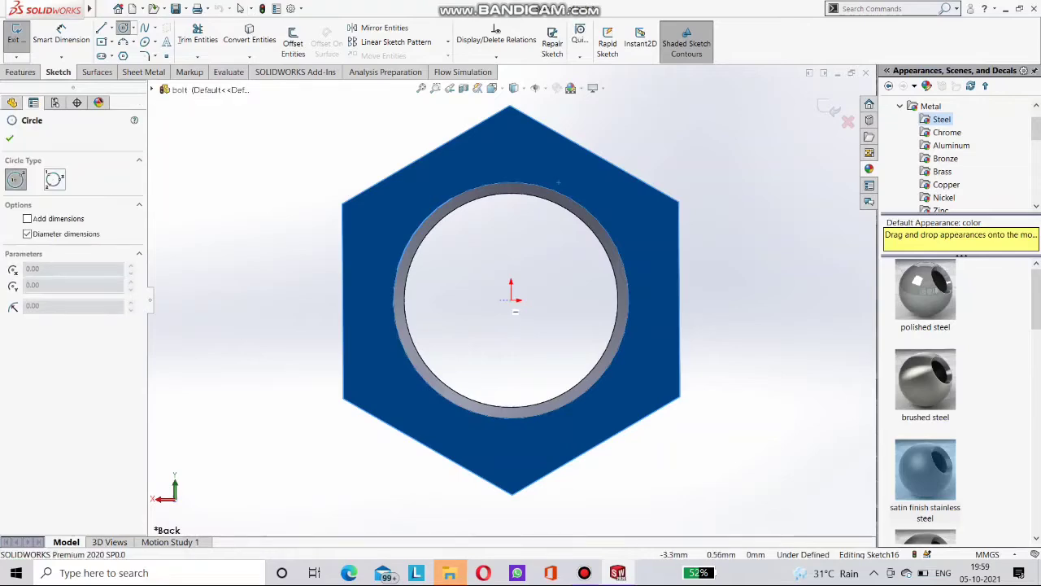
pyautogui.click(511, 299)
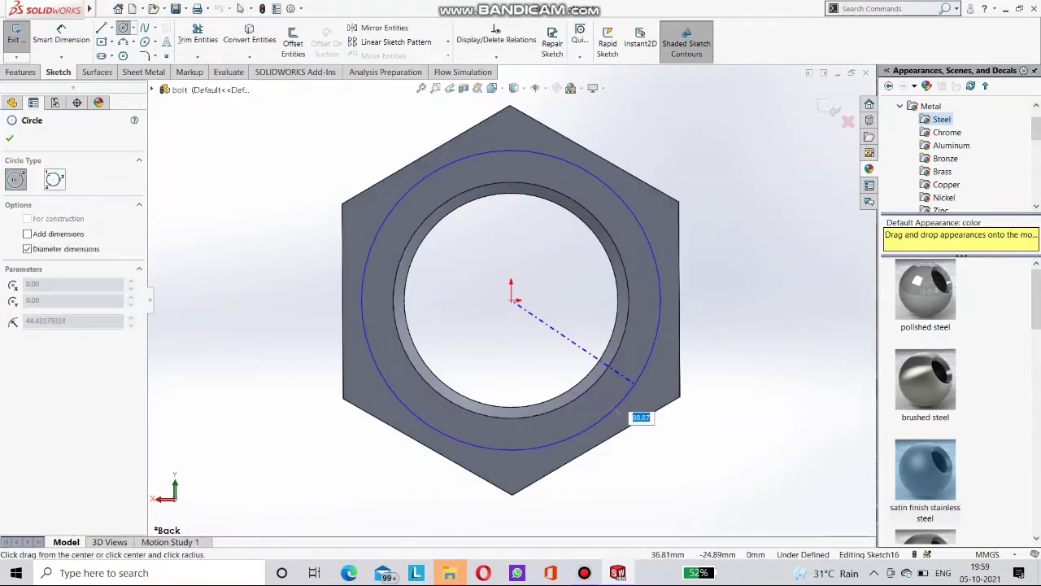
pyautogui.click(616, 402)
# Step: Dimension the circle on the back face with a diameter of 80 mm
pyautogui.click(61, 35)
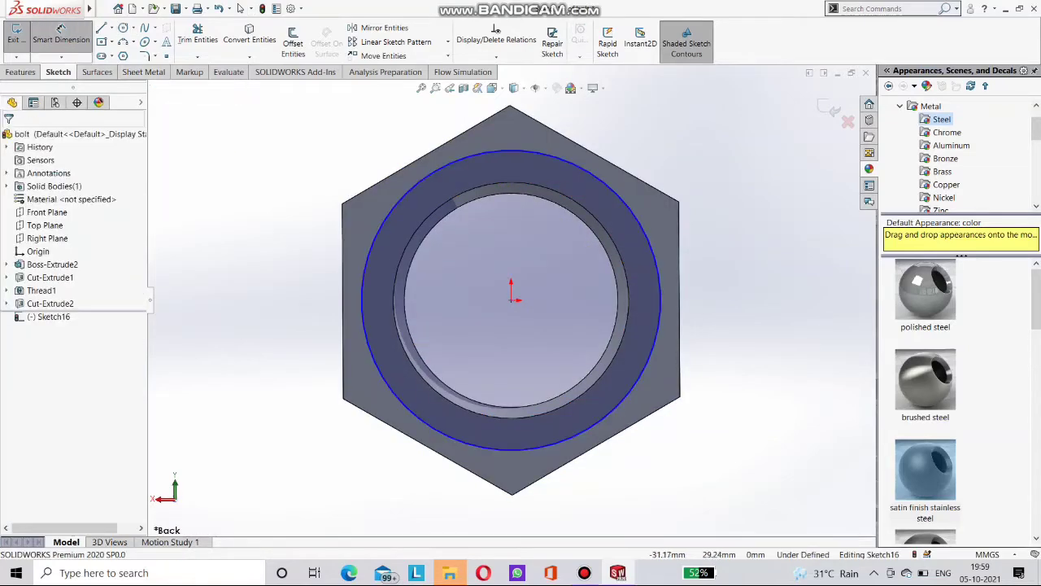
pyautogui.click(61, 31)
pyautogui.click(372, 143)
pyautogui.write('8')
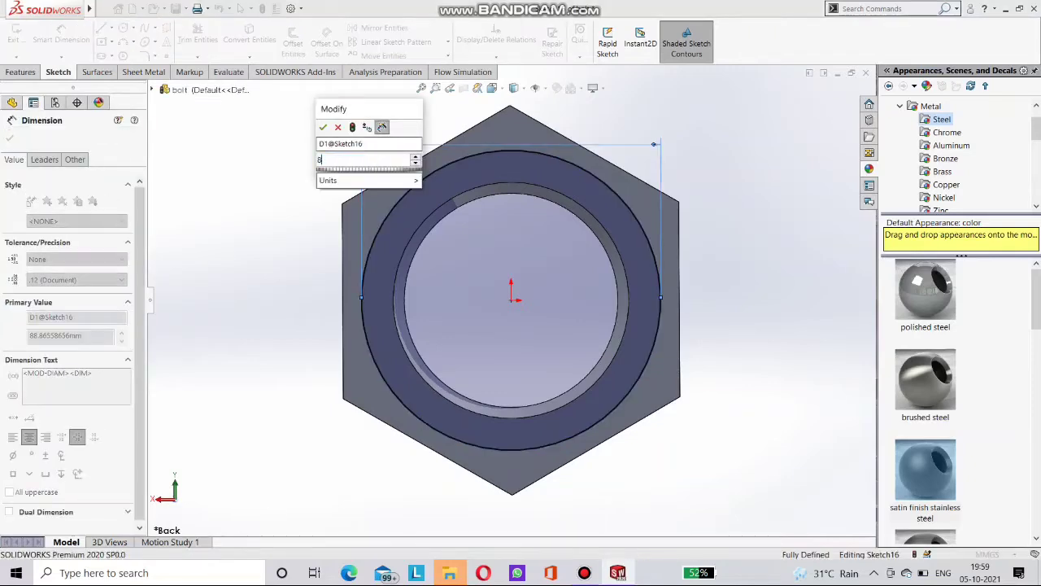
pyautogui.write('0')
pyautogui.press('Return')
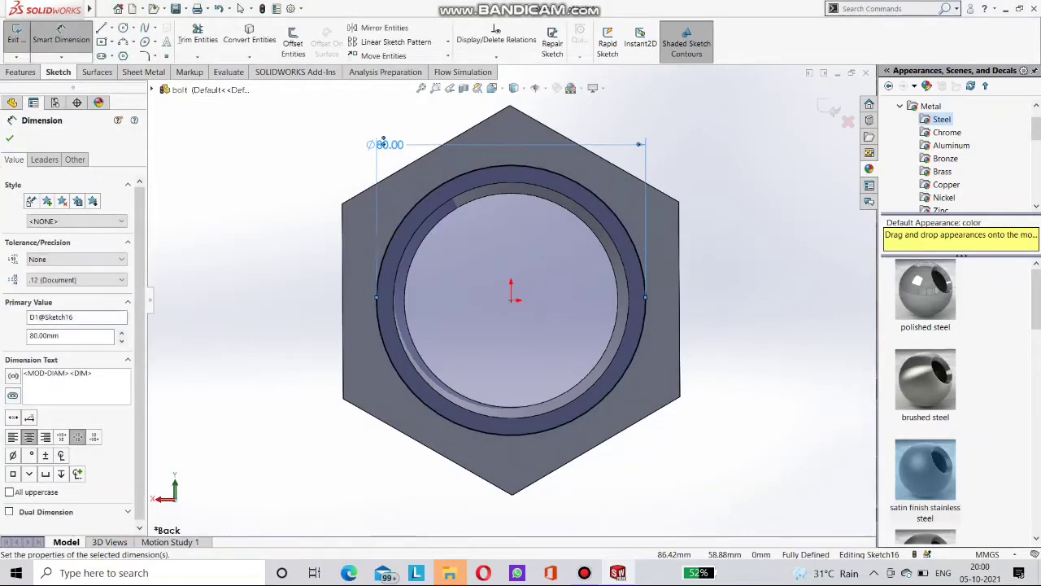
# Step: Cut away the thread protruding from the back face with a Blind Extruded Cut of the circle, 74 mm deep and directed outward
pyautogui.click(21, 72)
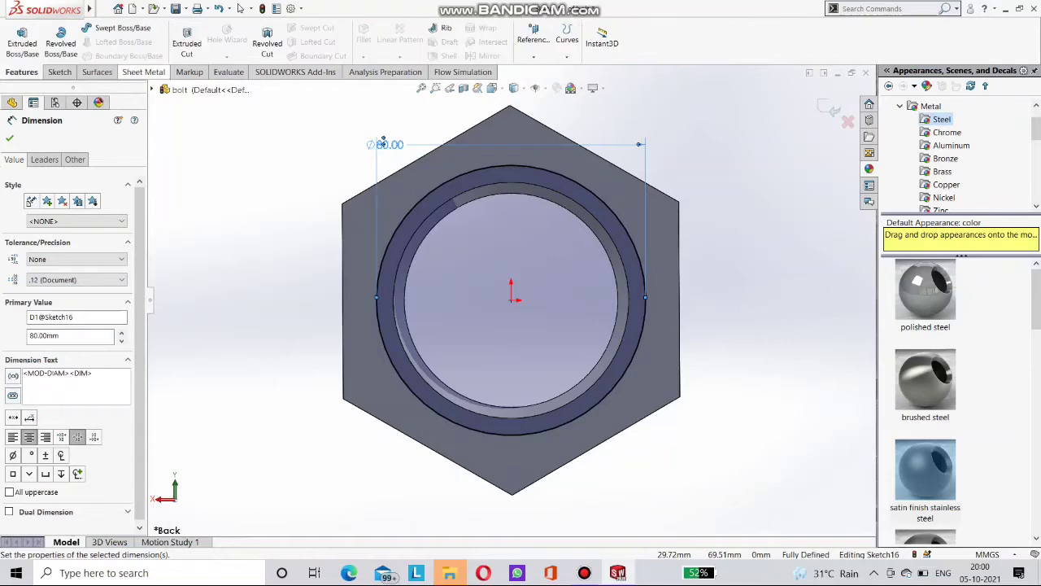
pyautogui.click(187, 41)
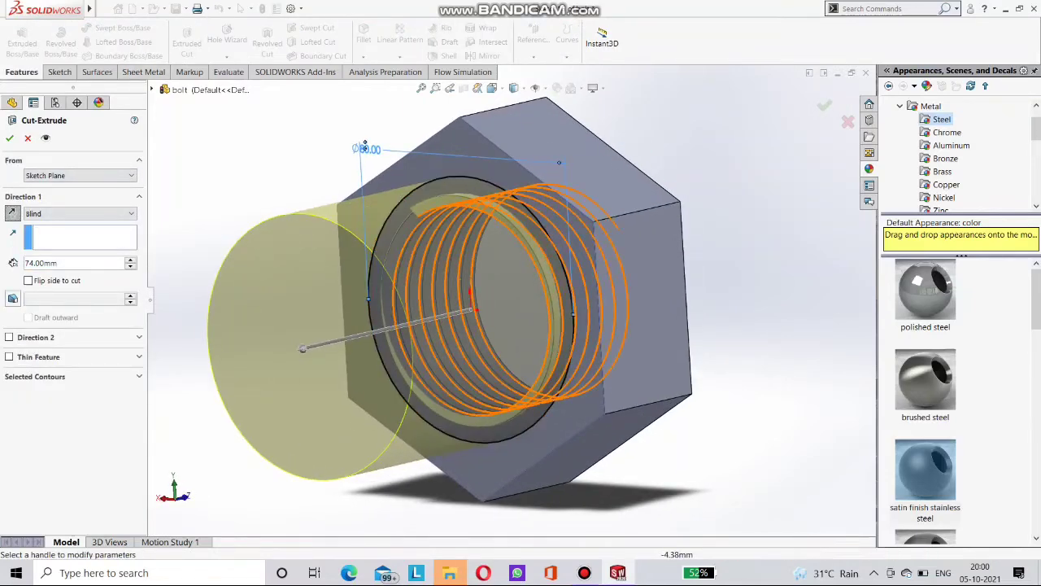
pyautogui.moveTo(761, 236); pyautogui.dragTo(520, 296, button='middle')
pyautogui.click(825, 106)
pyautogui.moveTo(505, 390); pyautogui.dragTo(598, 325, button='middle')
pyautogui.moveTo(602, 391); pyautogui.dragTo(496, 293, button='middle')
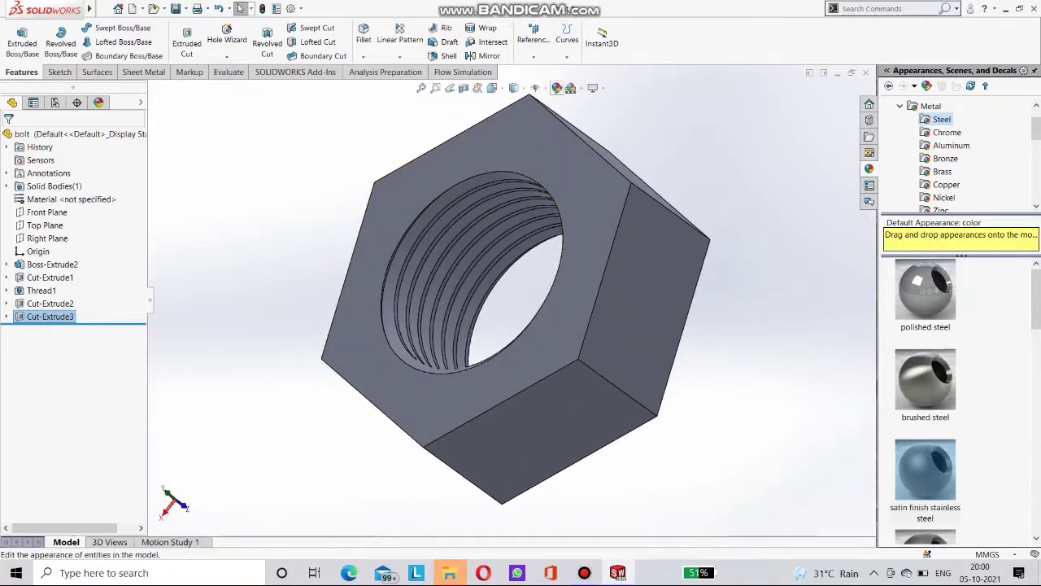
# Step: Apply the polished steel appearance to the nut's last extruded cut and its hexagonal boss
pyautogui.click(557, 88)
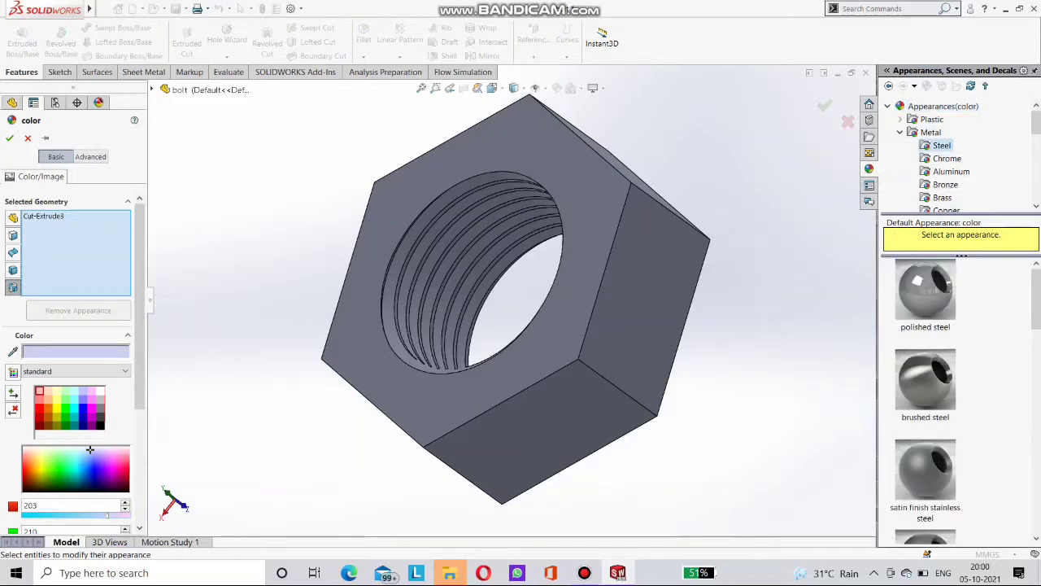
pyautogui.click(926, 379)
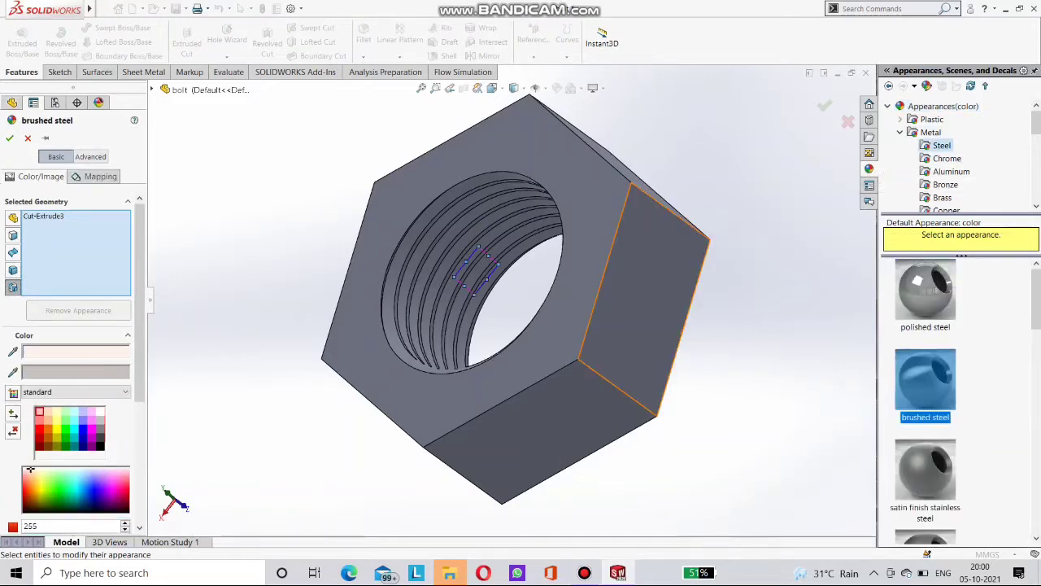
pyautogui.moveTo(638, 305)
pyautogui.mouseDown(button='middle')
pyautogui.moveTo(501, 297)
pyautogui.moveTo(427, 232)
pyautogui.mouseUp(button='middle')
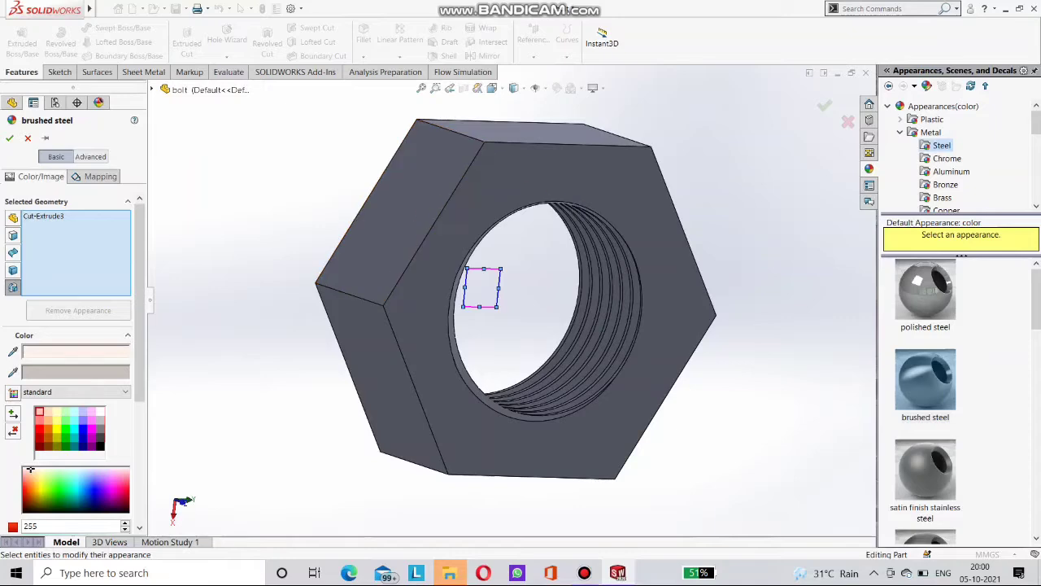
pyautogui.click(926, 290)
pyautogui.scroll(3, 570, 293)
pyautogui.moveTo(602, 292)
pyautogui.mouseDown(button='middle')
pyautogui.moveTo(476, 293)
pyautogui.moveTo(418, 273)
pyautogui.moveTo(432, 293)
pyautogui.moveTo(581, 313)
pyautogui.mouseUp(button='middle')
pyautogui.click(460, 305)
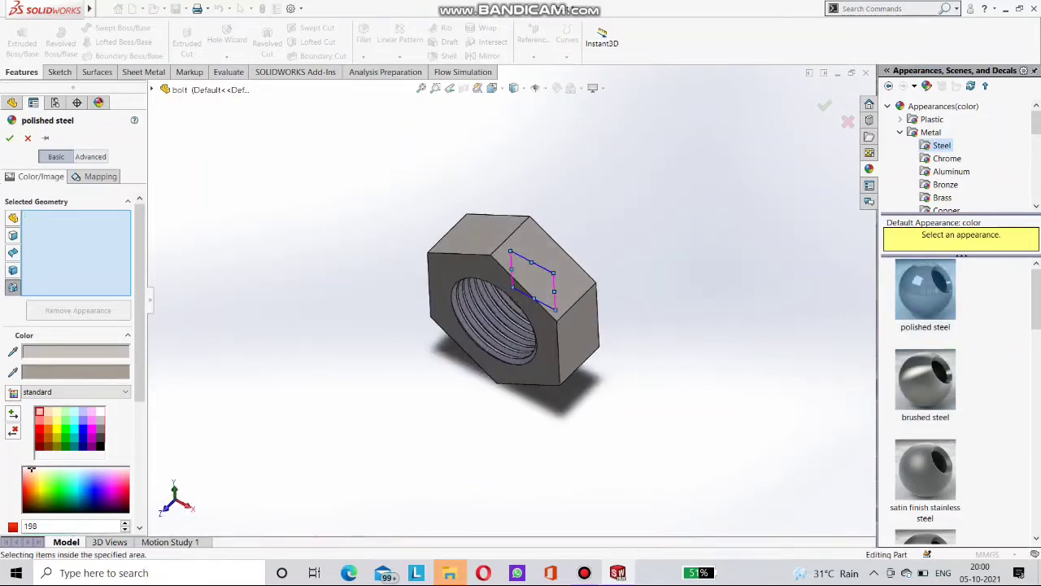
pyautogui.moveTo(488, 305); pyautogui.dragTo(524, 297, button='middle')
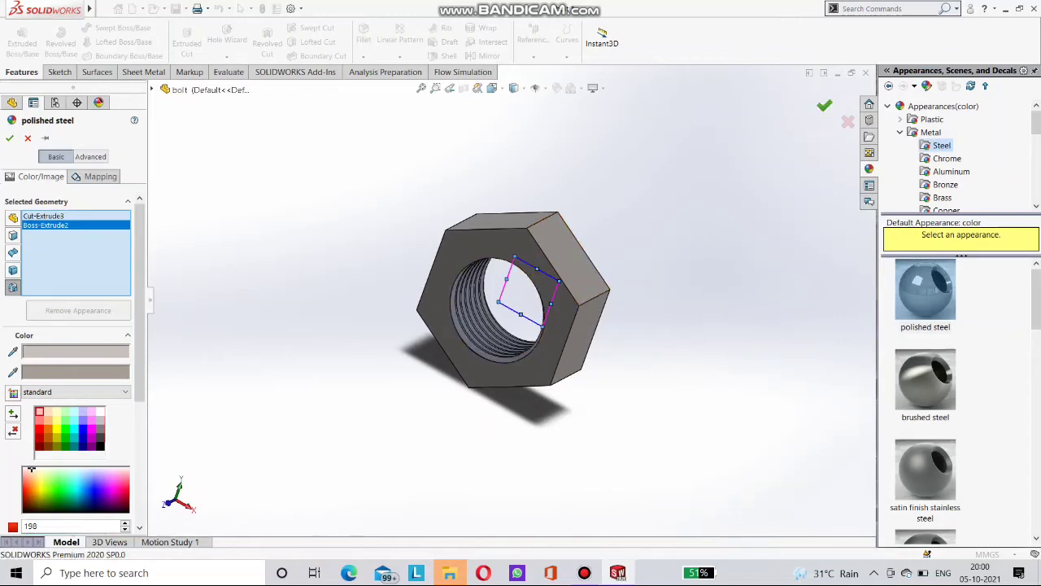
pyautogui.press('Return')
pyautogui.moveTo(504, 318)
pyautogui.mouseDown(button='middle')
pyautogui.moveTo(562, 260)
pyautogui.moveTo(504, 321)
pyautogui.mouseUp(button='middle')
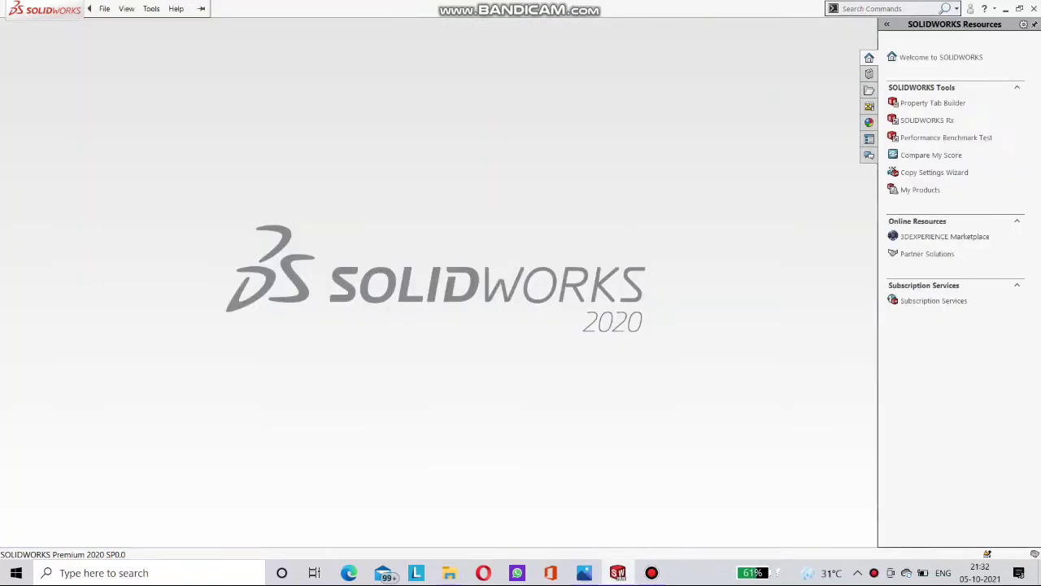
# Step: Create a new assembly document
pyautogui.click(104, 9)
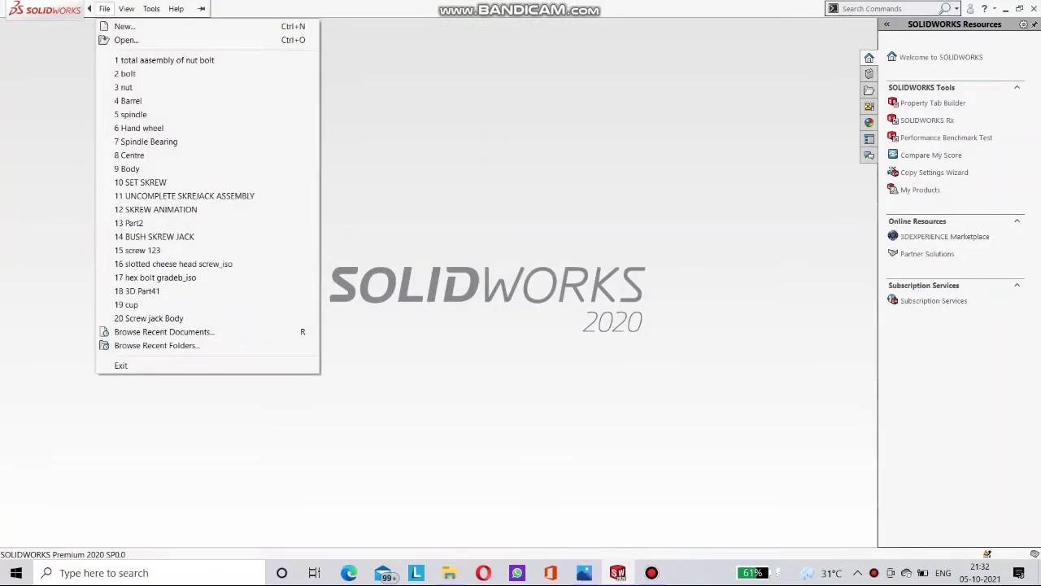
pyautogui.click(125, 26)
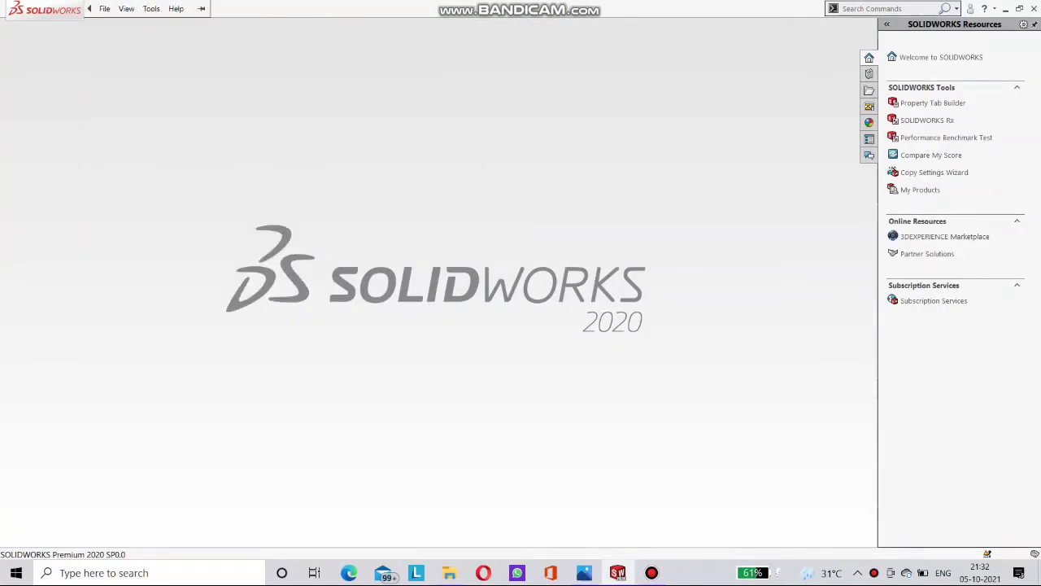
pyautogui.hotkey('alt', 'v')
pyautogui.press('Left')
pyautogui.press('Return')
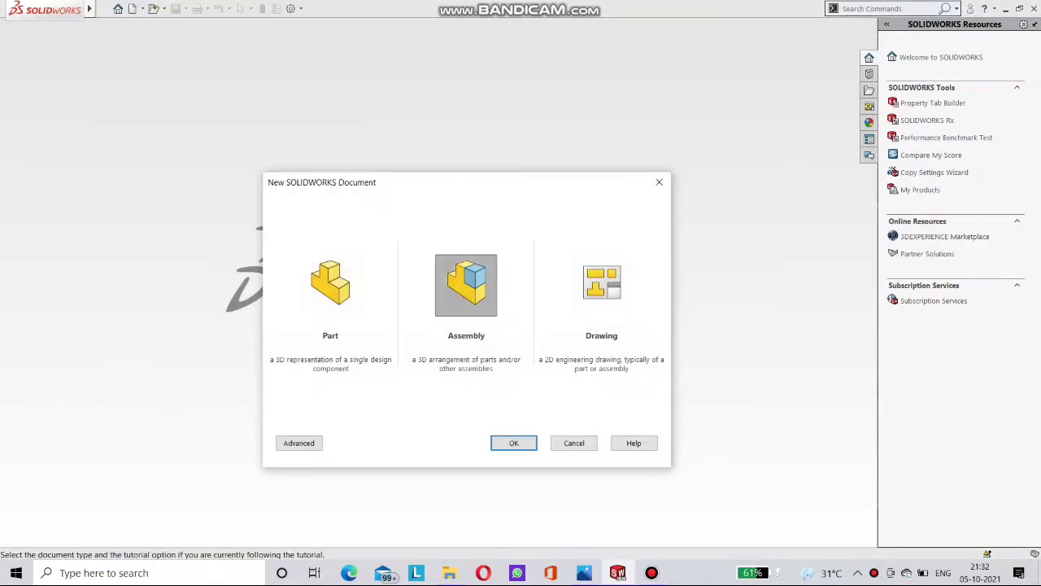
pyautogui.press('Return')
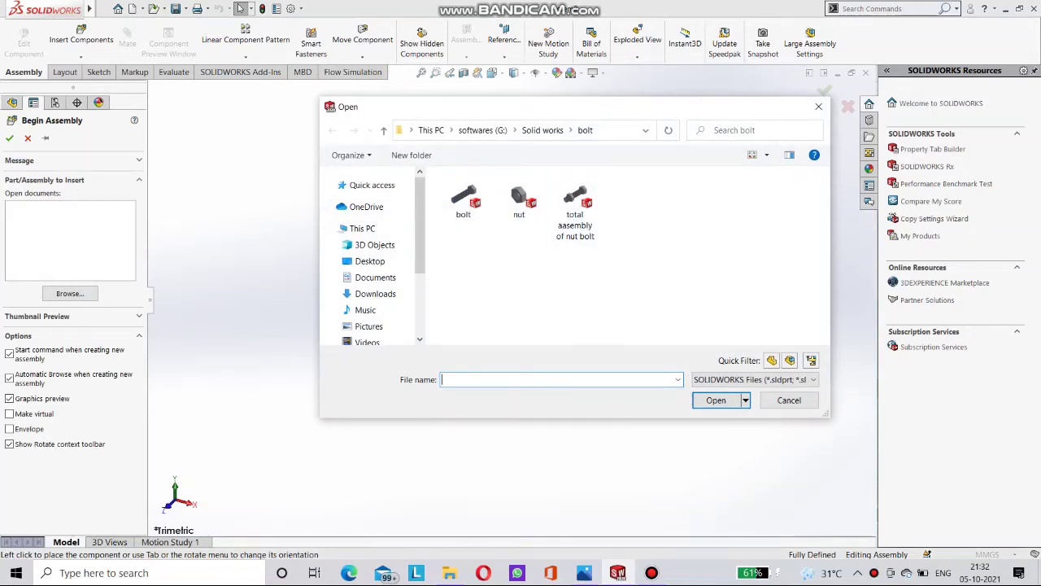
# Step: Load the bolt and nut part files together for insertion into the assembly
pyautogui.click(818, 106)
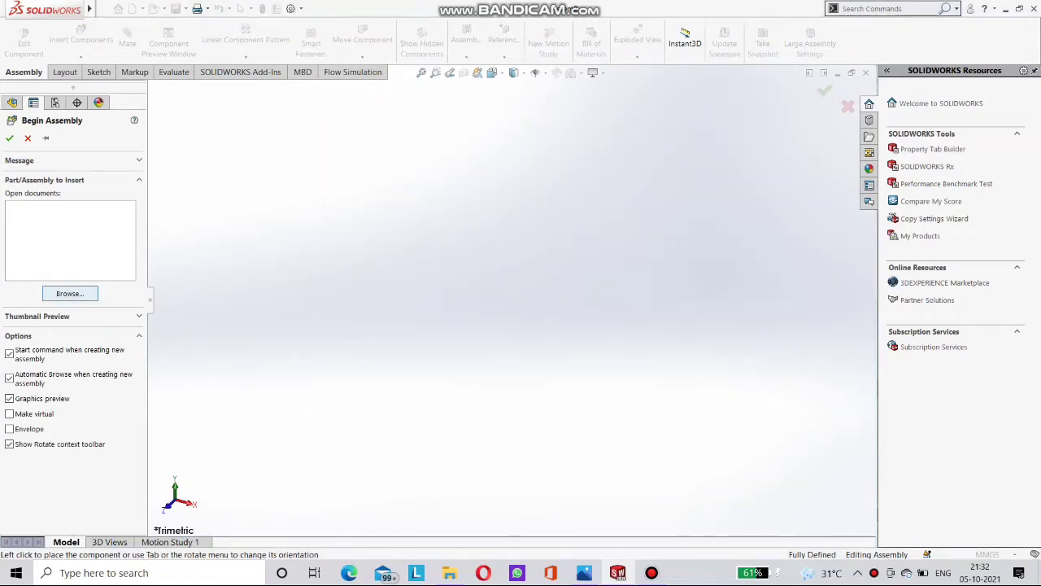
pyautogui.click(70, 293)
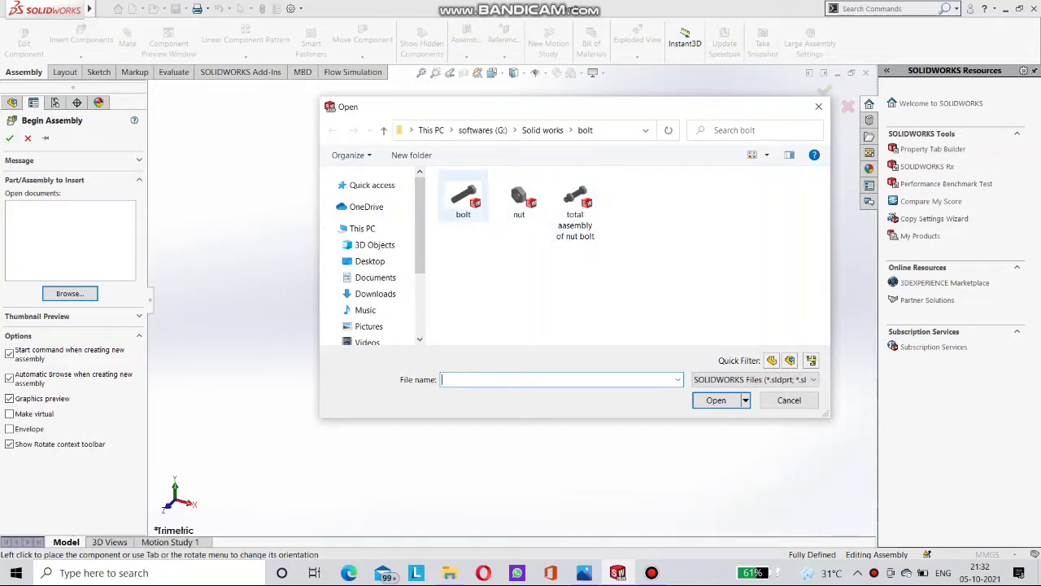
pyautogui.click(463, 198)
pyautogui.keyDown('ctrl'); pyautogui.click(519, 197); pyautogui.keyUp('ctrl')
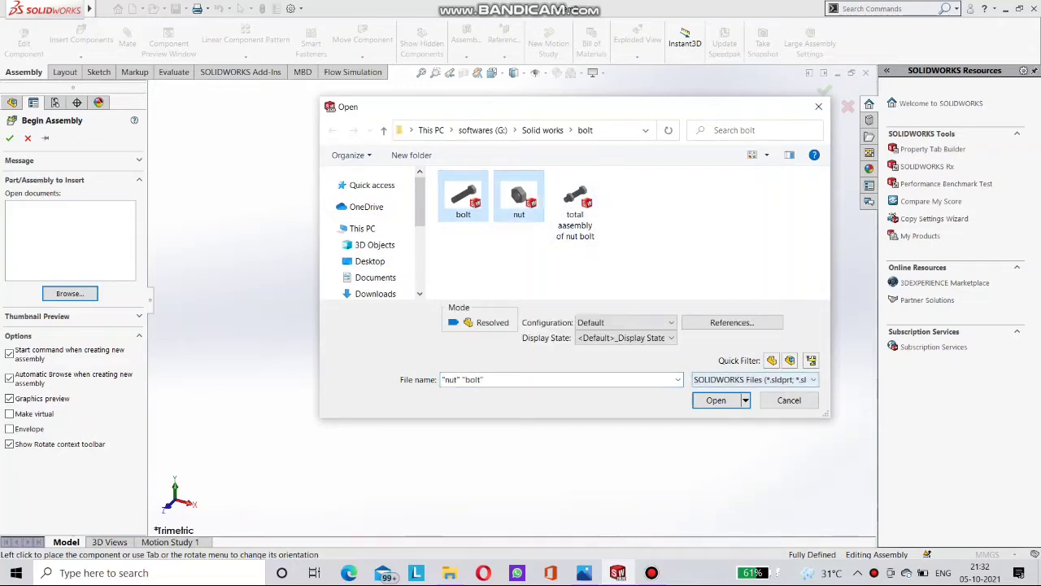
pyautogui.press('Return')
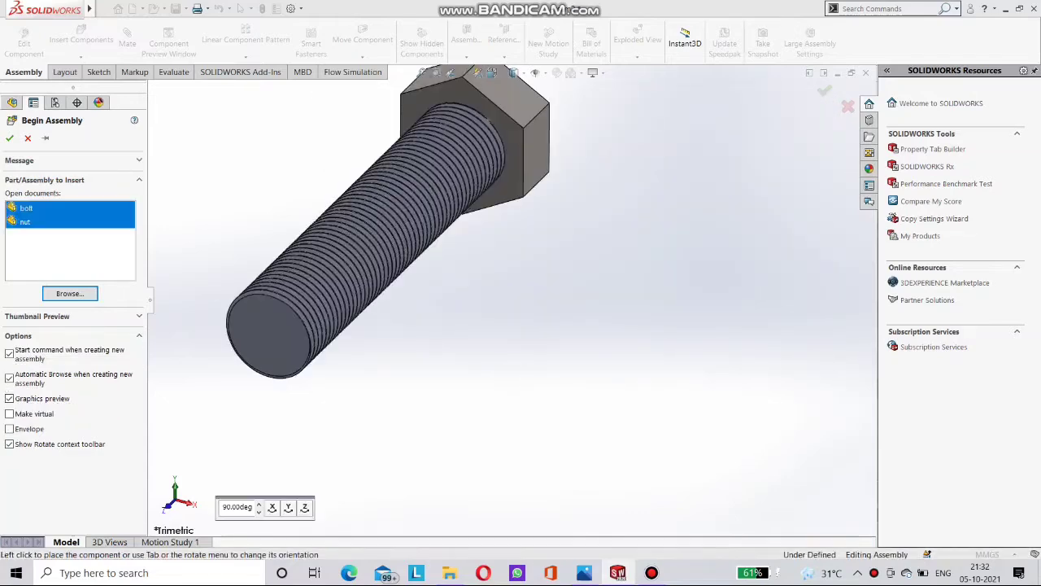
# Step: Place the bolt in the assembly as the first component and the nut beside it, clear of the shank
pyautogui.click(391, 226)
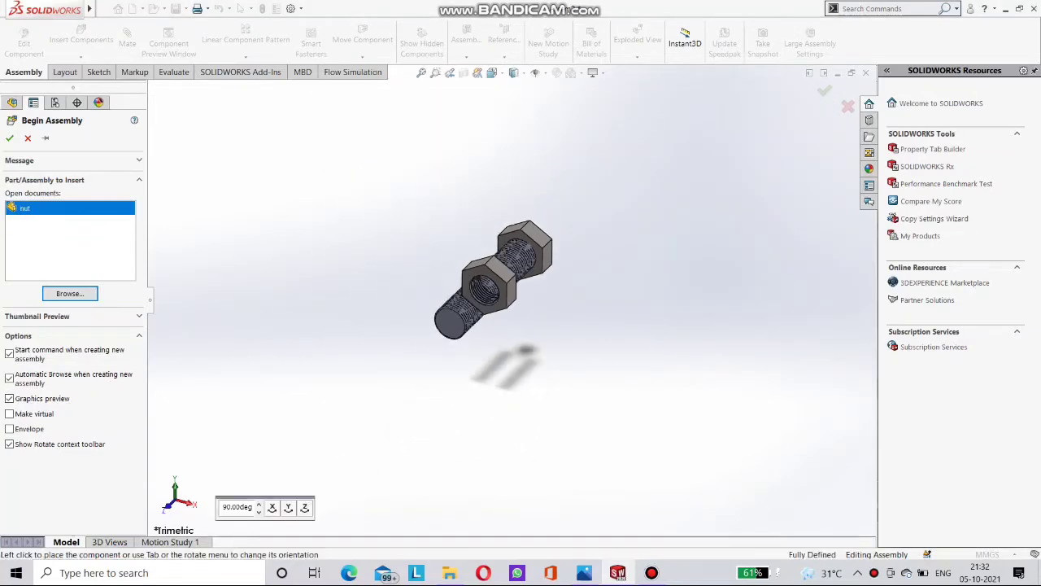
pyautogui.moveTo(488, 286); pyautogui.dragTo(252, 264, button='middle')
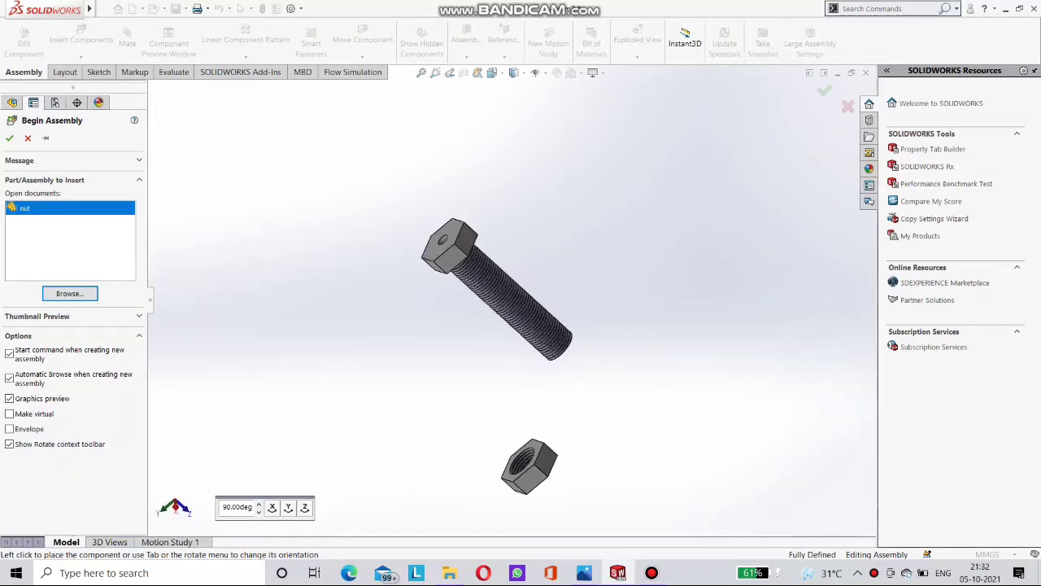
pyautogui.moveTo(411, 249); pyautogui.dragTo(462, 251, button='middle')
pyautogui.click(575, 253)
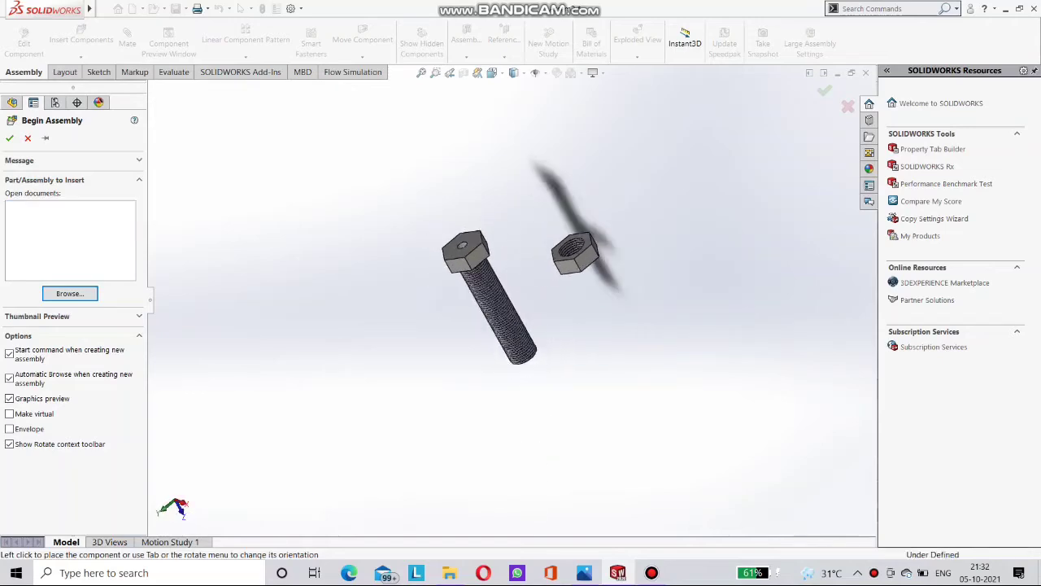
pyautogui.moveTo(575, 253); pyautogui.dragTo(470, 272, button='middle')
pyautogui.scroll(-4, 512, 216)
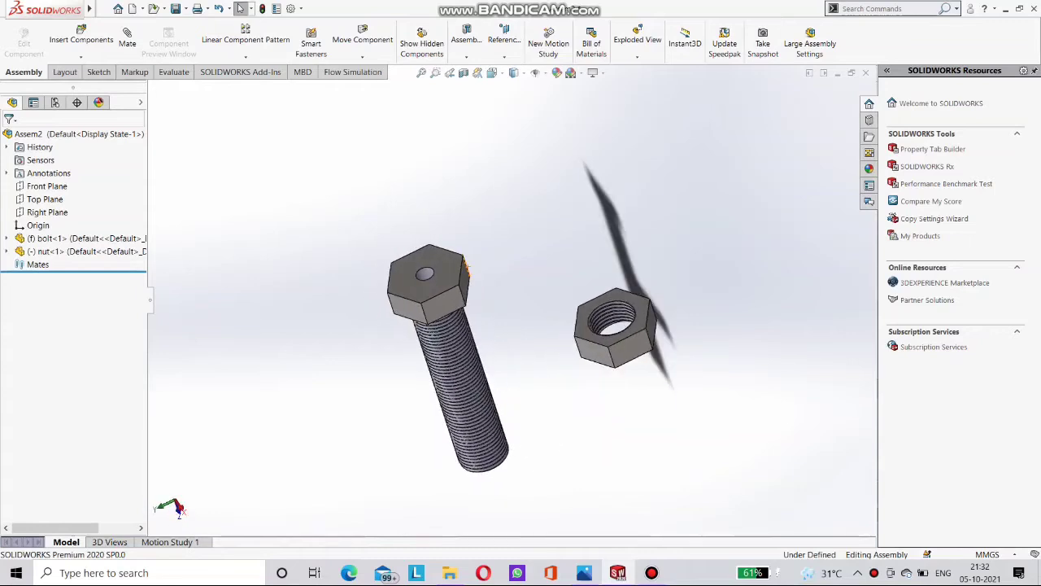
# Step: Show the temporary axes in the assembly and examine the centre axes of the nut and the bolt
pyautogui.click(537, 72)
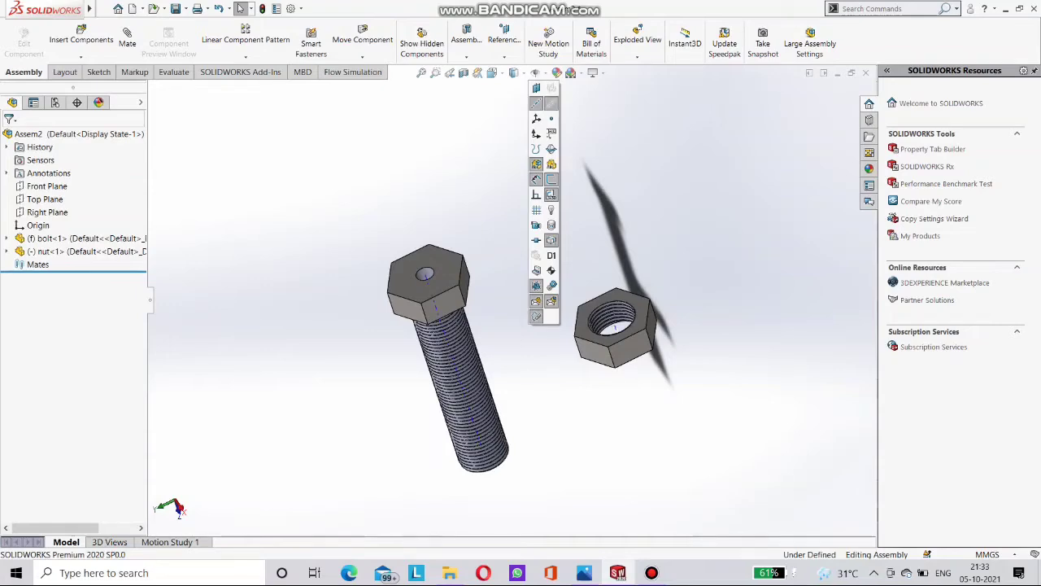
pyautogui.scroll(-4, 648, 305)
pyautogui.moveTo(598, 366); pyautogui.dragTo(565, 314, button='middle')
pyautogui.scroll(-5, 565, 305)
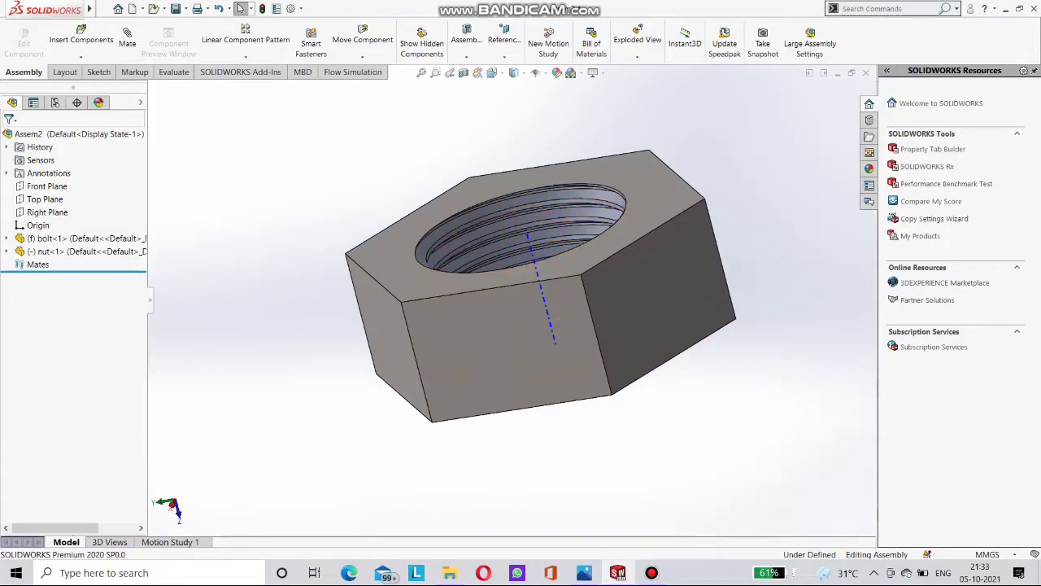
pyautogui.moveTo(562, 281); pyautogui.dragTo(598, 366, button='middle')
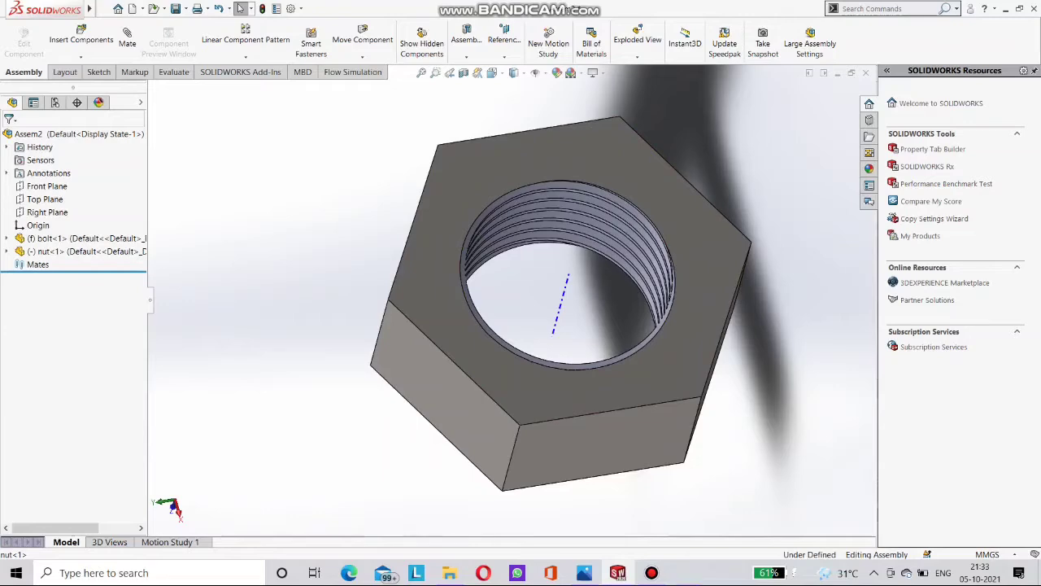
pyautogui.scroll(8, 495, 287)
pyautogui.scroll(-5, 318, 148)
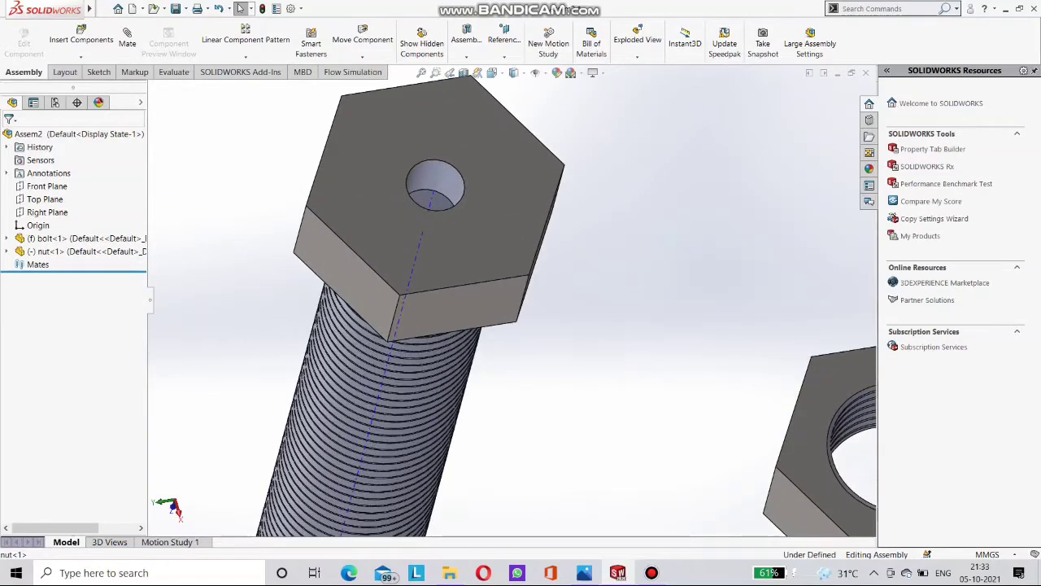
pyautogui.scroll(-2, 434, 179)
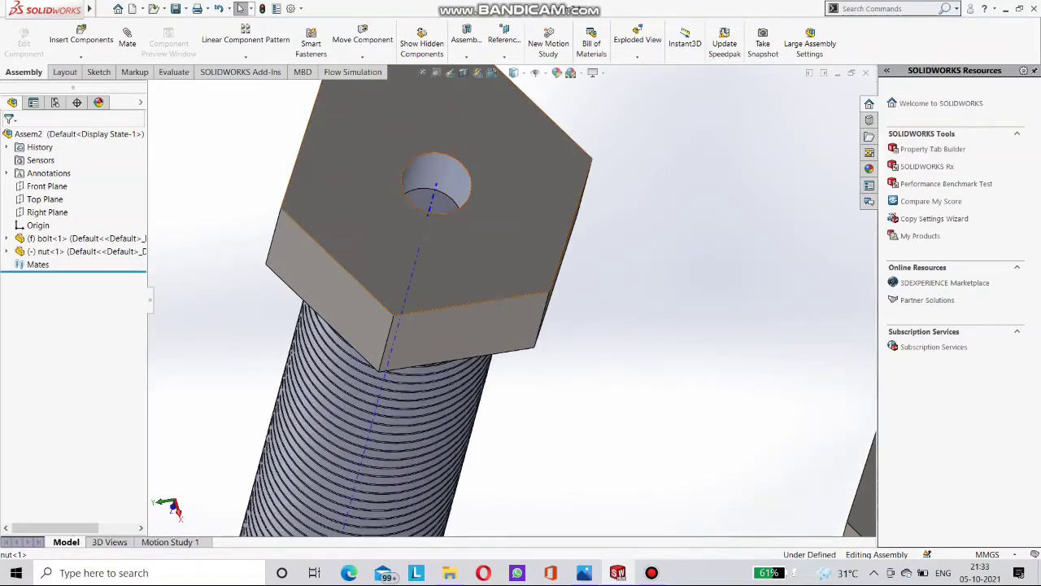
pyautogui.scroll(-2, 471, 216)
pyautogui.scroll(8, 480, 244)
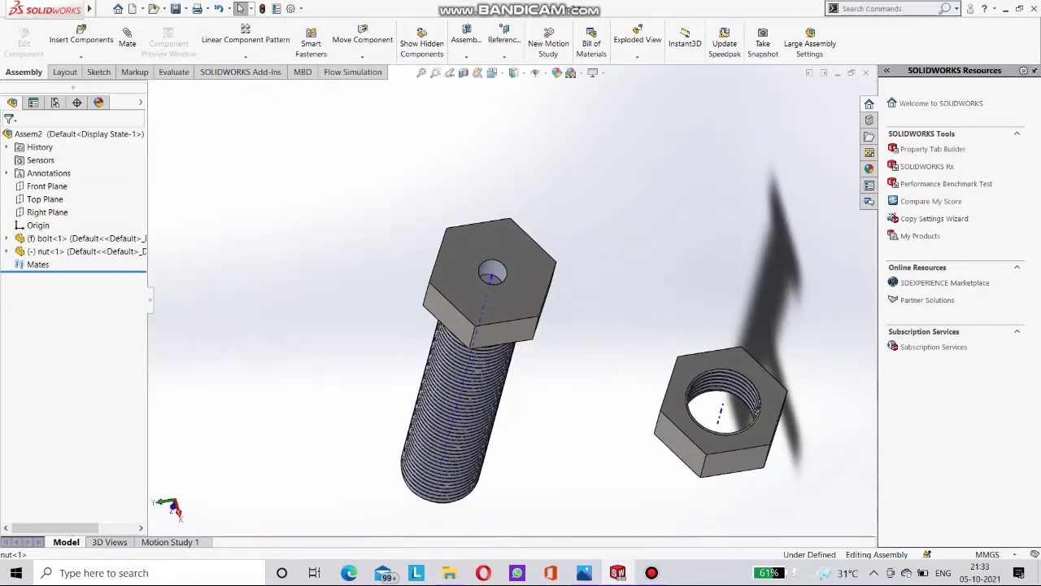
# Step: Start a mechanical mate and select the nut's centre axis as its first reference
pyautogui.click(127, 39)
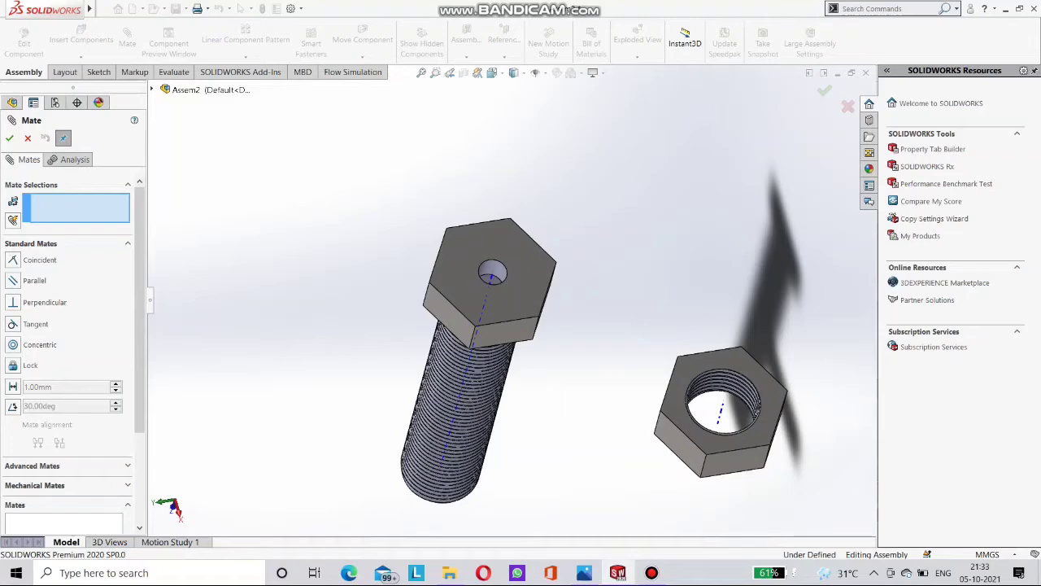
pyautogui.click(127, 485)
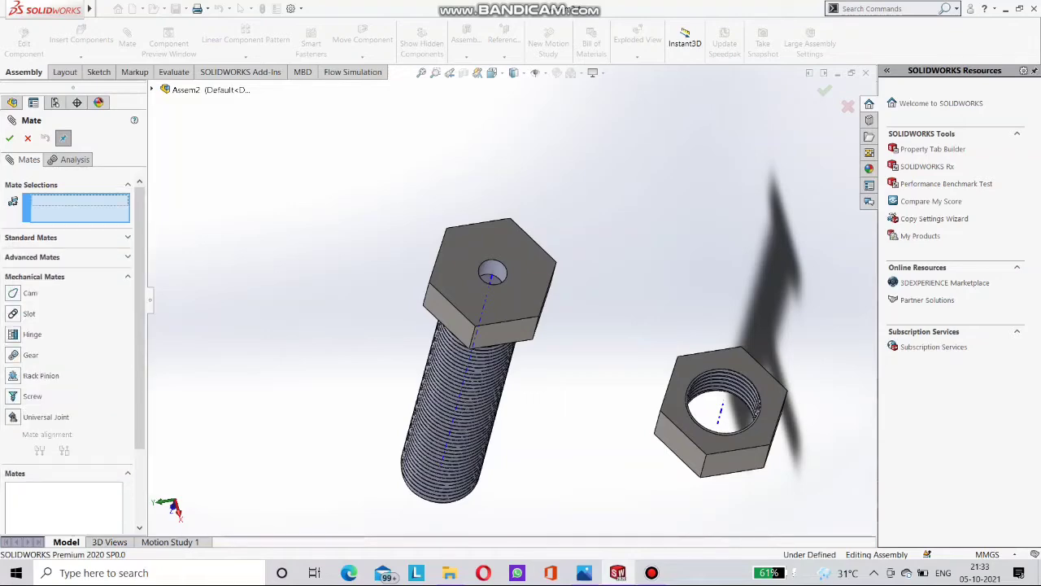
pyautogui.scroll(-3, 492, 272)
pyautogui.scroll(4, 500, 285)
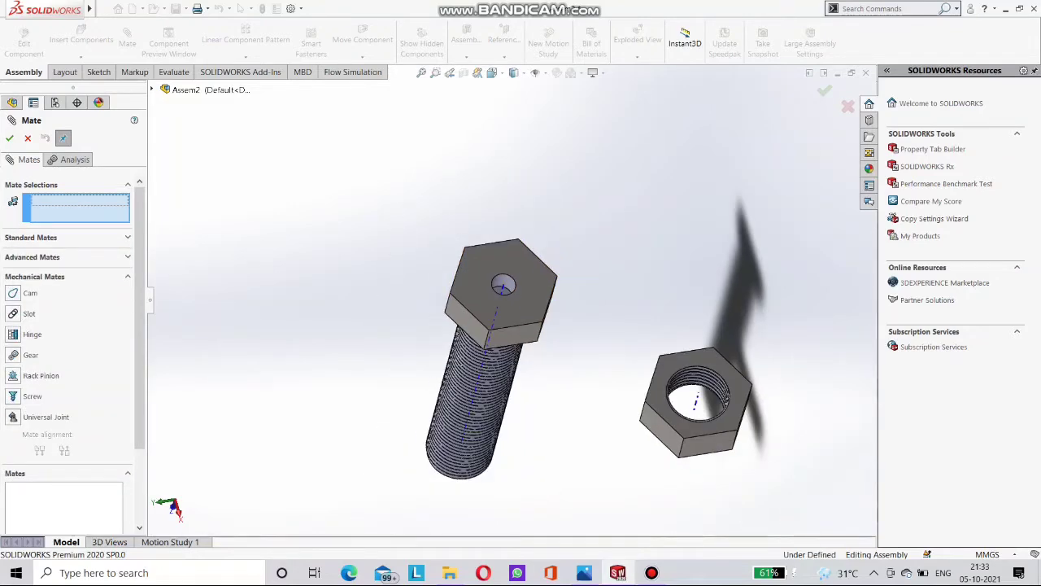
pyautogui.scroll(-3, 722, 395)
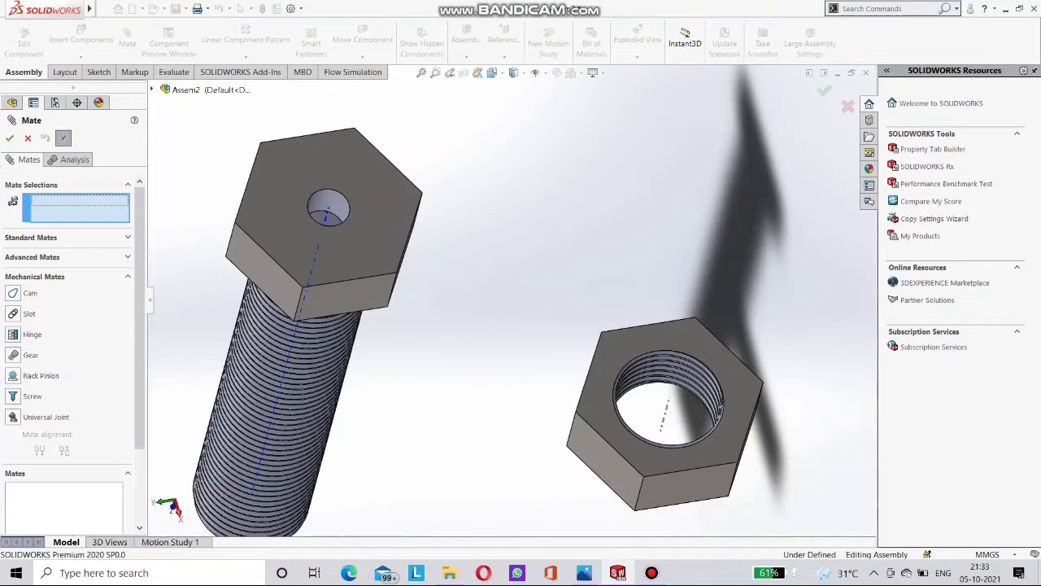
pyautogui.click(666, 413)
pyautogui.scroll(-2, 332, 230)
pyautogui.scroll(1, 332, 230)
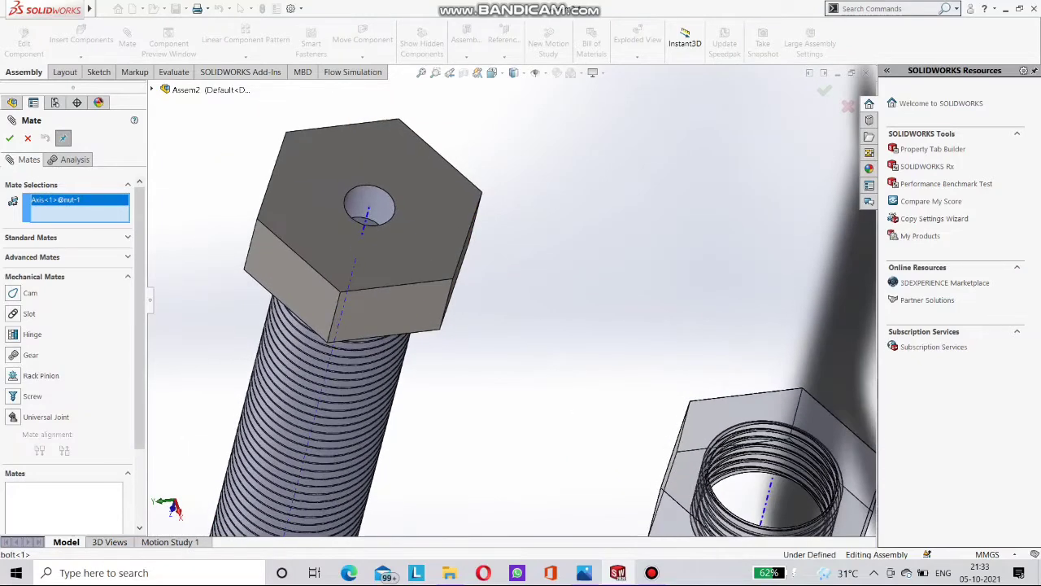
# Step: Add the bolt's centre axis as the second reference of the mate
pyautogui.scroll(6, 512, 301)
pyautogui.moveTo(513, 350); pyautogui.dragTo(514, 248, button='middle')
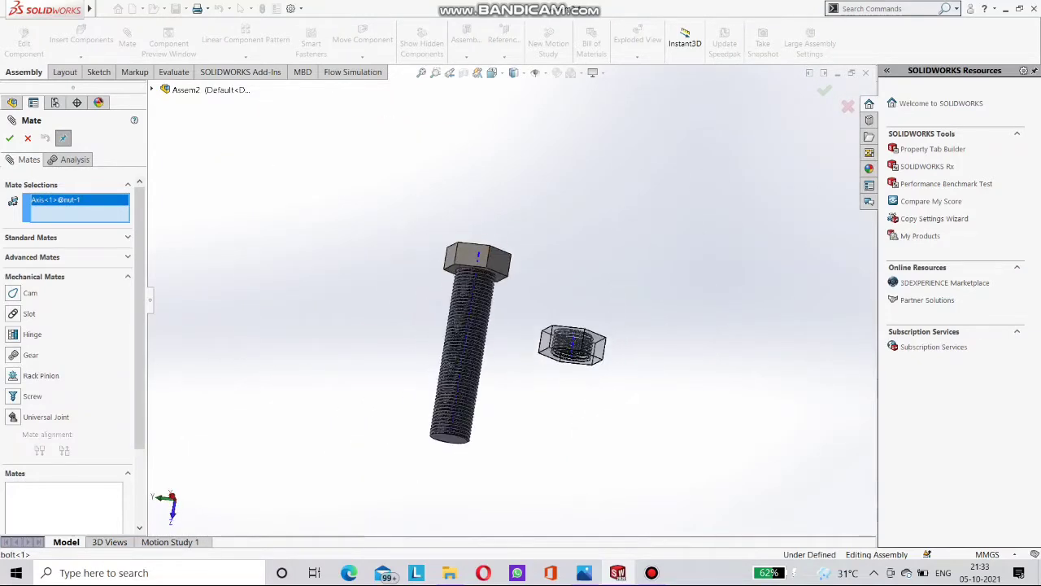
pyautogui.scroll(-8, 463, 478)
pyautogui.moveTo(472, 320); pyautogui.dragTo(470, 287, button='middle')
pyautogui.scroll(1, 472, 288)
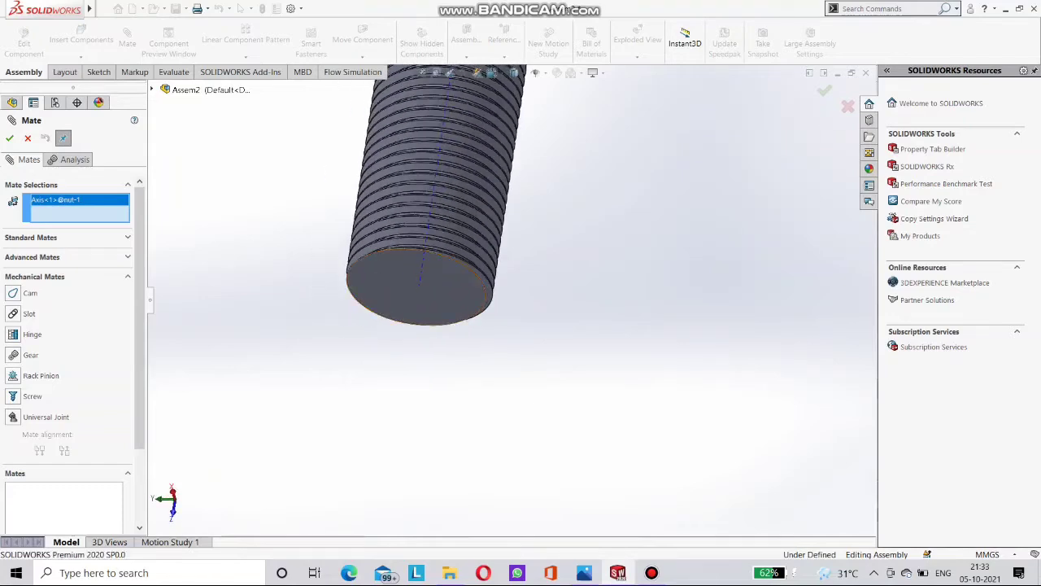
pyautogui.click(422, 271)
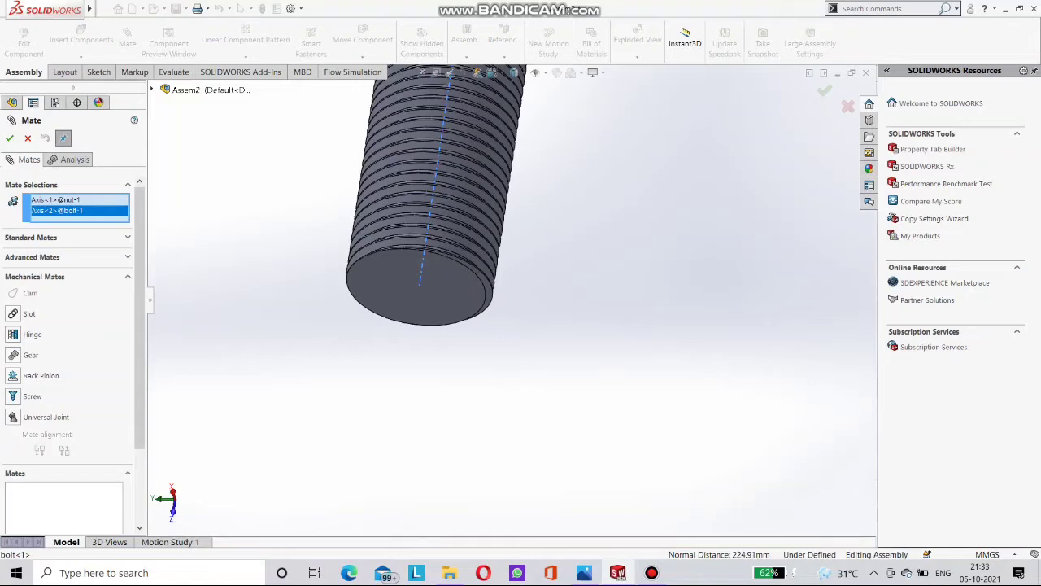
# Step: Apply a Screw mate between the nut and bolt axes with a distance/revolution of 1 mm
pyautogui.scroll(4, 506, 293)
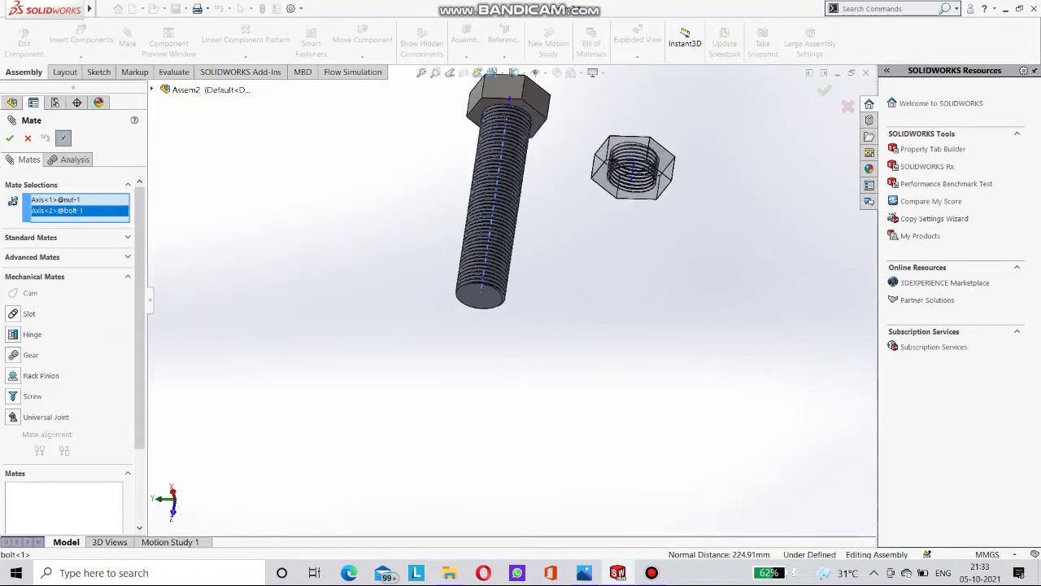
pyautogui.click(25, 396)
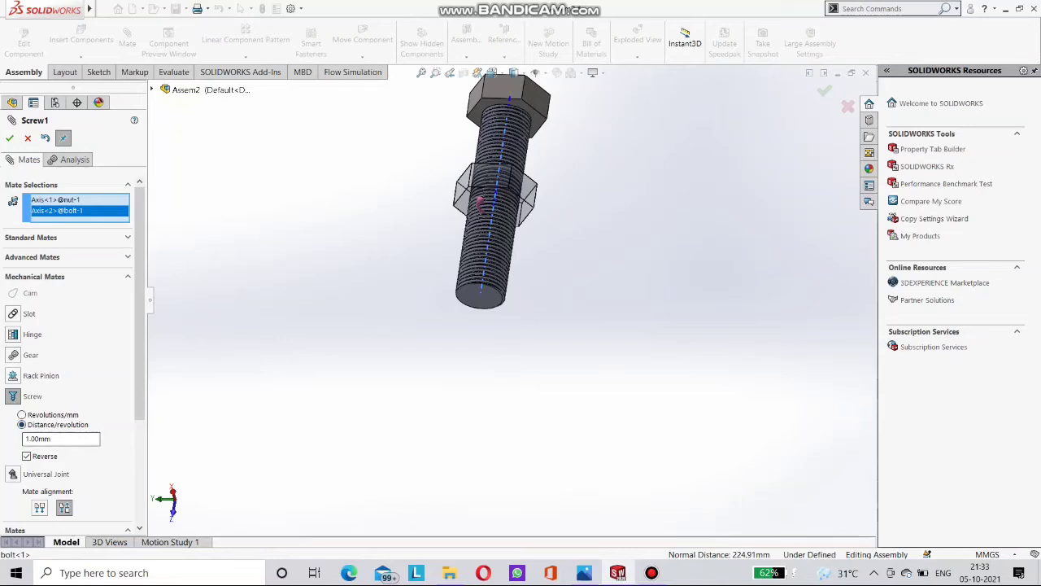
pyautogui.moveTo(53, 439); pyautogui.dragTo(31, 440)
pyautogui.write('1')
pyautogui.press('Return')
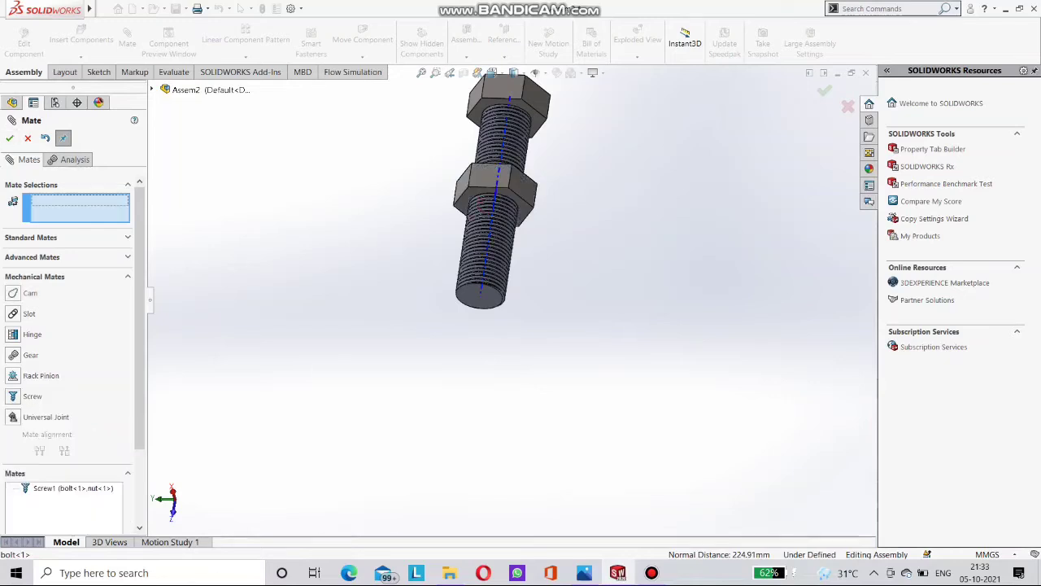
# Step: Turn the nut down and back up the bolt shank to test the screw mate's motion
pyautogui.scroll(4, 511, 269)
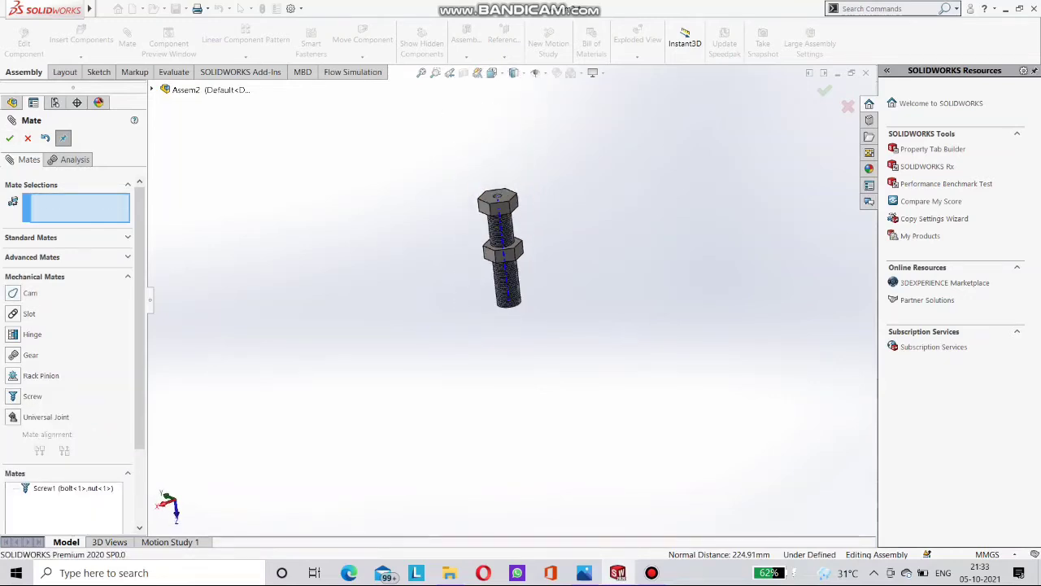
pyautogui.scroll(-5, 518, 224)
pyautogui.moveTo(502, 351); pyautogui.dragTo(506, 371)
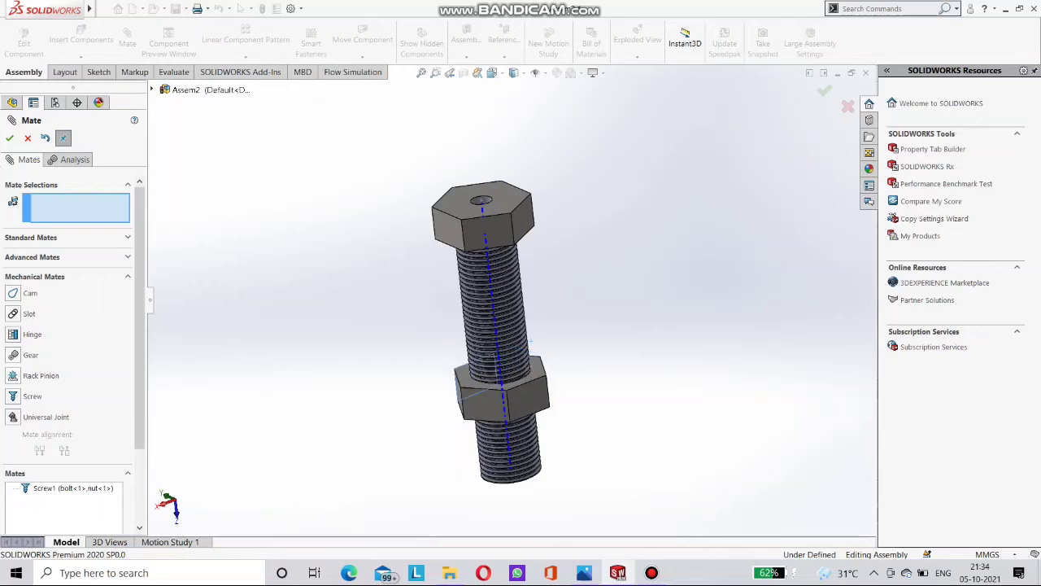
pyautogui.moveTo(502, 389); pyautogui.dragTo(502, 390)
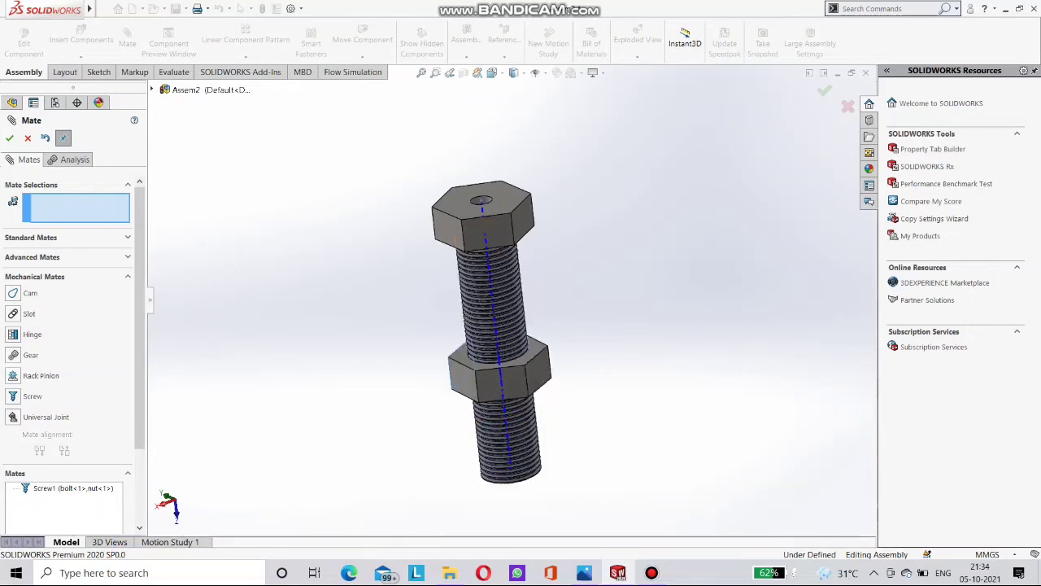
pyautogui.moveTo(457, 386); pyautogui.dragTo(455, 386)
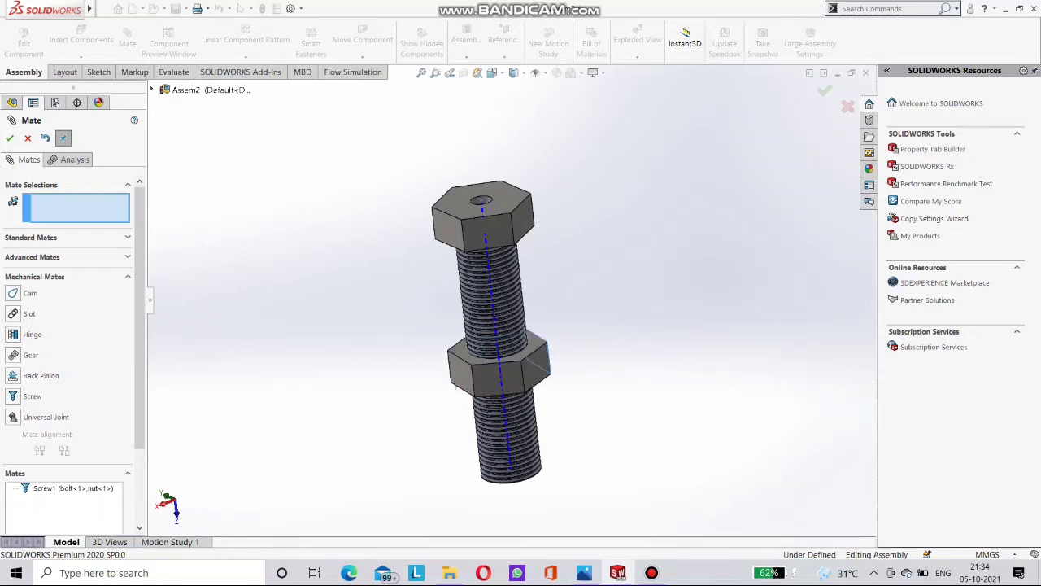
pyautogui.moveTo(455, 386); pyautogui.dragTo(474, 319, button='middle')
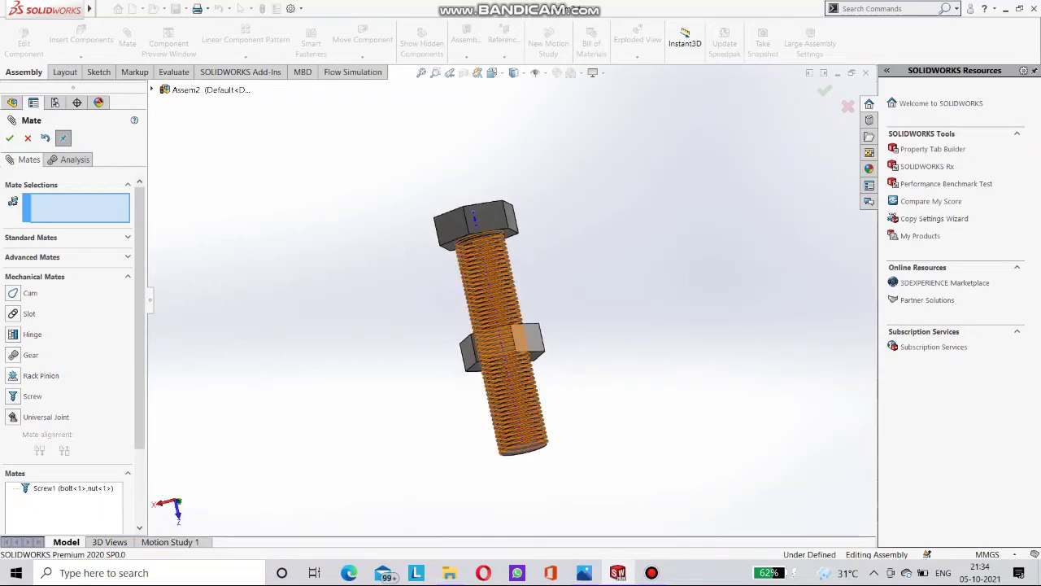
pyautogui.moveTo(546, 339); pyautogui.dragTo(542, 337)
pyautogui.moveTo(506, 280); pyautogui.dragTo(503, 305, button='middle')
pyautogui.scroll(1, 504, 304)
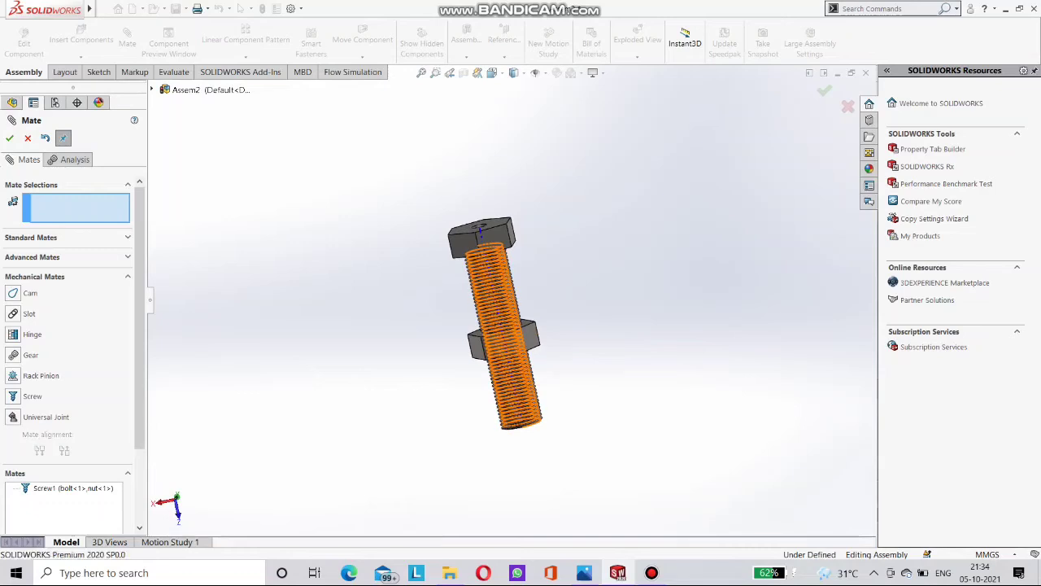
pyautogui.moveTo(485, 346); pyautogui.dragTo(486, 345)
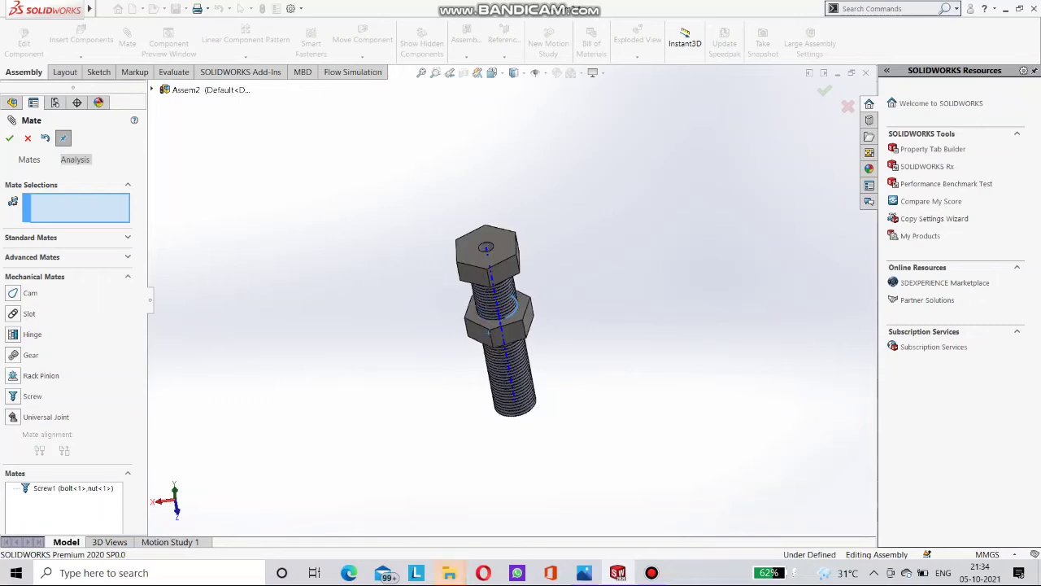
# Step: Rotate the nut on the shank again and inspect its travel along the thread up close and from several angles
pyautogui.scroll(2, 513, 303)
pyautogui.moveTo(513, 302); pyautogui.dragTo(500, 273, button='middle')
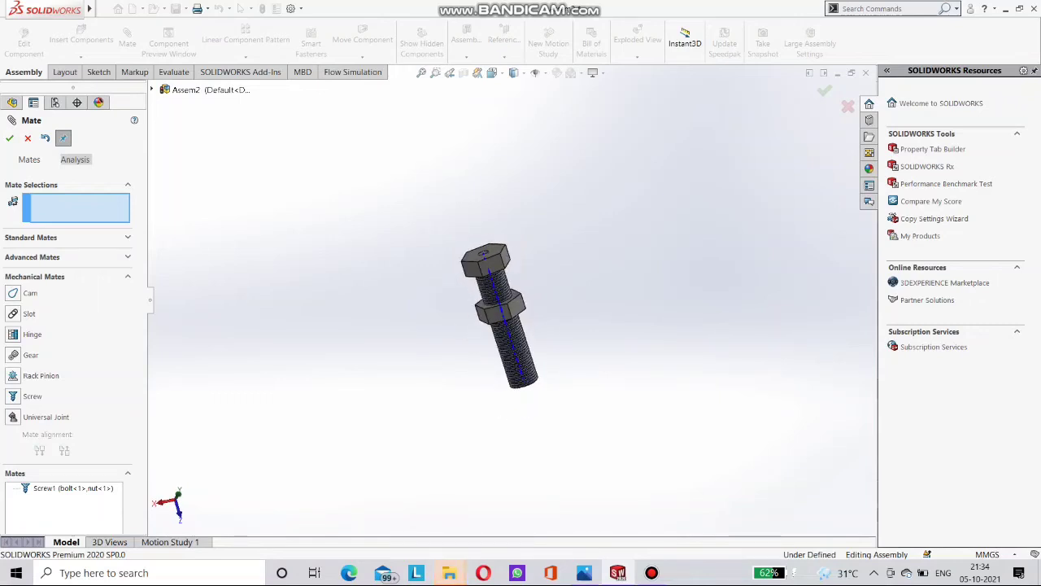
pyautogui.scroll(-6, 511, 306)
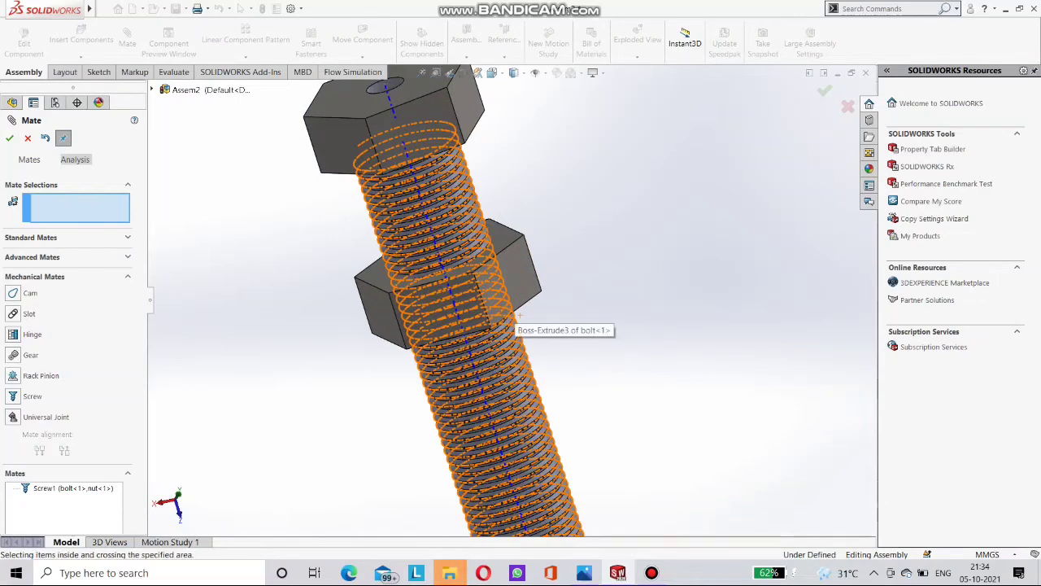
pyautogui.moveTo(507, 307); pyautogui.dragTo(517, 292, button='middle')
pyautogui.moveTo(518, 292); pyautogui.dragTo(435, 319)
pyautogui.moveTo(543, 159); pyautogui.dragTo(537, 238)
pyautogui.moveTo(514, 291); pyautogui.dragTo(547, 285, button='middle')
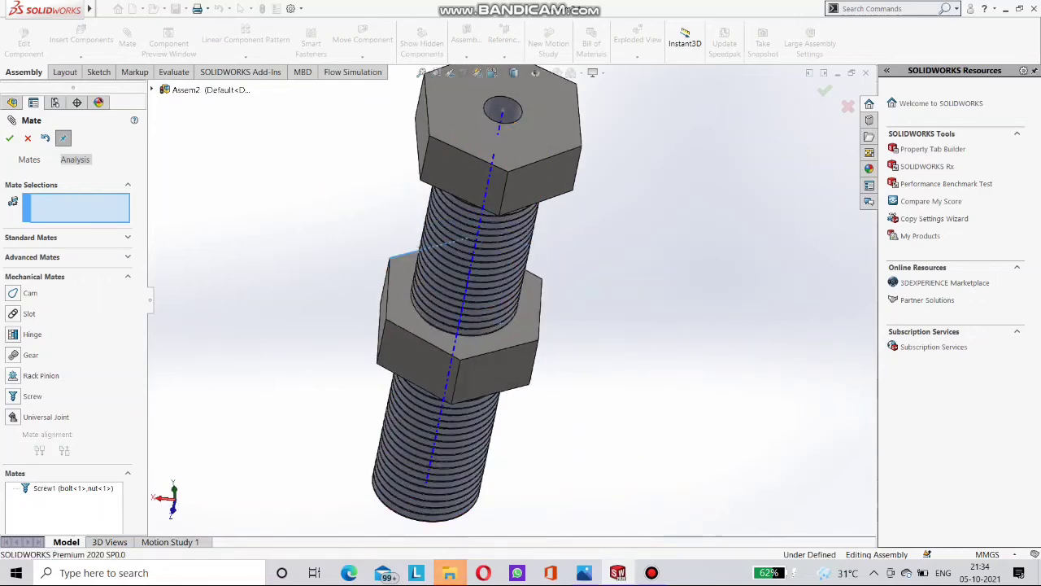
pyautogui.scroll(3, 441, 371)
pyautogui.moveTo(441, 371); pyautogui.dragTo(398, 346, button='middle')
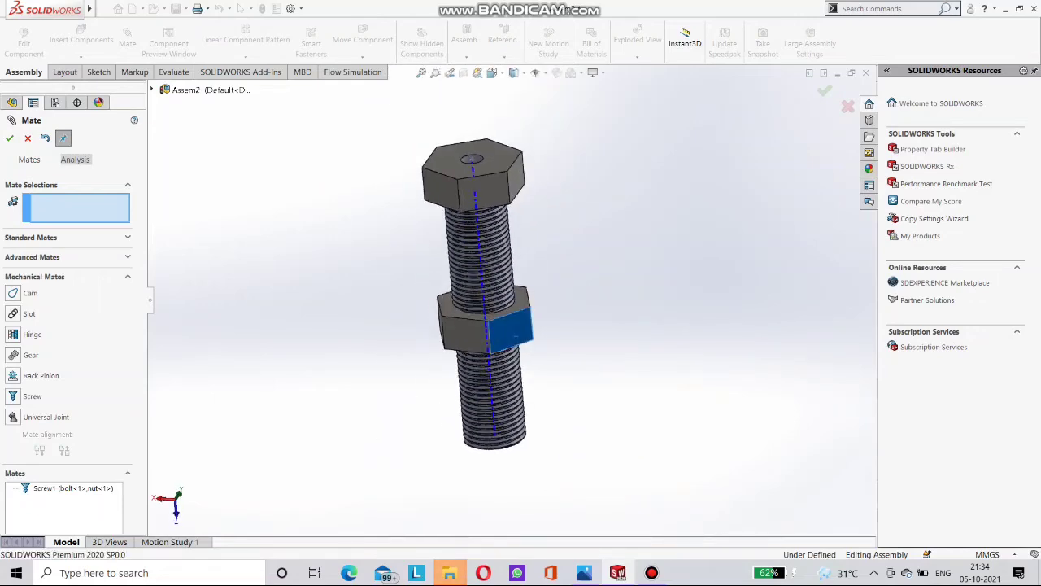
# Step: Turn the nut further on the shank and leave the Mate command
pyautogui.moveTo(516, 336); pyautogui.dragTo(493, 335)
pyautogui.click(488, 327)
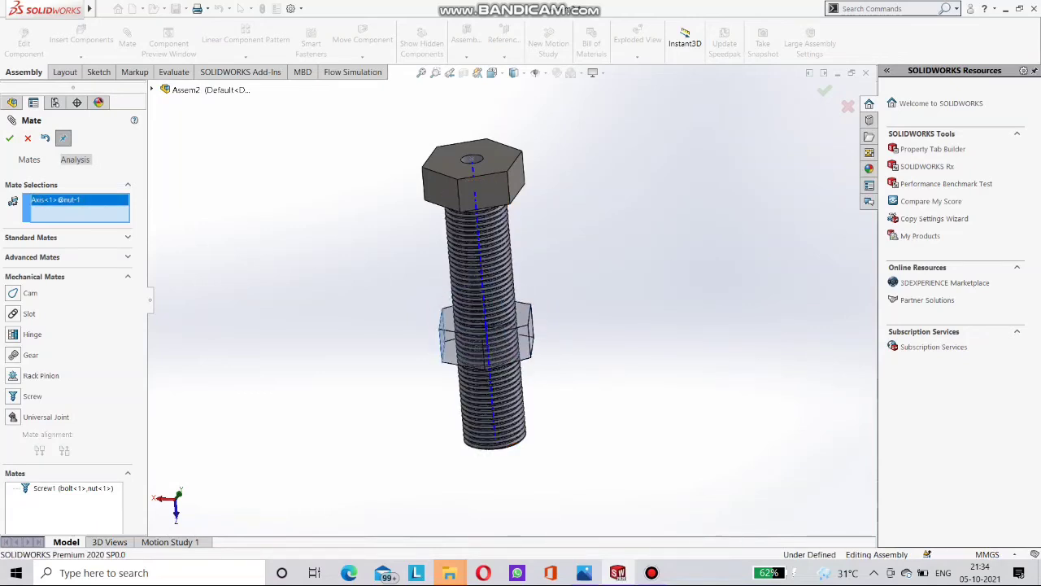
pyautogui.moveTo(444, 336); pyautogui.dragTo(520, 338)
pyautogui.scroll(-1, 543, 344)
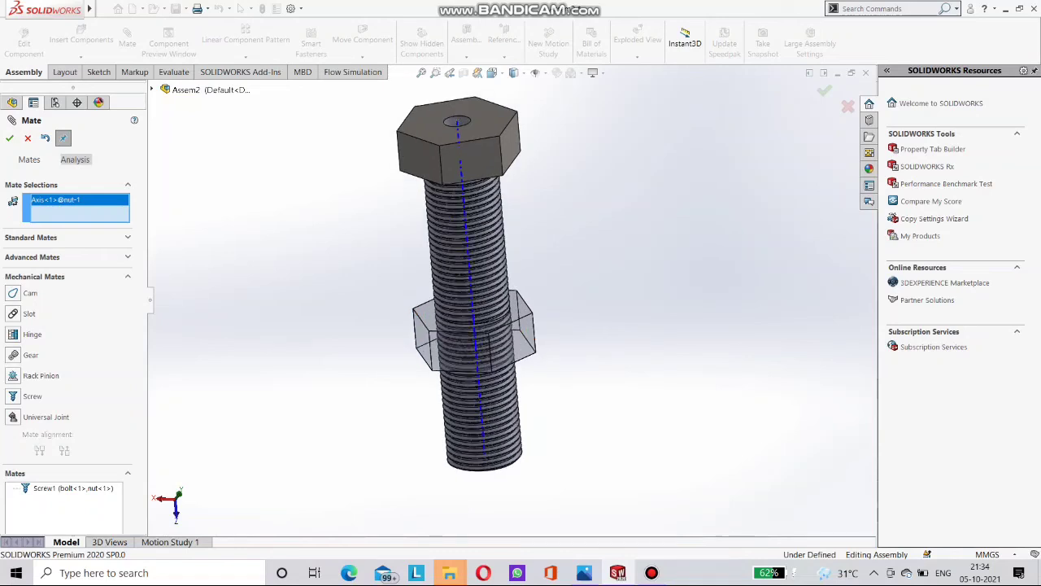
pyautogui.press('Escape')
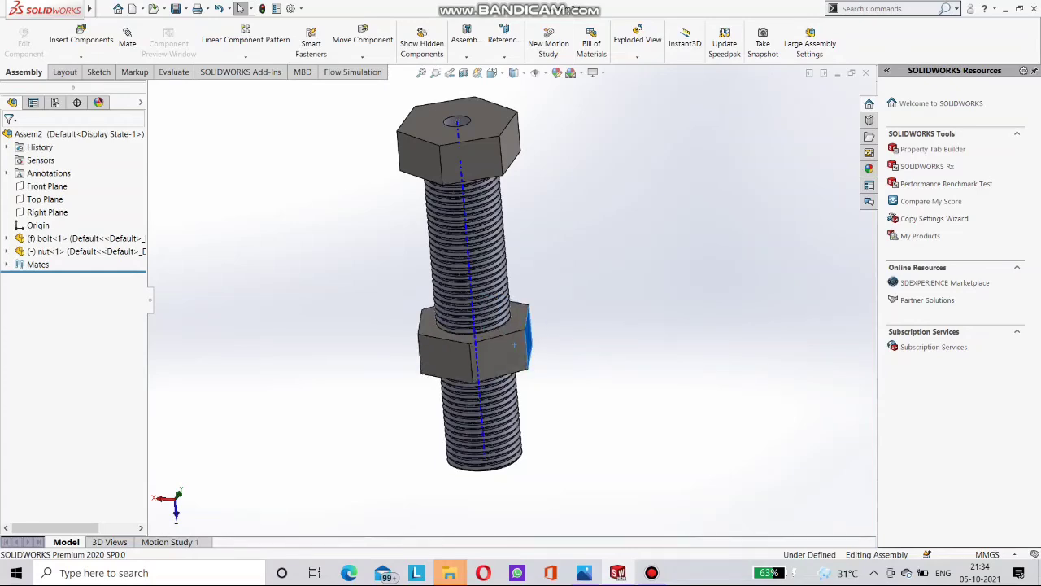
# Step: Screw the nut toward the free end of the bolt and back up the shank to check its free movement
pyautogui.moveTo(514, 344); pyautogui.dragTo(503, 345)
pyautogui.moveTo(502, 345); pyautogui.dragTo(497, 236, button='middle')
pyautogui.scroll(3, 488, 244)
pyautogui.scroll(-3, 446, 353)
pyautogui.moveTo(464, 349); pyautogui.dragTo(491, 329, button='middle')
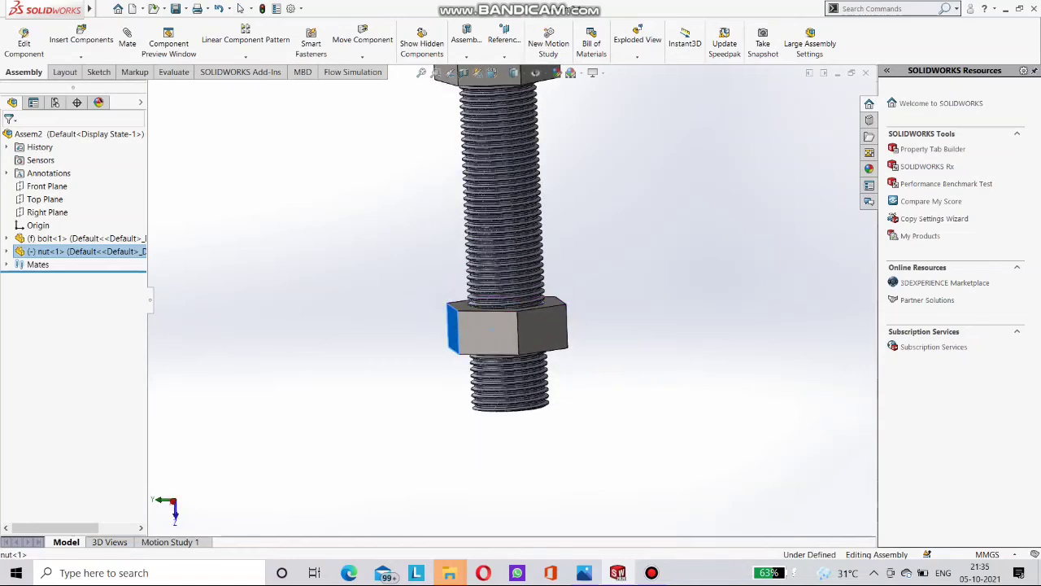
pyautogui.scroll(3, 496, 333)
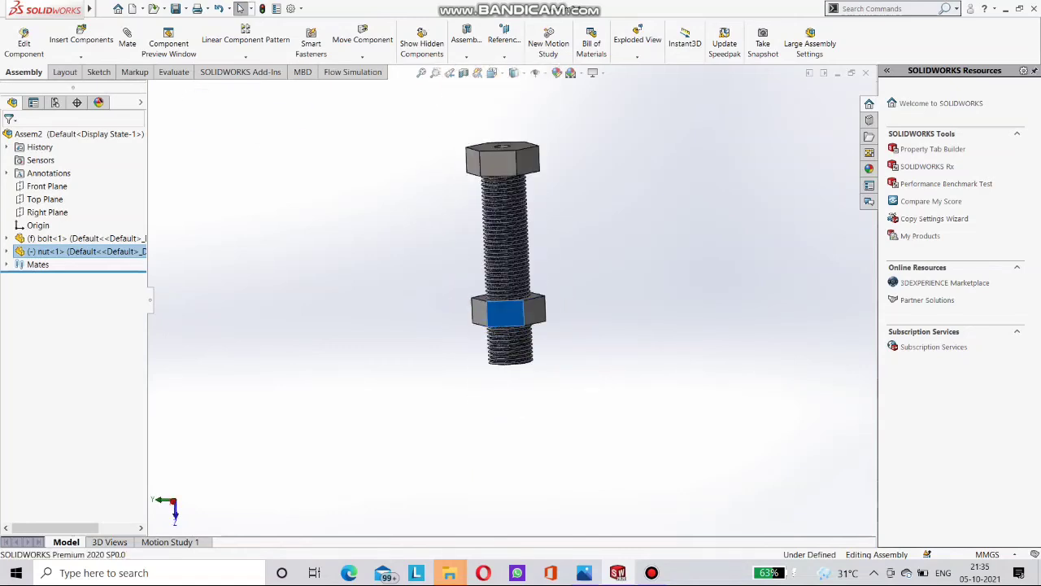
pyautogui.moveTo(503, 315); pyautogui.dragTo(546, 311)
pyautogui.moveTo(505, 309); pyautogui.dragTo(502, 323, button='middle')
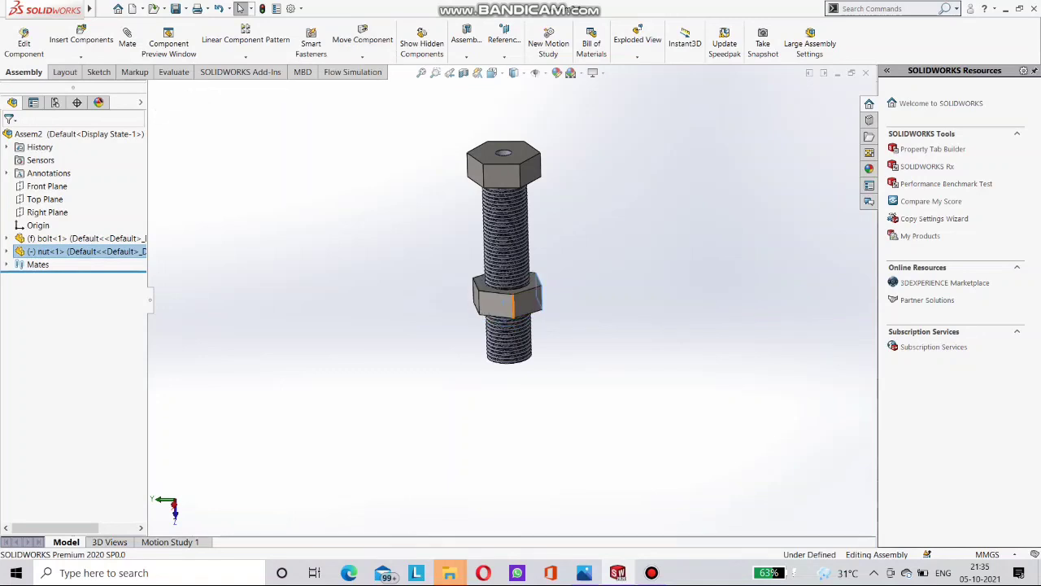
pyautogui.moveTo(509, 308)
pyautogui.mouseDown()
pyautogui.moveTo(502, 301)
pyautogui.moveTo(512, 300)
pyautogui.mouseUp()
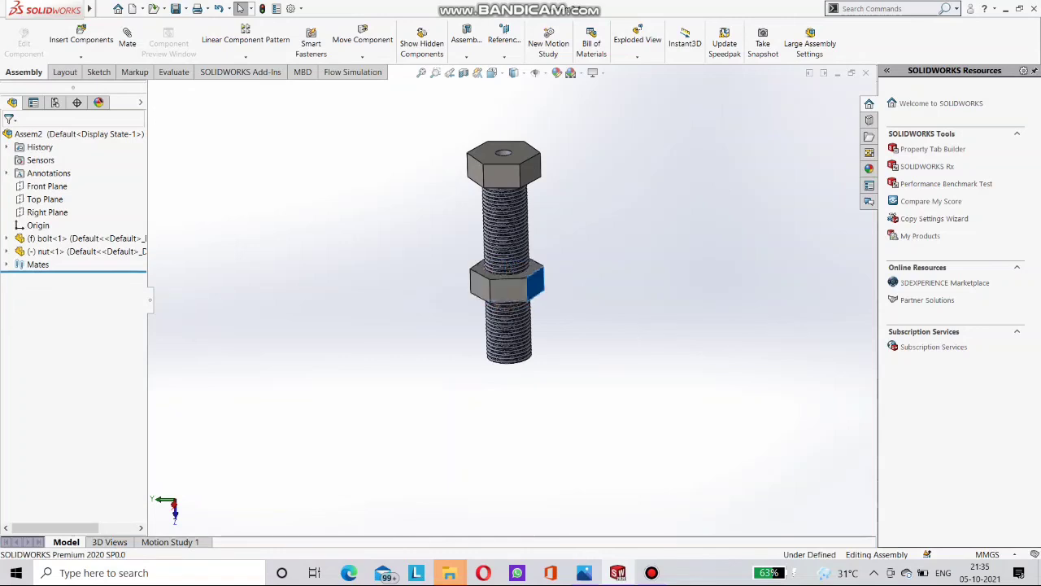